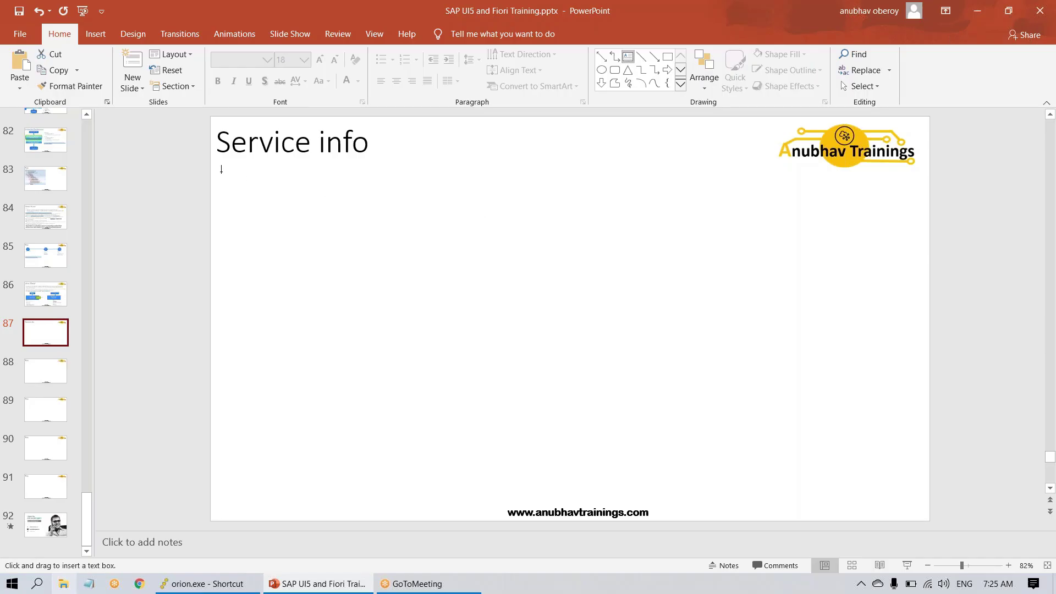
# - Add a 36-pt text box below the title reading http(s)://hostname:port/sap/opu/sap/odata/SERVICE/ENTITY
pyautogui.moveTo(221, 168)
pyautogui.mouseDown()
pyautogui.moveTo(660, 238)
pyautogui.moveTo(916, 221)
pyautogui.mouseUp()
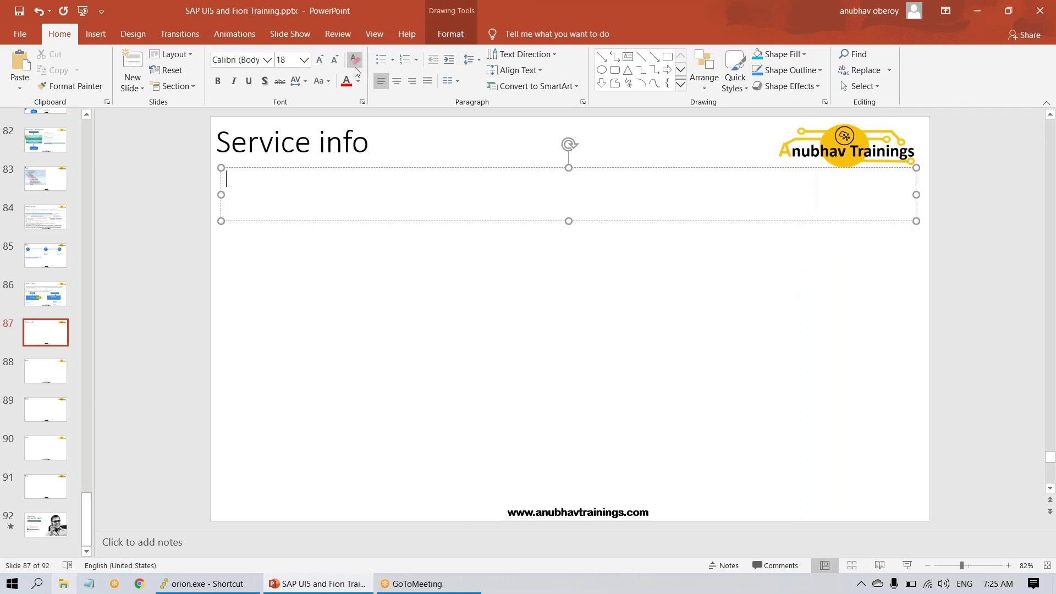
pyautogui.click(320, 61)
pyautogui.click(320, 61)
pyautogui.click(320, 60)
pyautogui.click(320, 60)
pyautogui.click(320, 60)
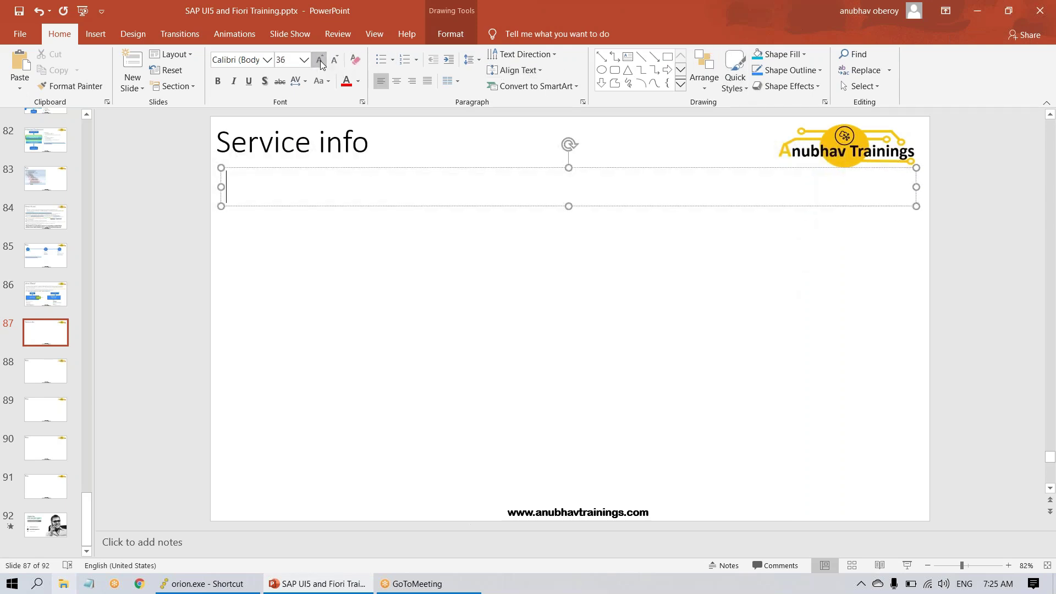
pyautogui.write('http(s)://')
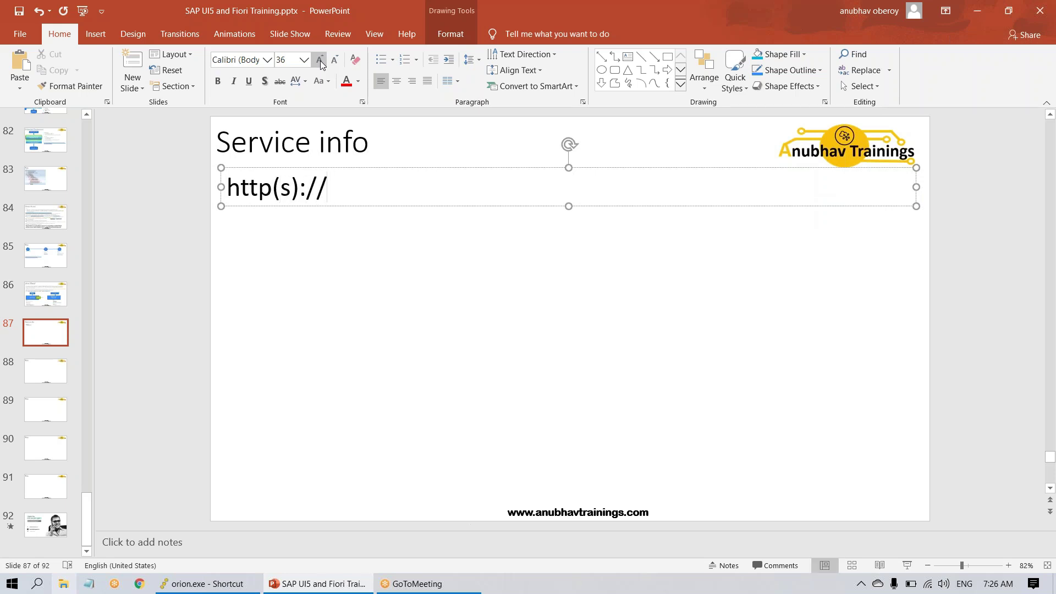
pyautogui.write('hostname')
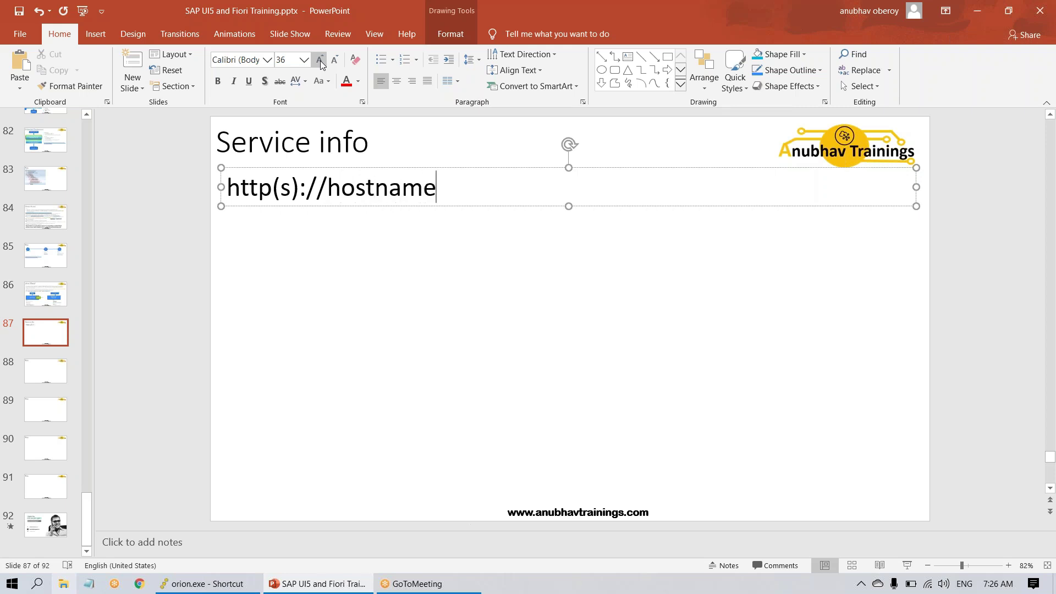
pyautogui.write(':port/sap')
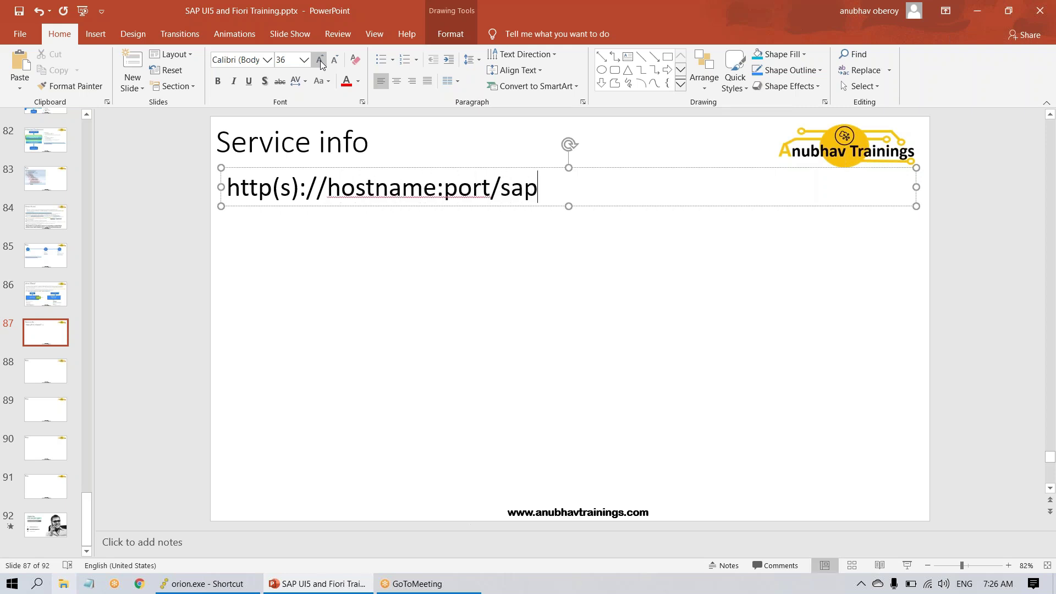
pyautogui.write('/opu/')
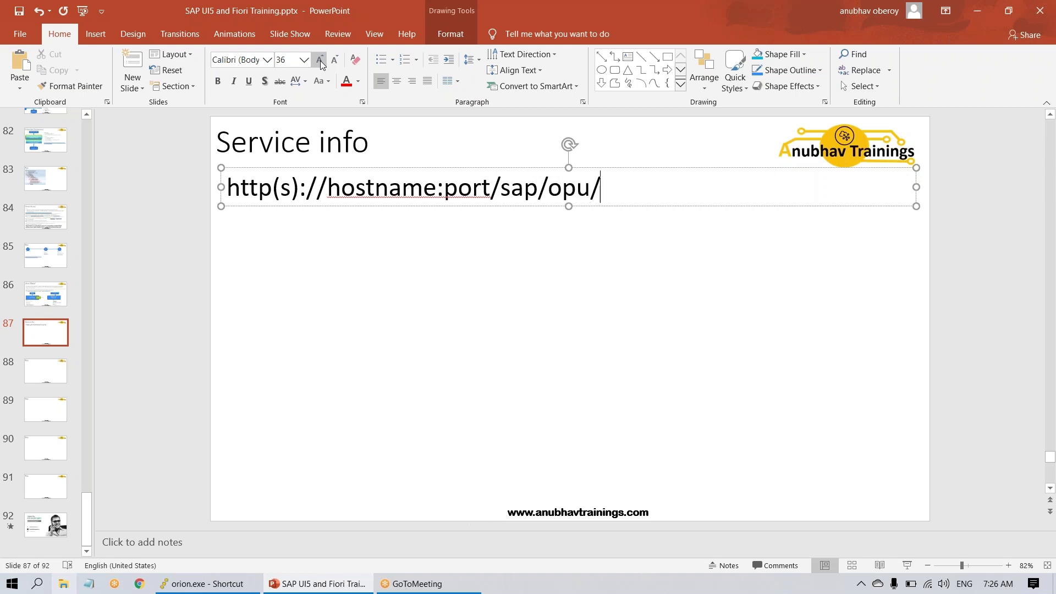
pyautogui.write('sap/o')
pyautogui.press('BackSpace')
pyautogui.write('p/odata/')
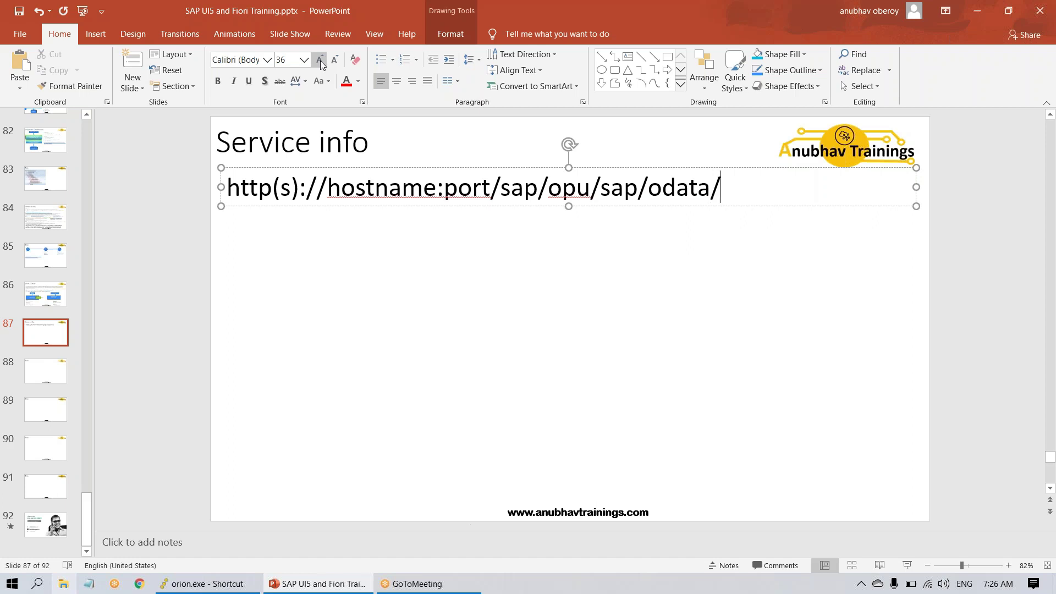
pyautogui.write('SER')
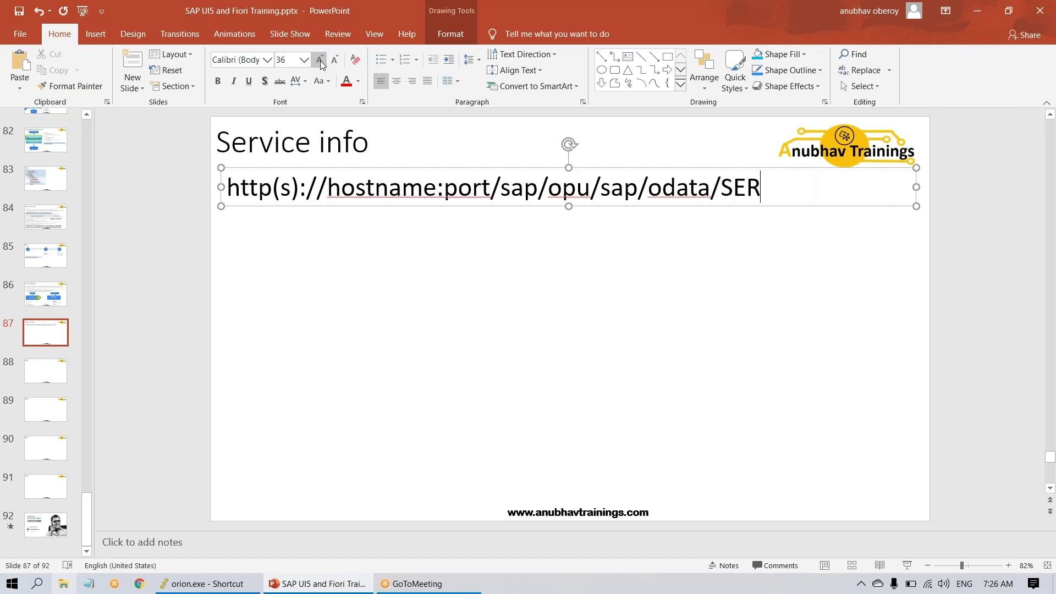
pyautogui.write('VICE/ENTT')
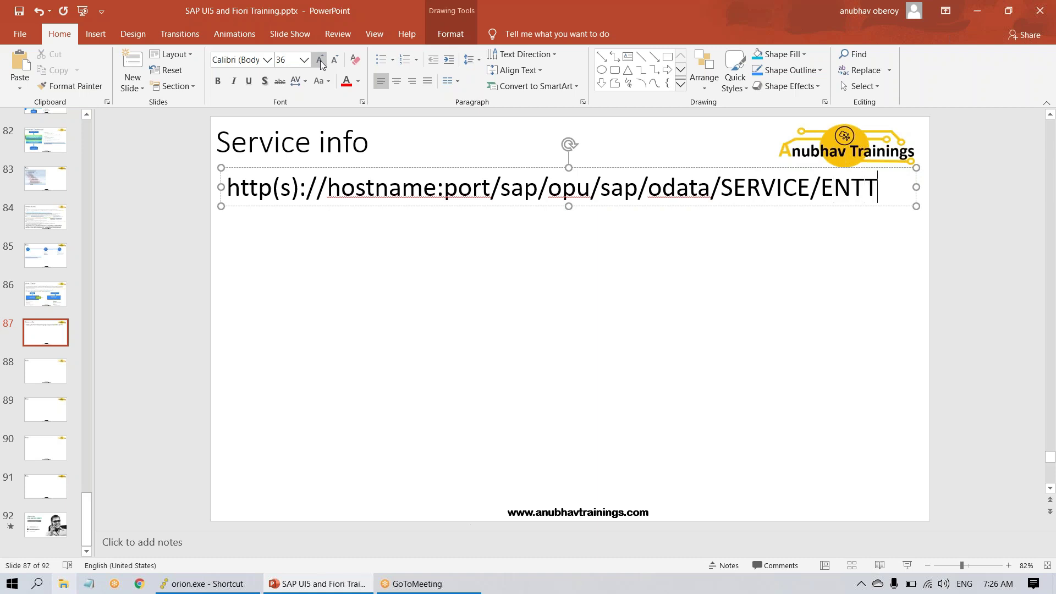
pyautogui.press('BackSpace')
pyautogui.write('ITY')
pyautogui.click(472, 299)
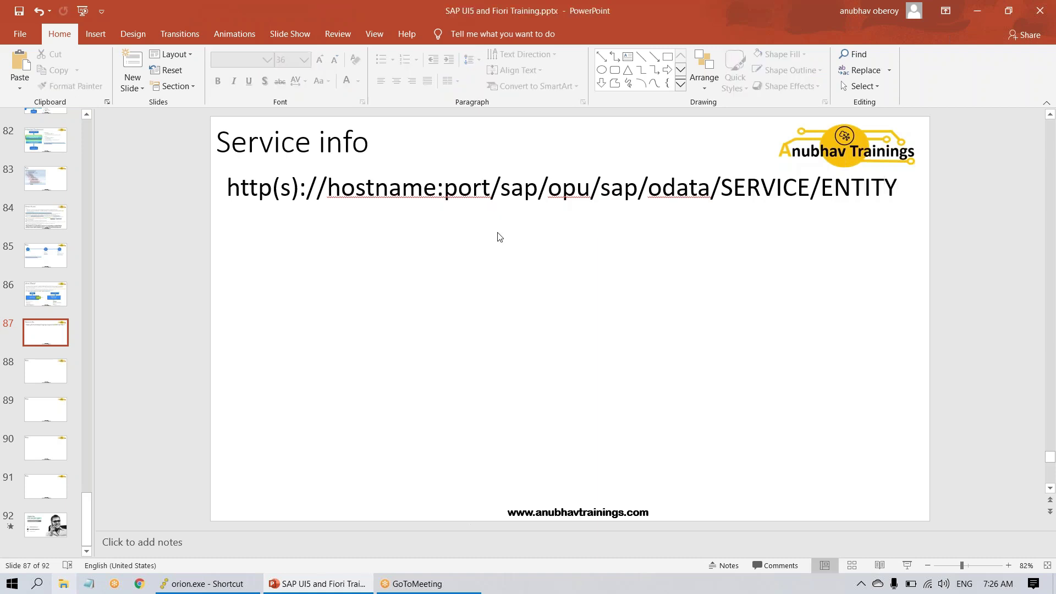
# - Draw a curly brace and rotate it to lie under the start of the URL
pyautogui.click(667, 83)
pyautogui.moveTo(645, 235); pyautogui.dragTo(705, 333)
pyautogui.moveTo(674, 208); pyautogui.dragTo(598, 283)
pyautogui.moveTo(687, 286)
pyautogui.mouseDown()
pyautogui.moveTo(286, 226)
pyautogui.moveTo(487, 222)
pyautogui.mouseUp()
# - Paste four more braces along the URL, the last one under ENTITY
pyautogui.hotkey('ctrl', 'z')
pyautogui.hotkey('ctrl', 'v')
pyautogui.hotkey('ctrl', 'v')
pyautogui.moveTo(318, 247); pyautogui.dragTo(706, 227)
pyautogui.hotkey('ctrl', 'v')
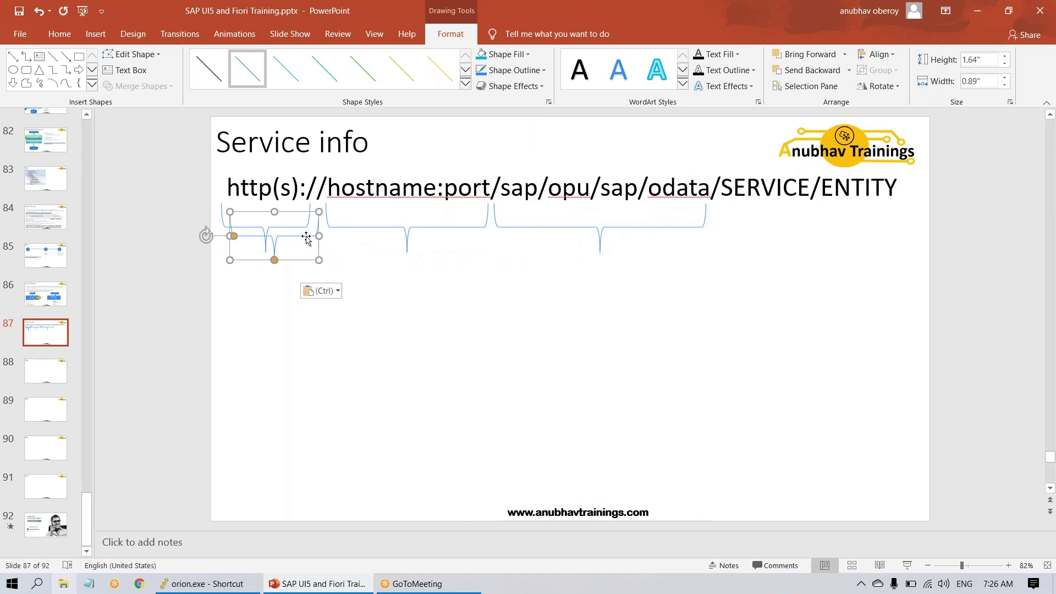
pyautogui.moveTo(306, 237); pyautogui.dragTo(792, 227)
pyautogui.hotkey('ctrl', 'v')
pyautogui.moveTo(303, 241); pyautogui.dragTo(890, 229)
pyautogui.click(436, 373)
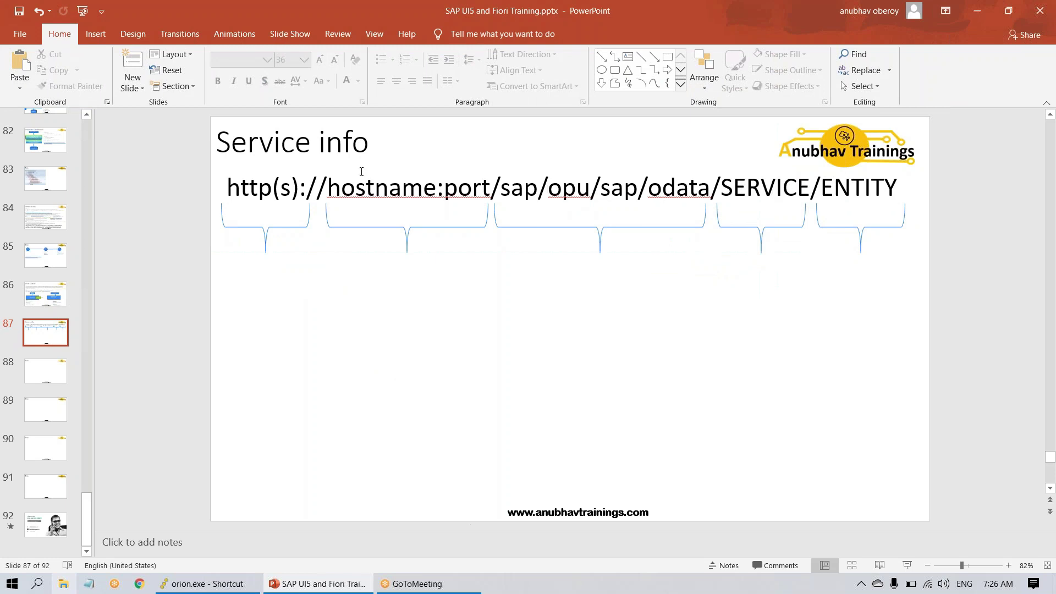
# - Add a 'protocol' label text box under the first brace
pyautogui.click(627, 56)
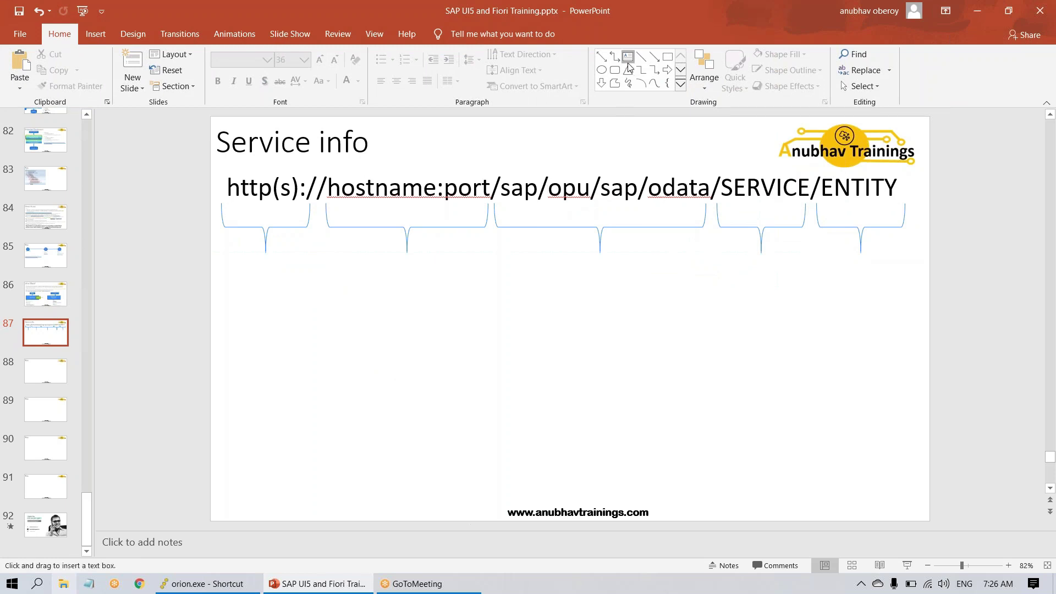
pyautogui.moveTo(211, 251); pyautogui.dragTo(319, 279)
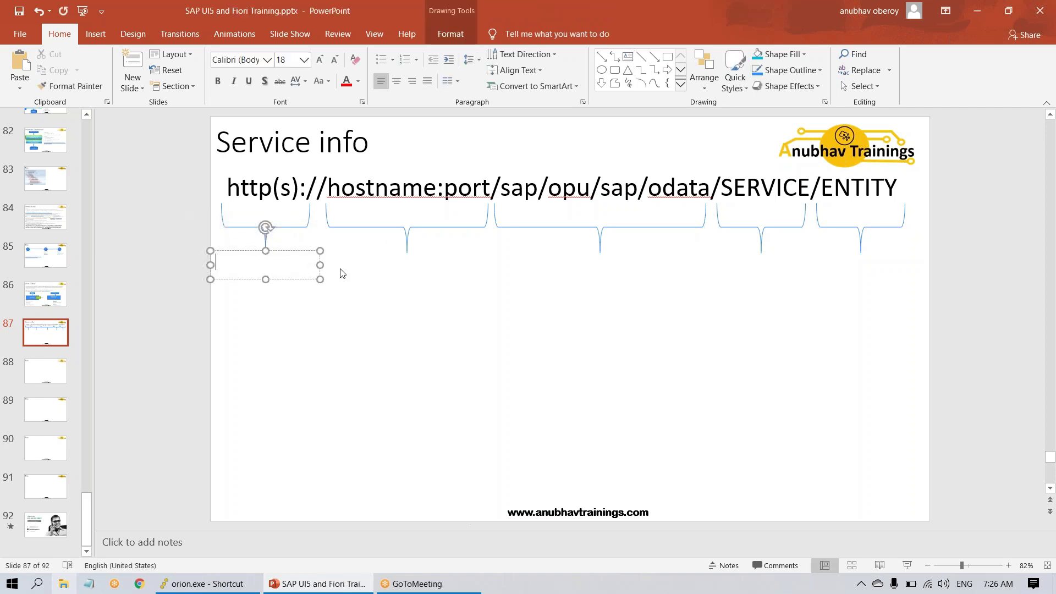
pyautogui.write('pto')
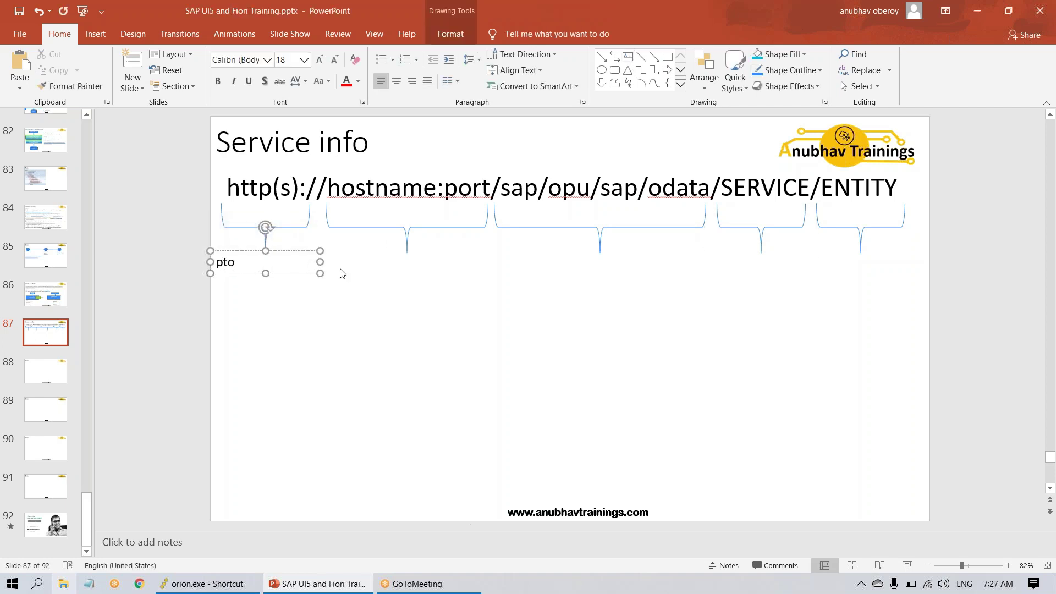
pyautogui.press('BackSpace')
pyautogui.press('BackSpace')
pyautogui.write('rotoc')
pyautogui.moveTo(301, 274); pyautogui.dragTo(333, 271)
pyautogui.click(337, 303)
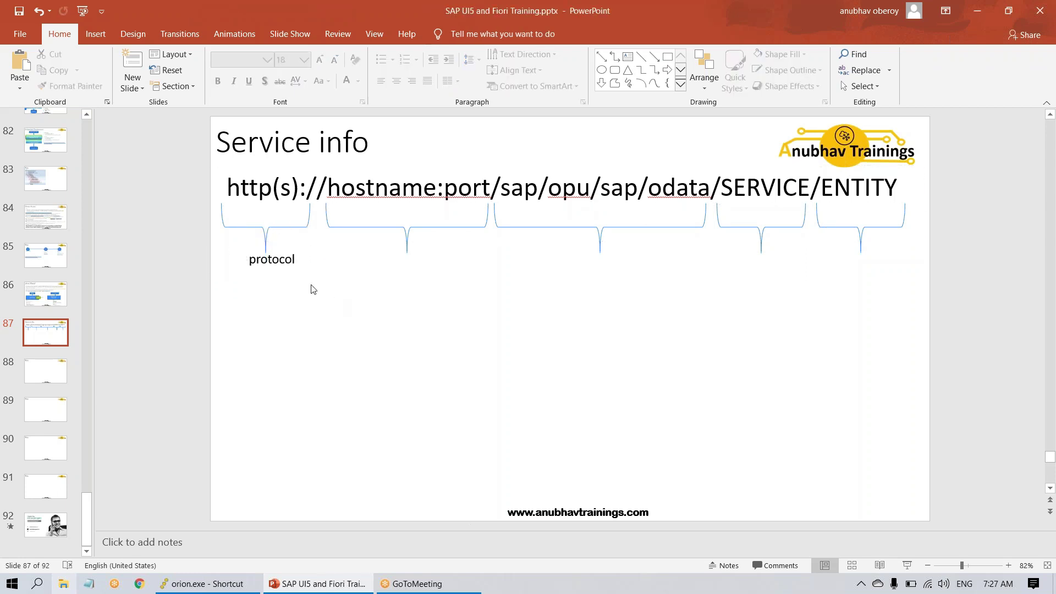
# - Copy the label under the second brace, retype it as 'Server location/address', and widen it
pyautogui.click(301, 268)
pyautogui.hotkey('ctrl', 'c')
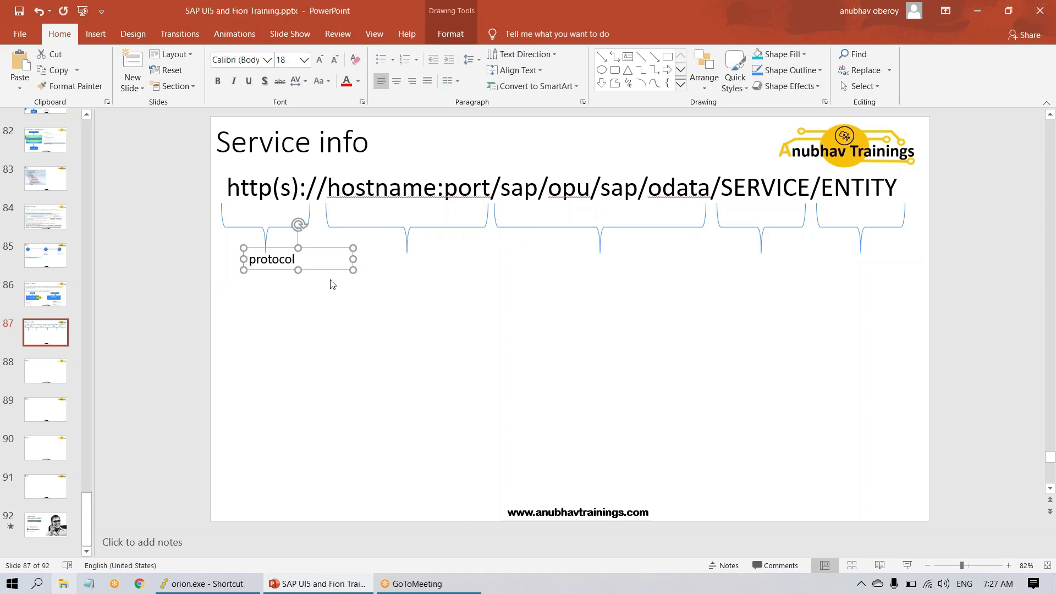
pyautogui.hotkey('ctrl', 'v')
pyautogui.moveTo(339, 281); pyautogui.dragTo(467, 273)
pyautogui.doubleClick(407, 262)
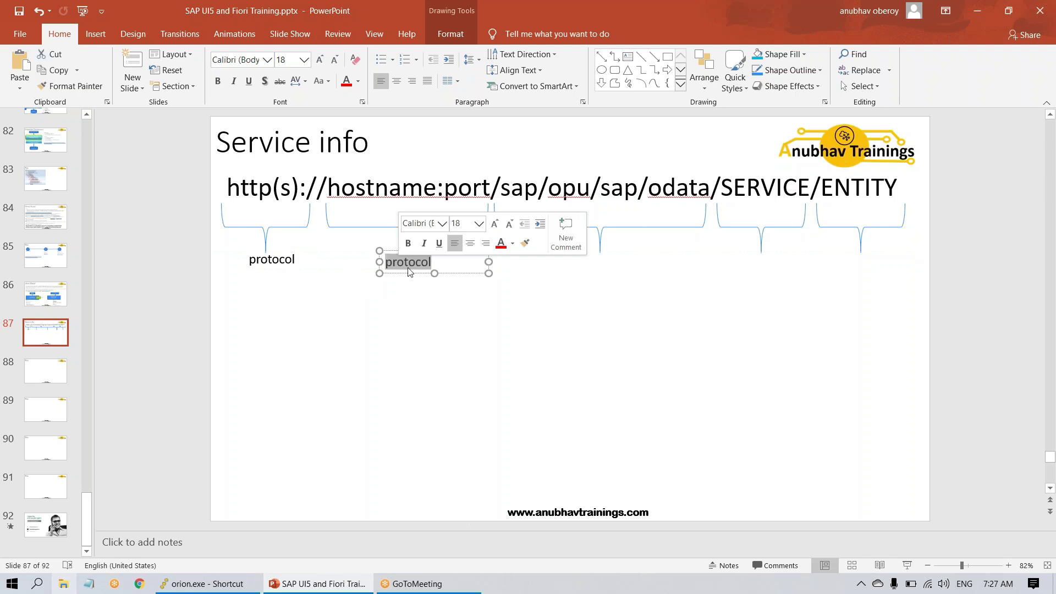
pyautogui.write('service')
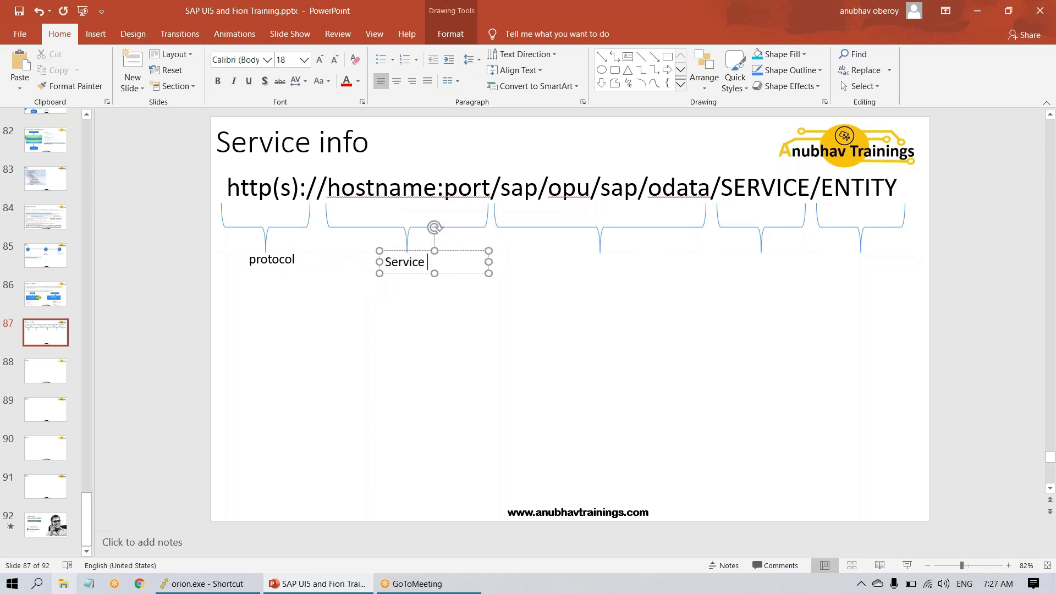
pyautogui.press('BackSpace')
pyautogui.press('BackSpace')
pyautogui.press('BackSpace')
pyautogui.write('er location/address')
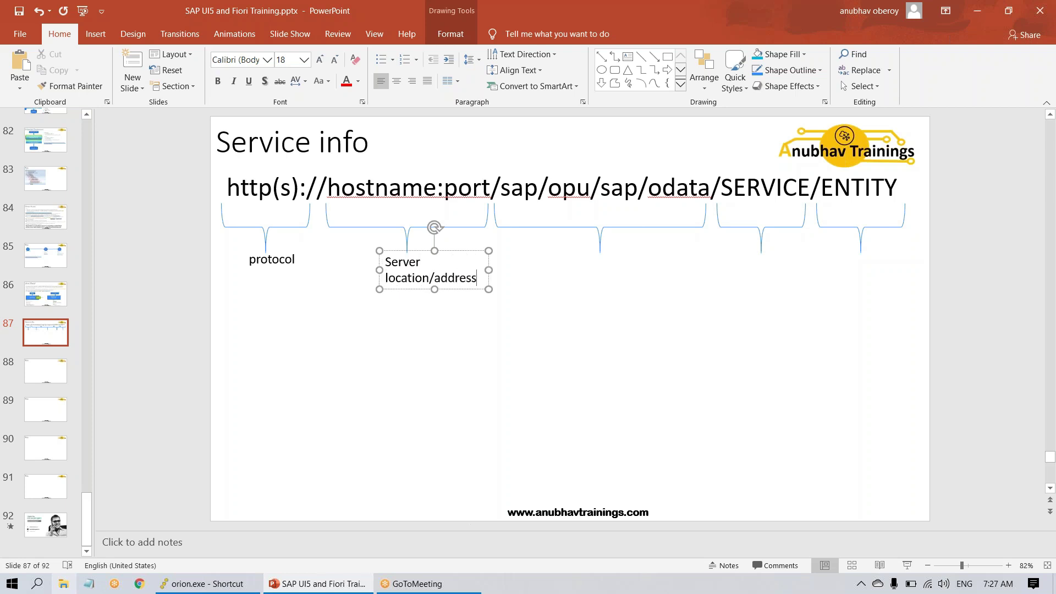
pyautogui.moveTo(379, 270); pyautogui.dragTo(320, 263)
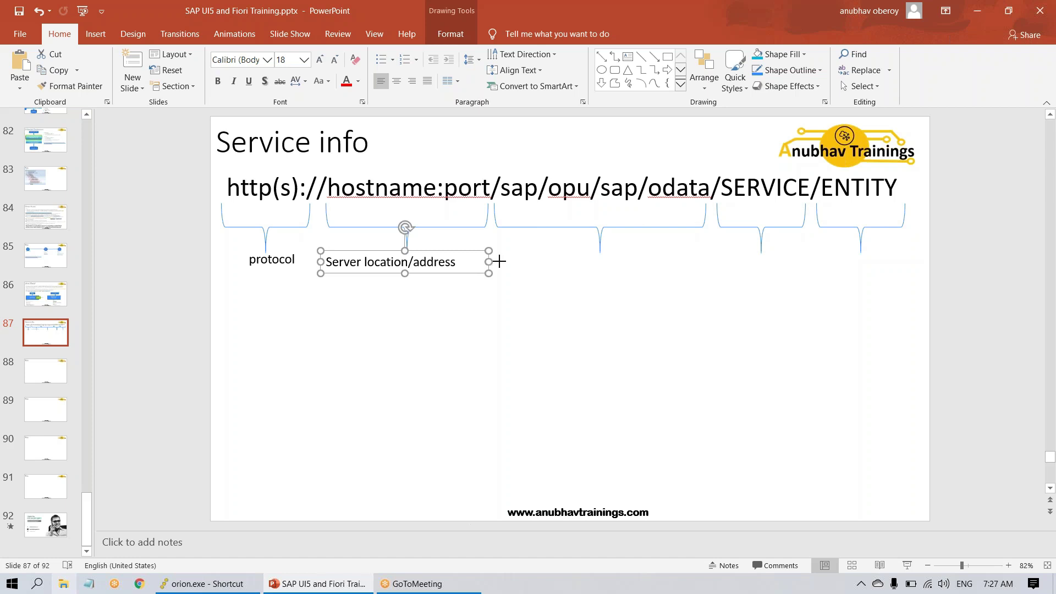
pyautogui.moveTo(491, 262); pyautogui.dragTo(511, 262)
# - Add a second line 'e.g. Ibm.us.com:44758' to the server label
pyautogui.click(497, 266)
pyautogui.press('Return')
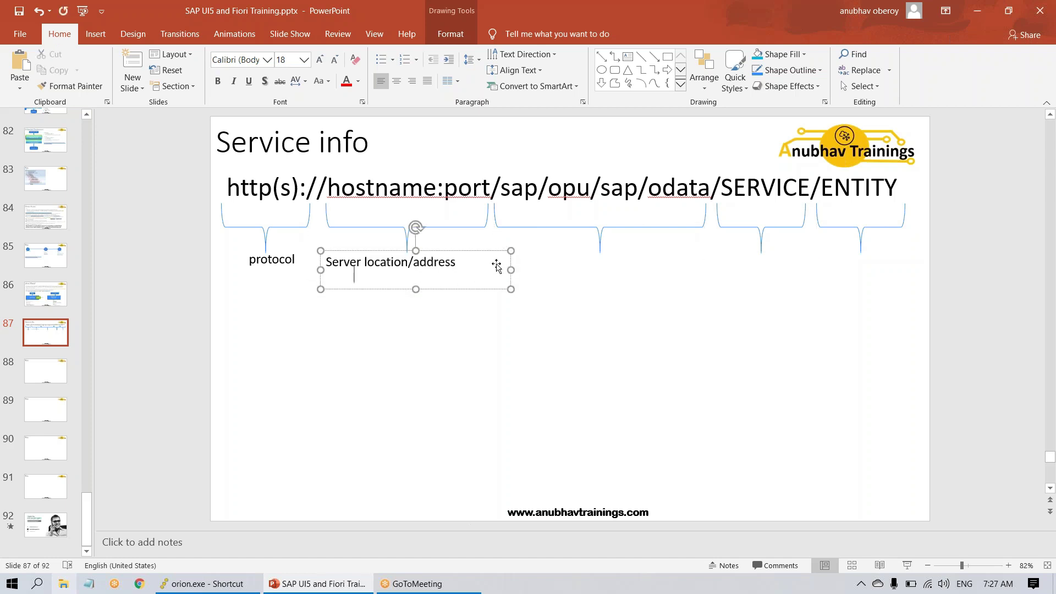
pyautogui.write('ion/address Ibm.us')
pyautogui.write('.com')
pyautogui.write(':')
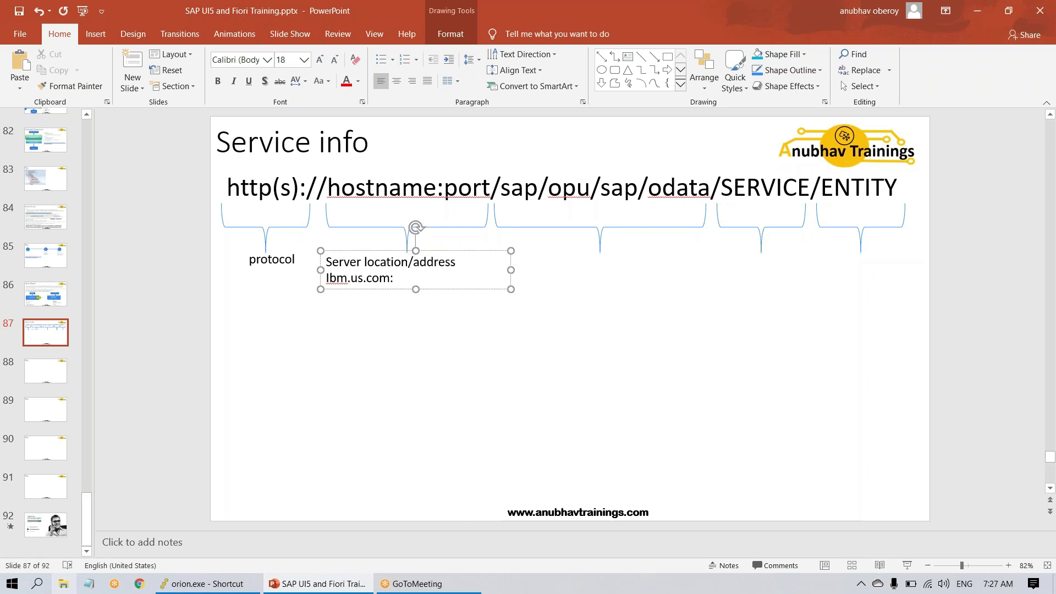
pyautogui.write('44758')
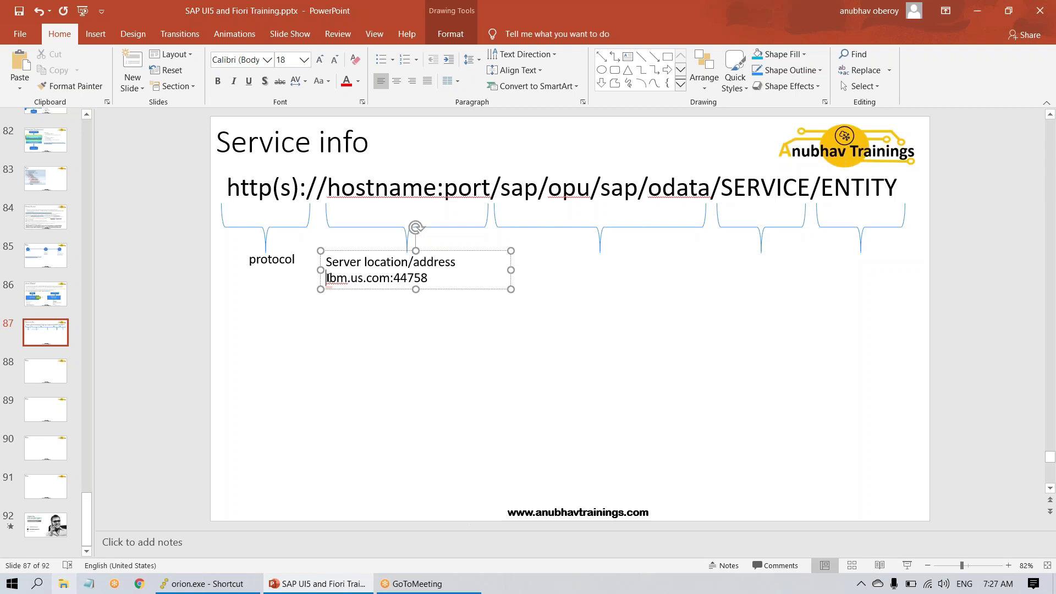
pyautogui.click(326, 278)
pyautogui.write('e.g.')
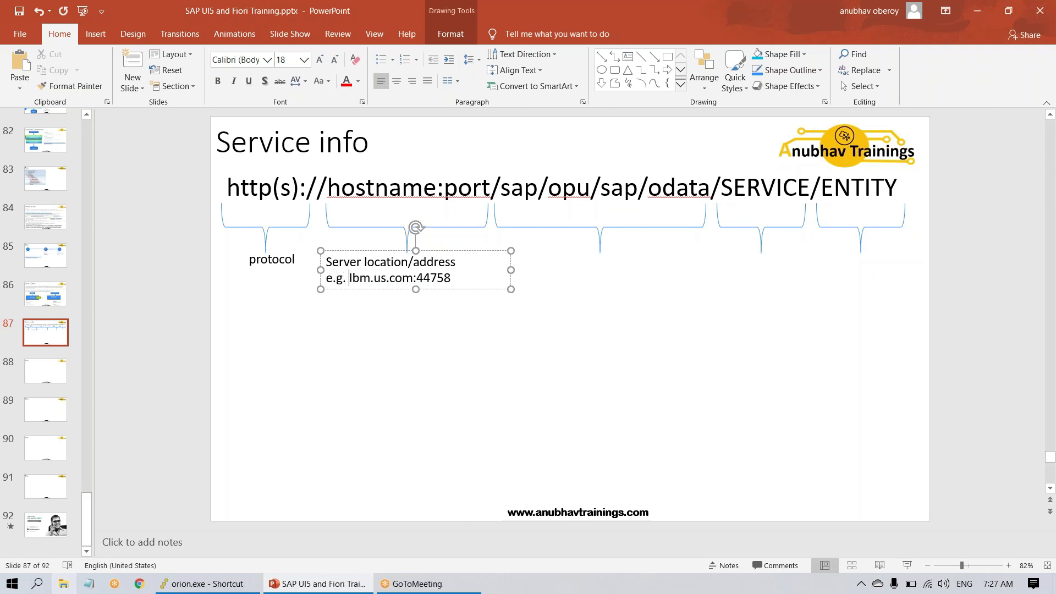
pyautogui.click(418, 322)
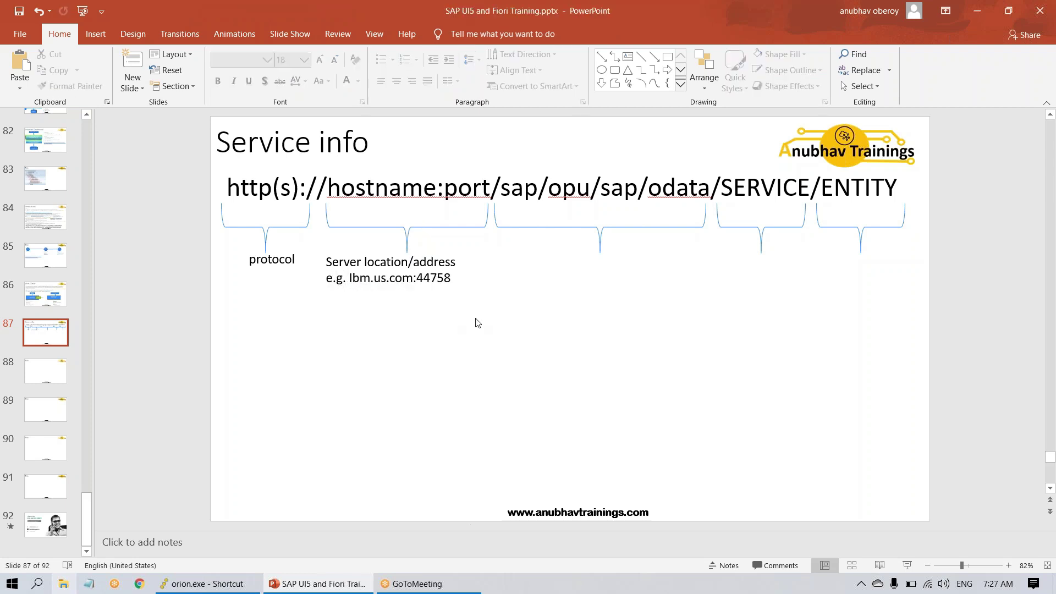
# - Add a third line 'SICM' to the server label, then search for SAP Logon
pyautogui.click(366, 279)
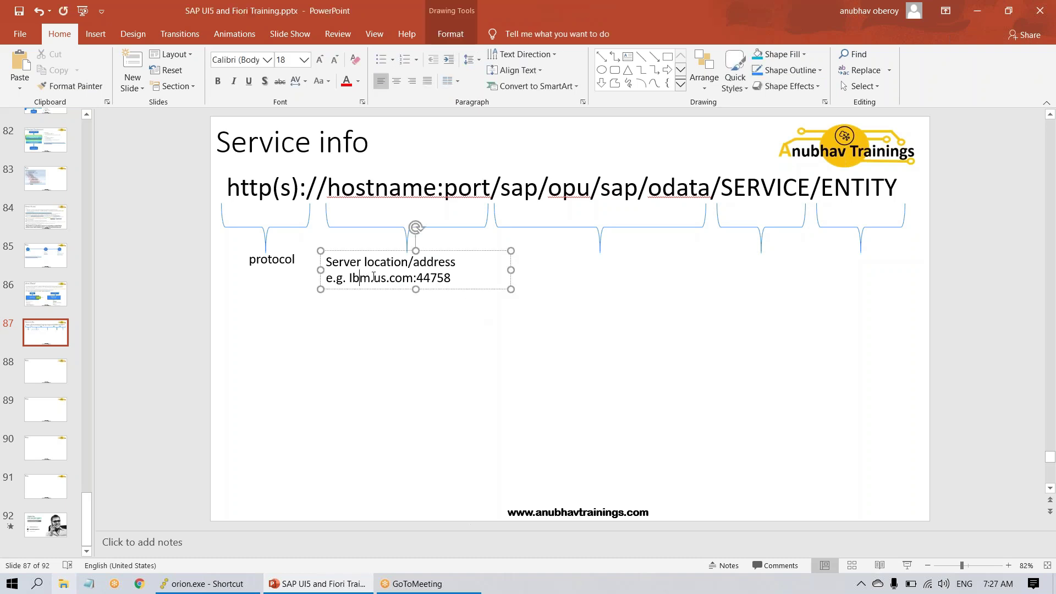
pyautogui.press('Return')
pyautogui.write('S')
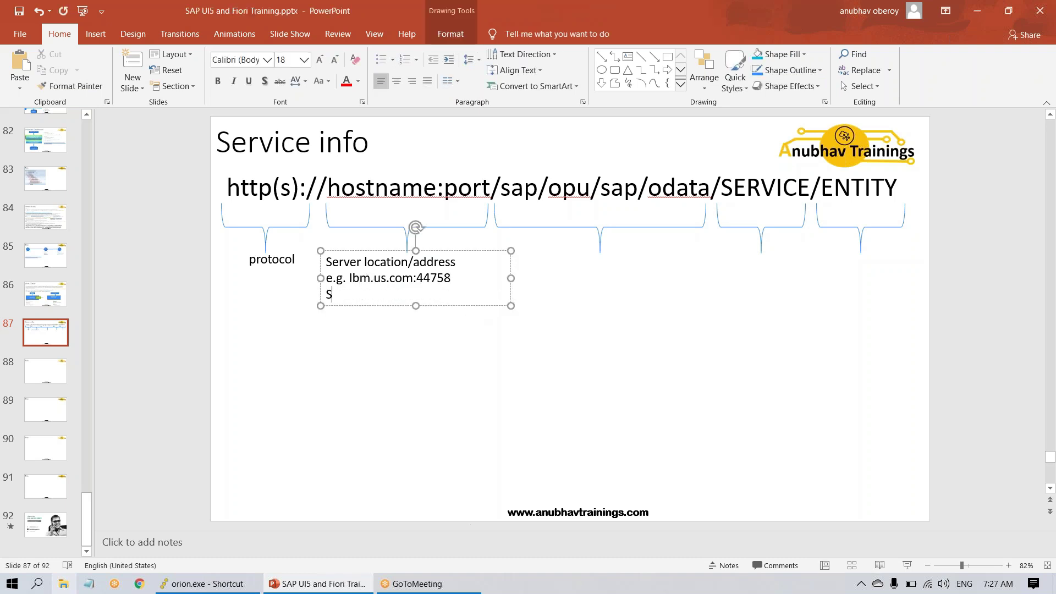
pyautogui.write('ICM')
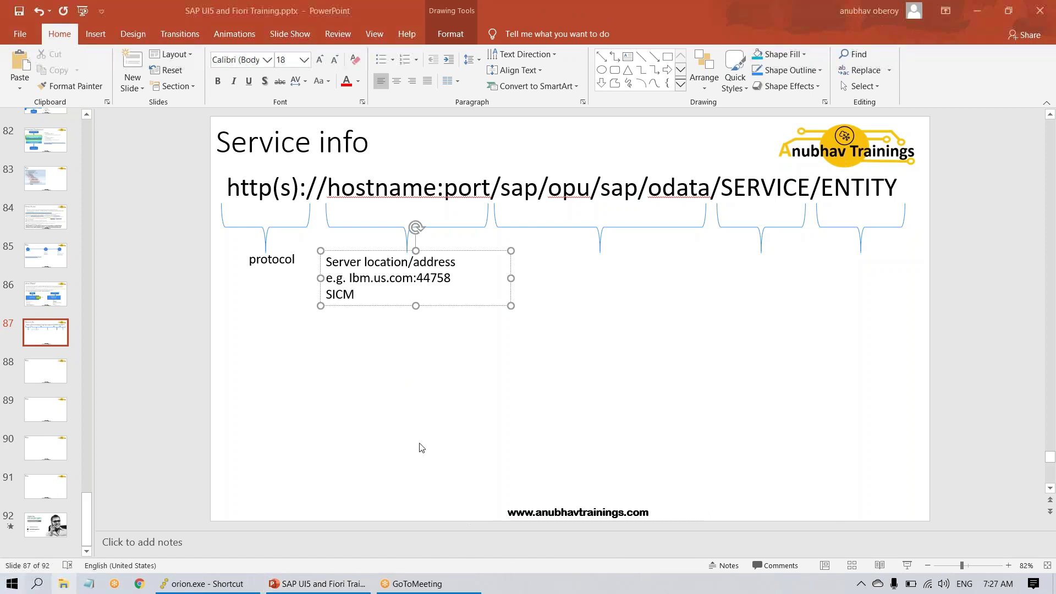
pyautogui.press('super')
pyautogui.write('sa')
pyautogui.press('Escape')
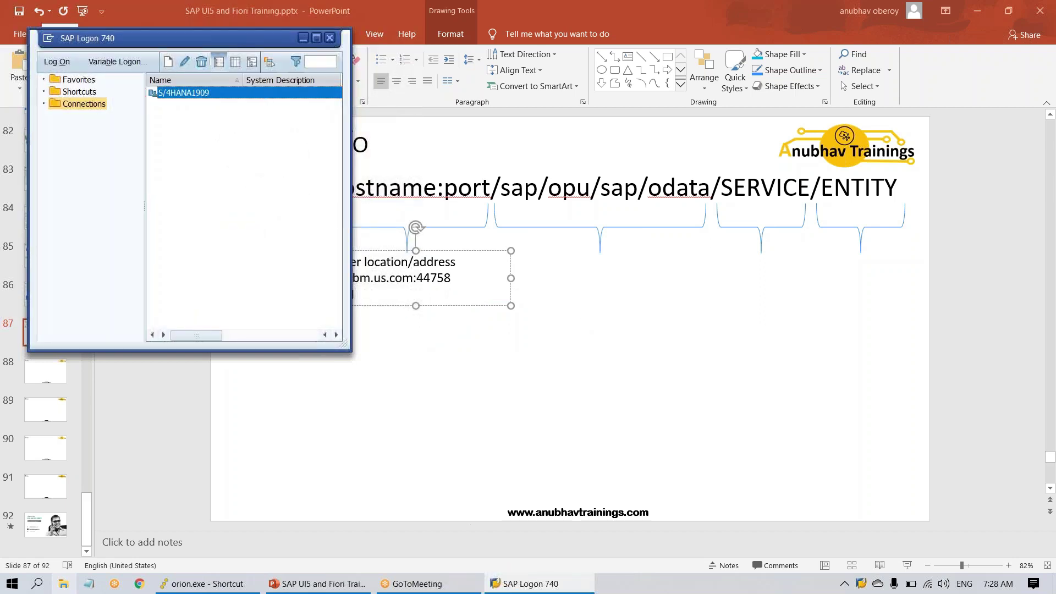
# - Log on to the S/4HANA1909 system with the user name and password
pyautogui.doubleClick(266, 93)
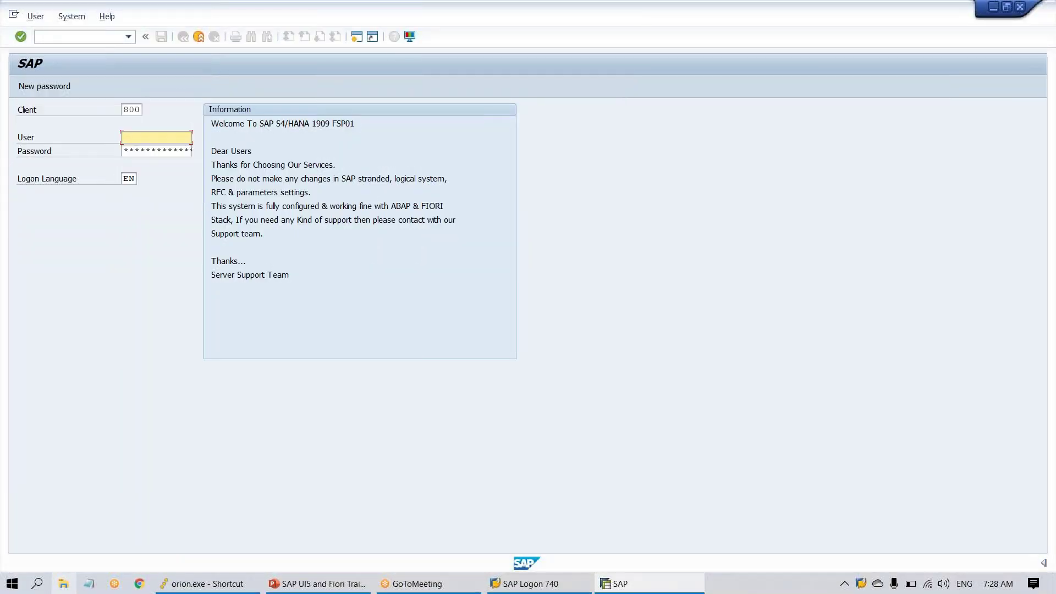
pyautogui.write('mob5')
pyautogui.press('Tab')
pyautogui.hotkey('ctrl', 'v')
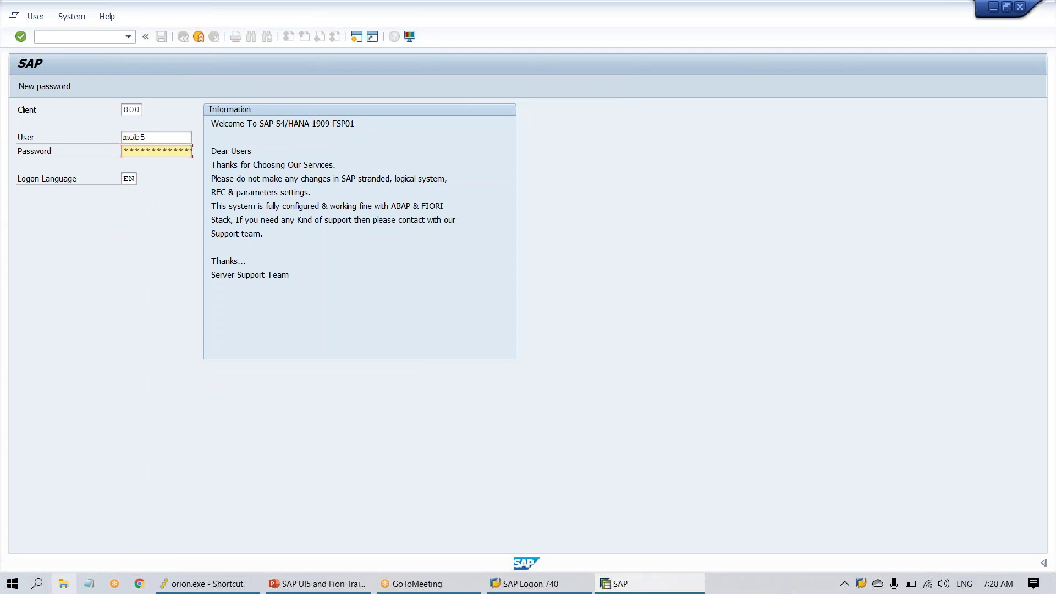
pyautogui.press('Return')
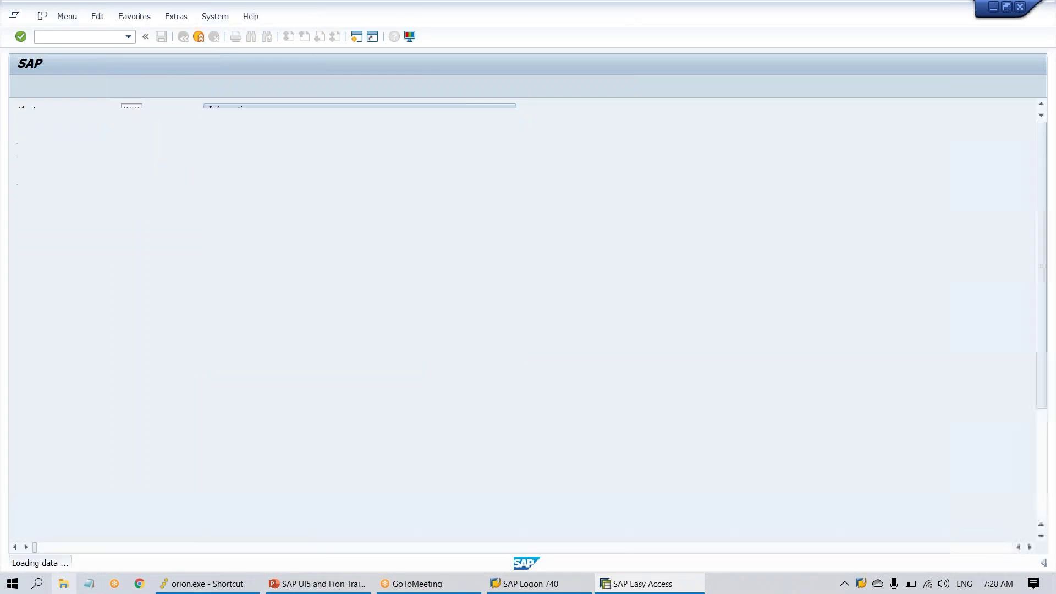
# - Open transaction SICF after unsuccessful tries with SIAM and SICM
pyautogui.write('siam')
pyautogui.press('Return')
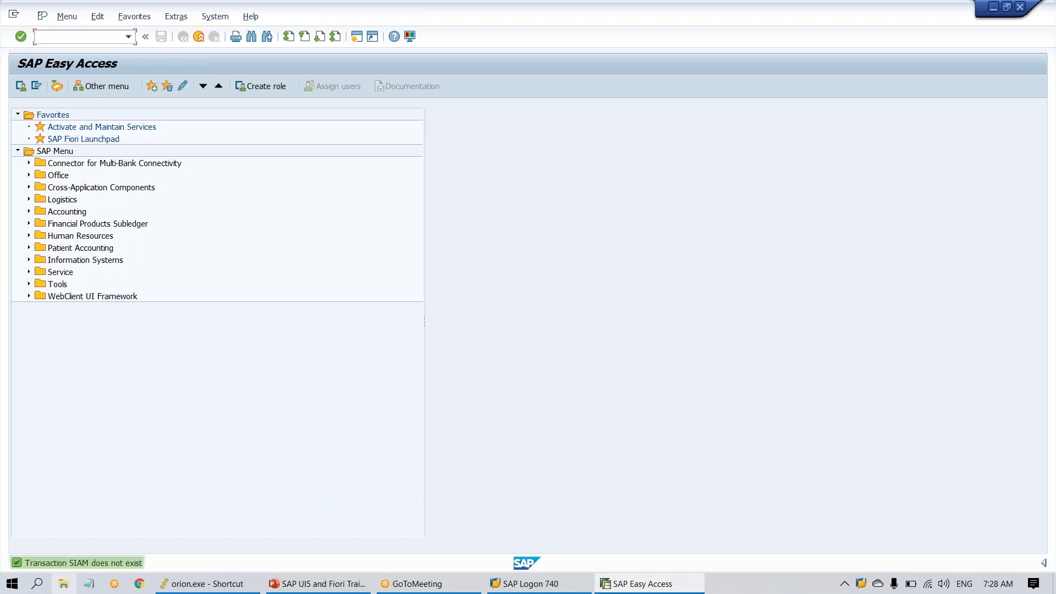
pyautogui.write('sicm')
pyautogui.press('Return')
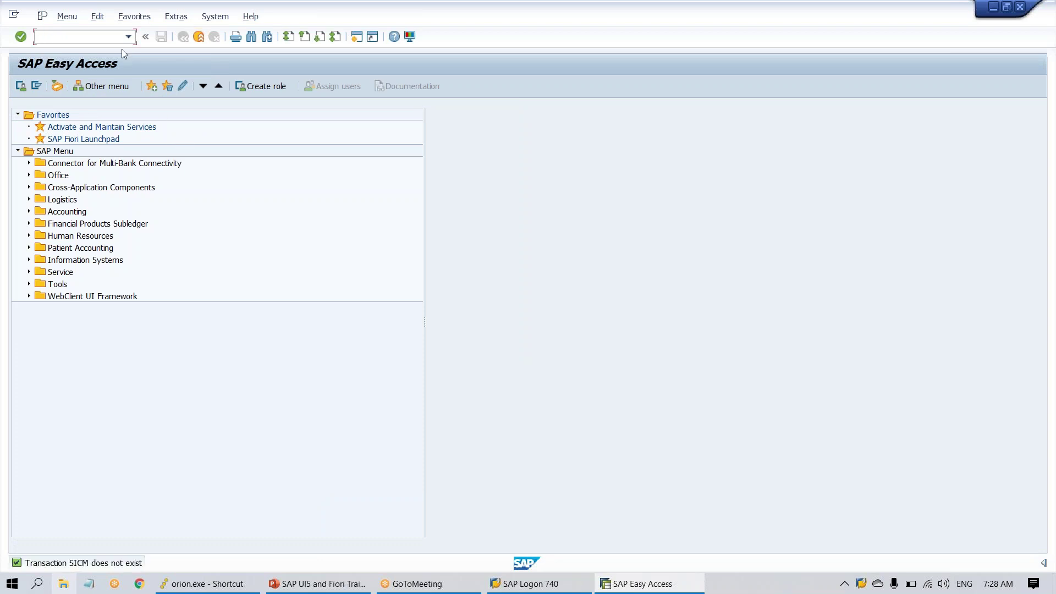
pyautogui.write('sicf')
pyautogui.press('Return')
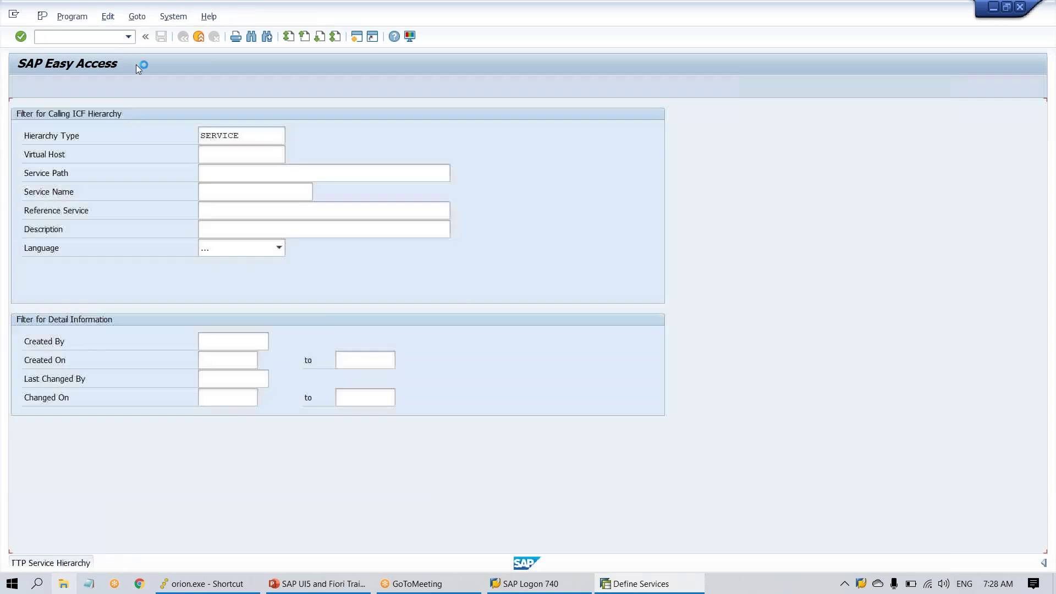
# - Open the ICM Monitor for server STS4DEV_S4D_01 and show the session's system details
pyautogui.click(20, 86)
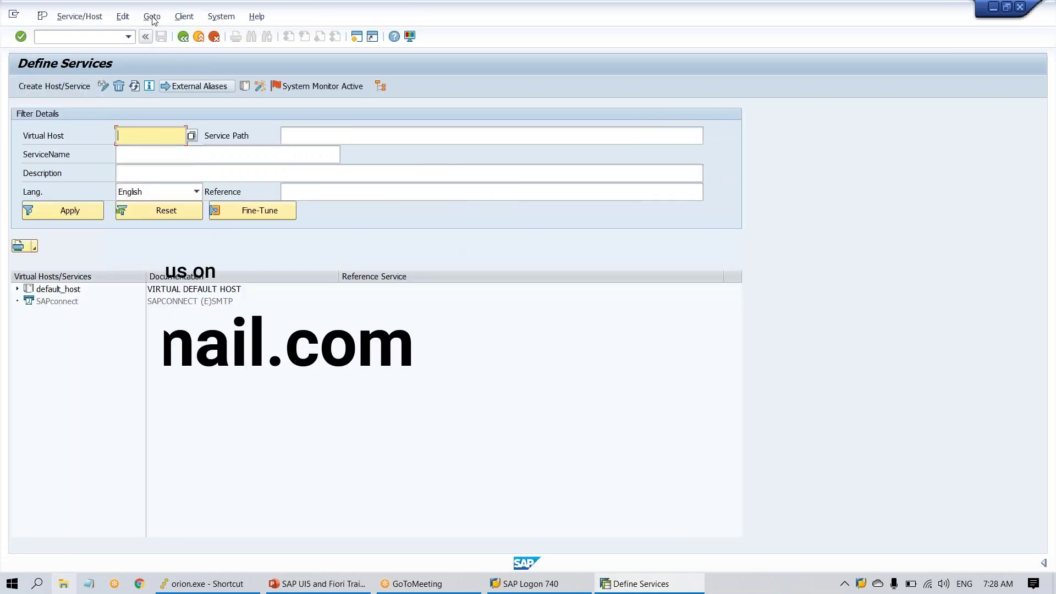
pyautogui.click(152, 16)
pyautogui.moveTo(136, 18)
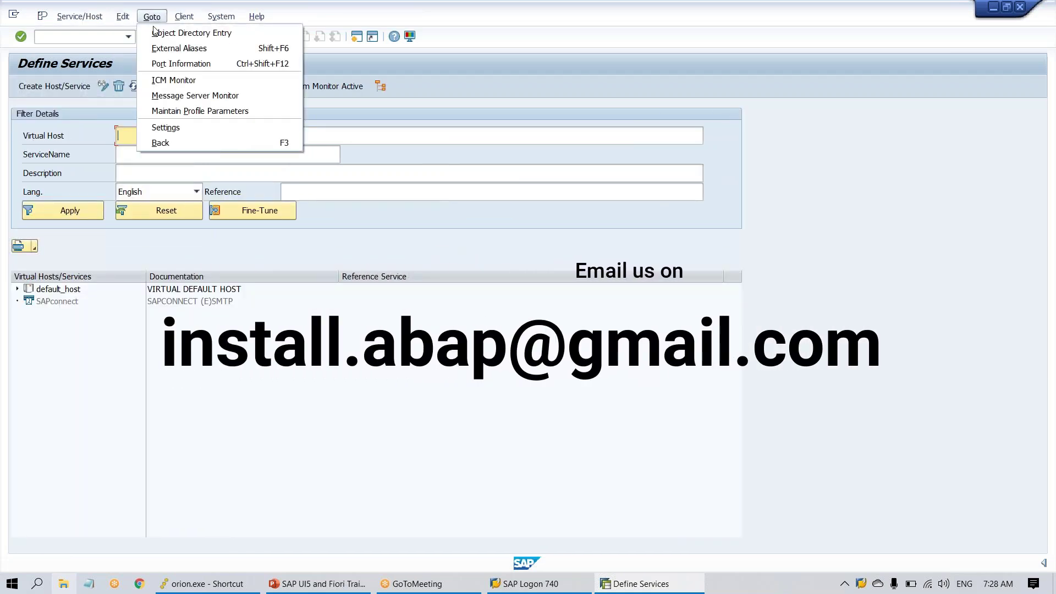
pyautogui.click(180, 82)
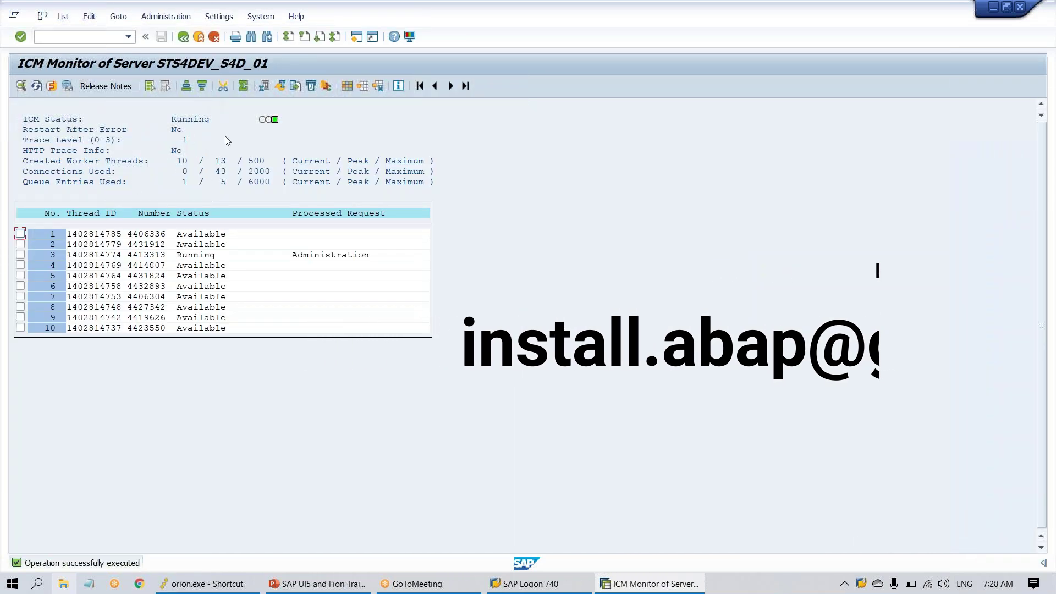
pyautogui.moveTo(984, 566)
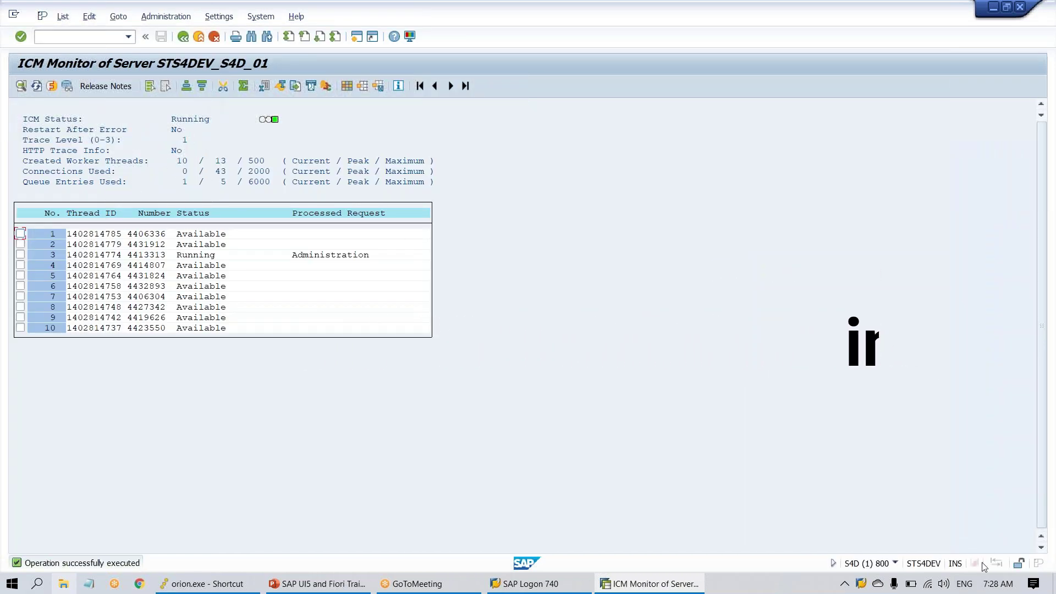
pyautogui.click(895, 563)
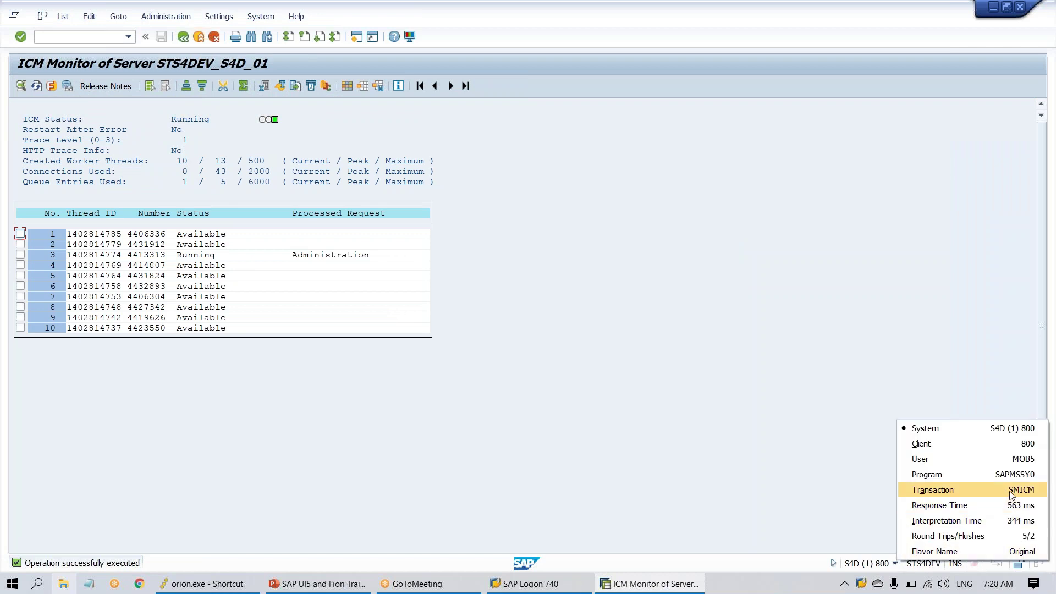
# - Correct the slide label from SICM to SMICM
pyautogui.hotkey('alt', 'Tab')
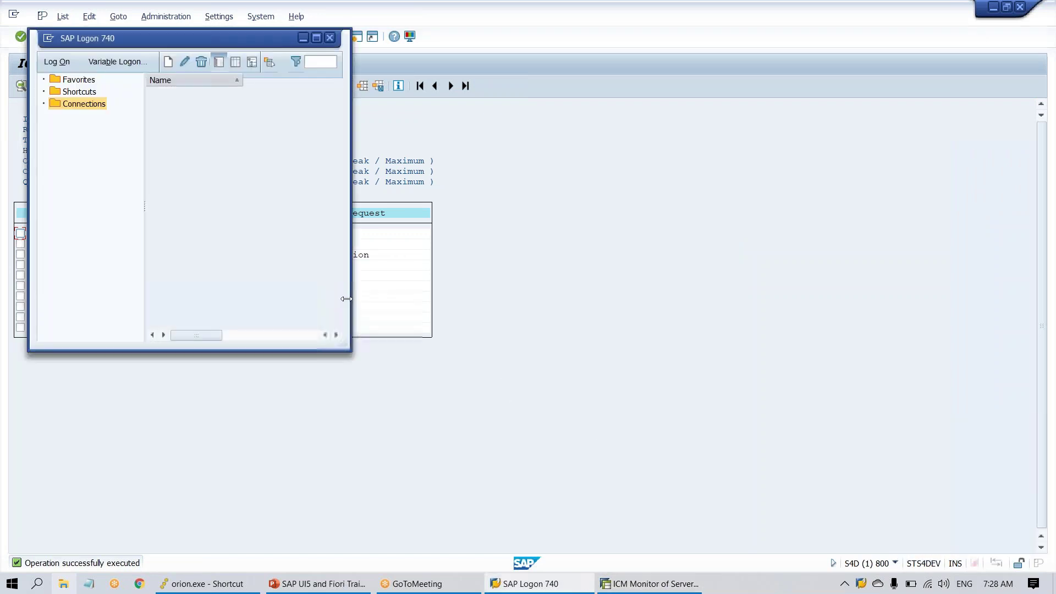
pyautogui.hotkey('alt', 'Tab')
pyautogui.press('Tab')
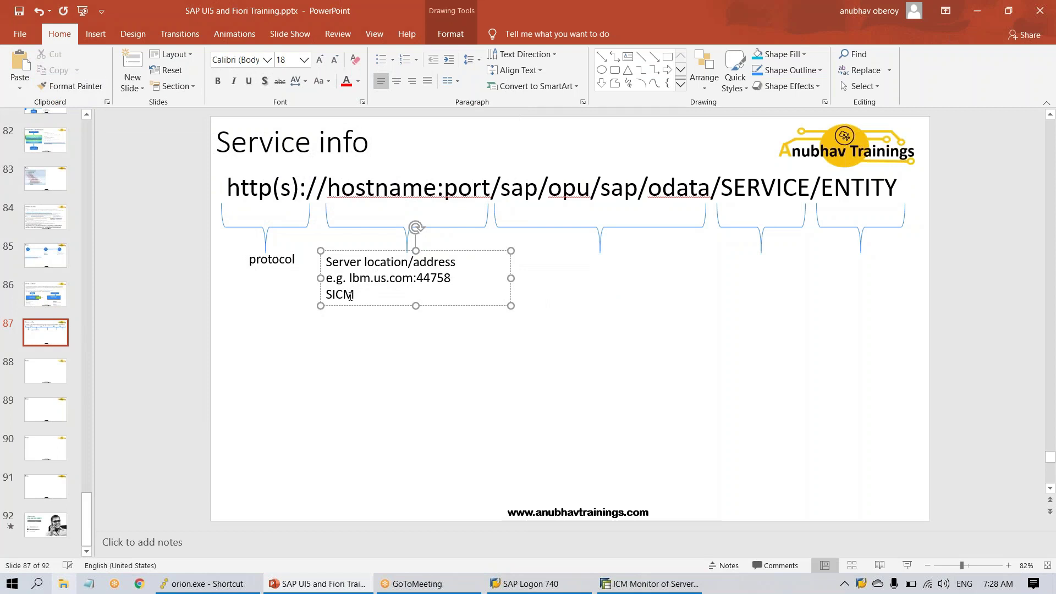
pyautogui.write('M')
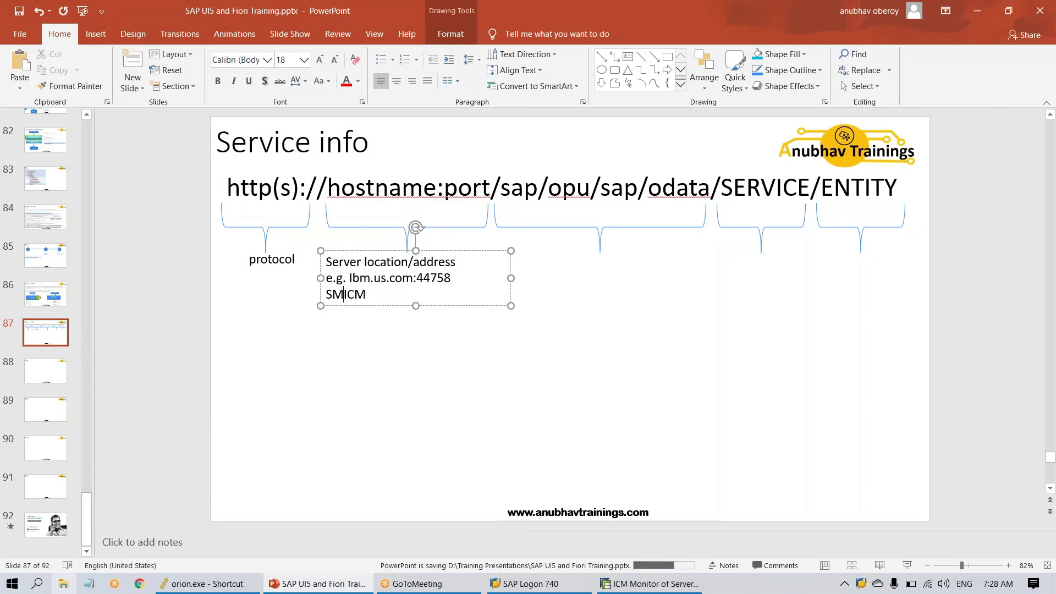
pyautogui.hotkey('alt', 'Tab')
pyautogui.hotkey('alt', 'Tab')
pyautogui.hotkey('alt', 'Tab')
# - List the ICM active services, showing HTTP port 8001 and HTTPS port 44301
pyautogui.press('Tab')
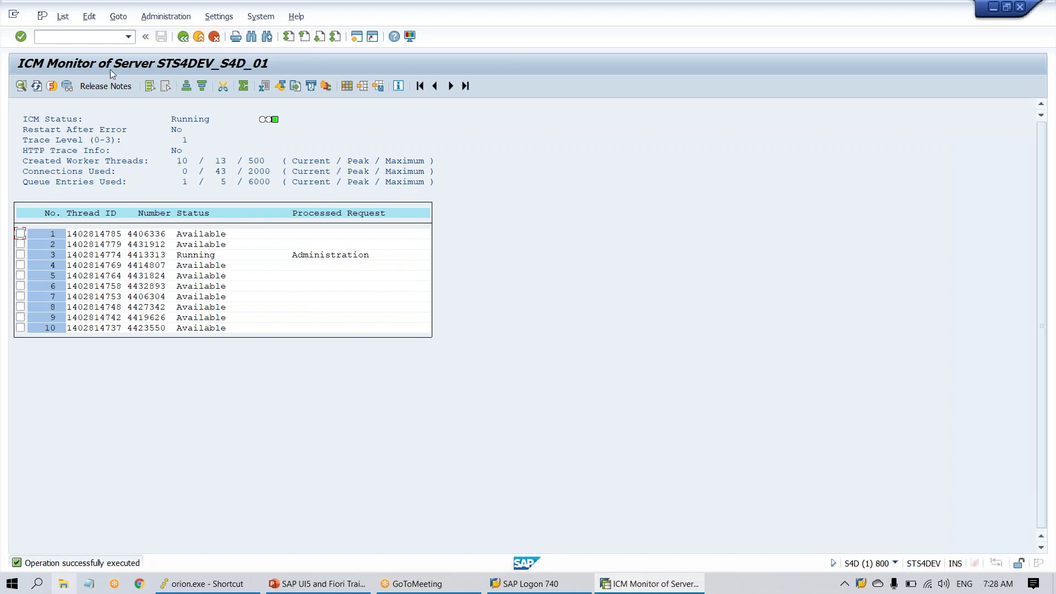
pyautogui.click(51, 89)
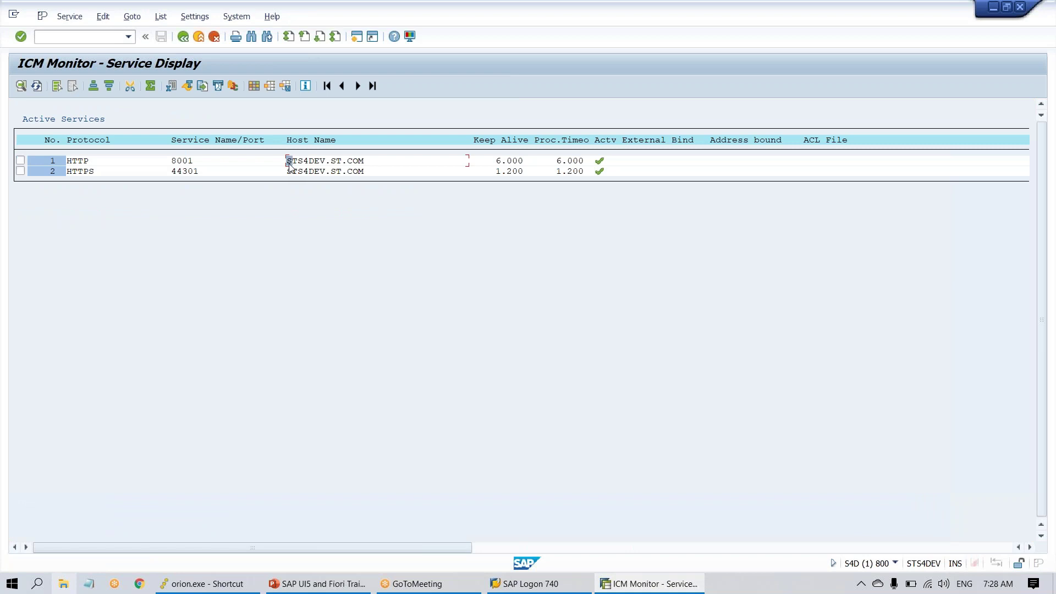
pyautogui.moveTo(287, 161); pyautogui.dragTo(364, 161)
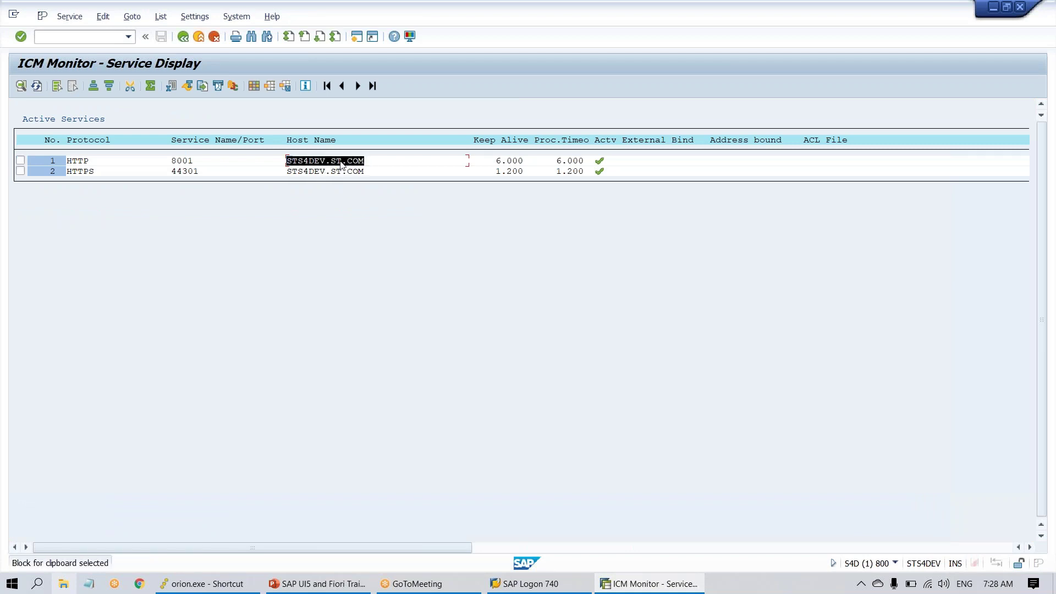
pyautogui.click(72, 164)
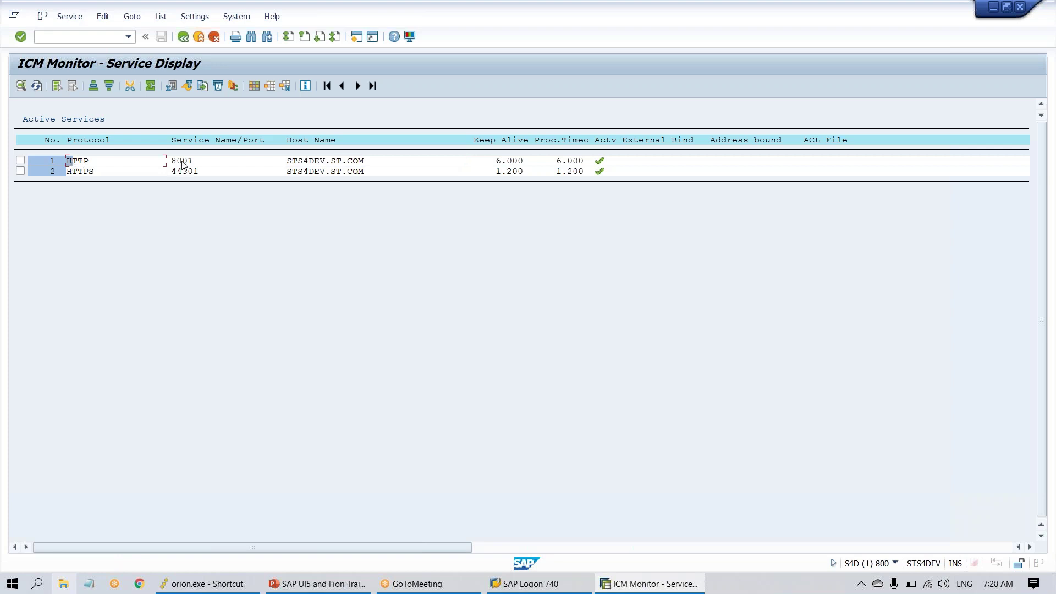
pyautogui.click(180, 161)
pyautogui.click(184, 171)
pyautogui.click(178, 161)
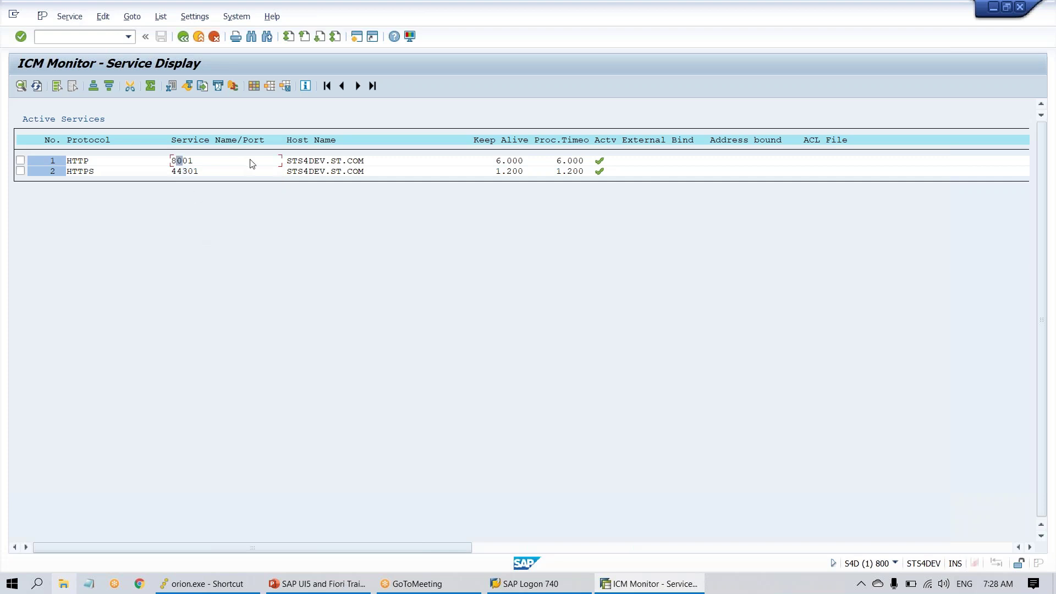
# - Block-select and copy the host name STS4DEV.ST.COM
pyautogui.click(290, 162)
pyautogui.hotkey('ctrl', 'y')
pyautogui.moveTo(290, 163); pyautogui.dragTo(370, 165)
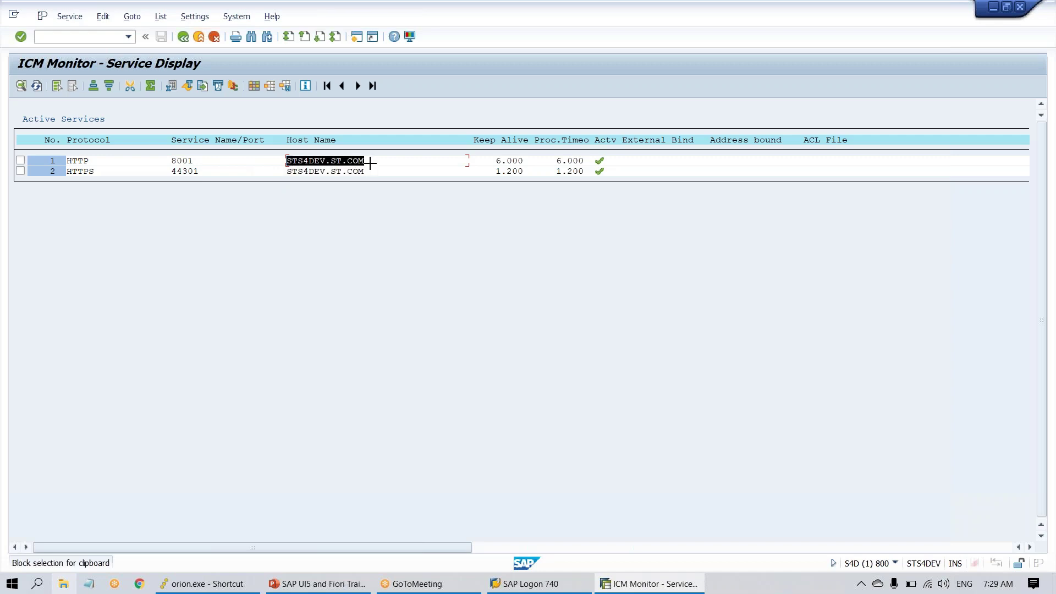
pyautogui.hotkey('ctrl', 'c')
pyautogui.hotkey('alt', 'Tab')
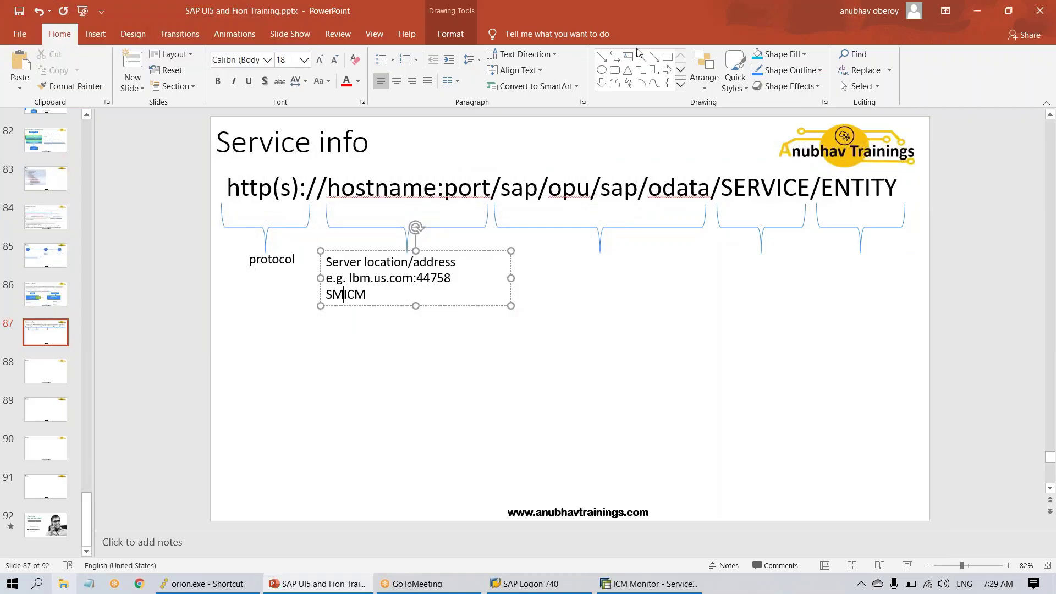
pyautogui.click(627, 56)
pyautogui.moveTo(233, 324); pyautogui.dragTo(938, 345)
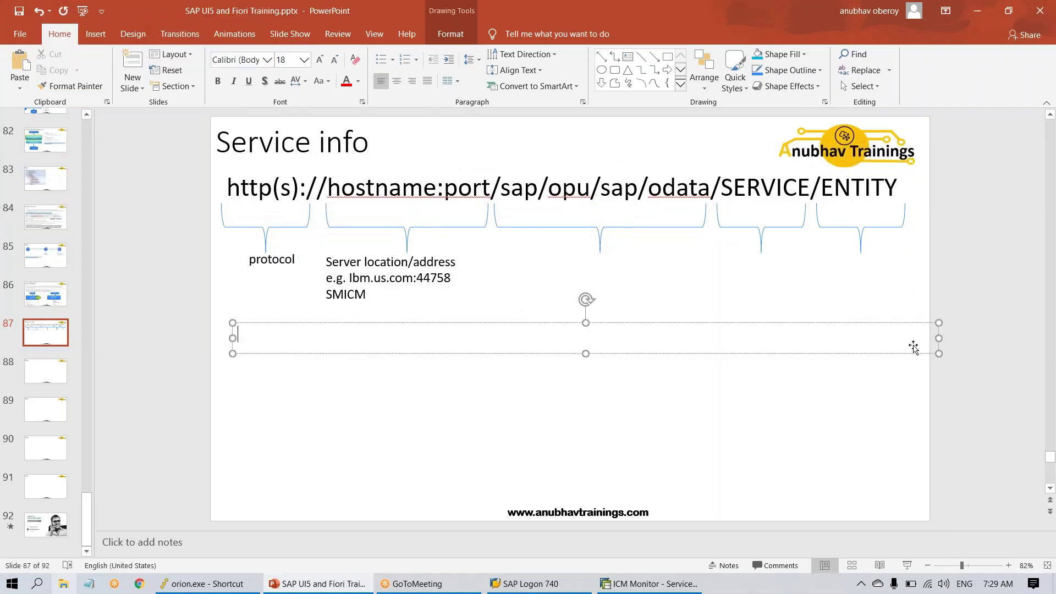
pyautogui.write('http://')
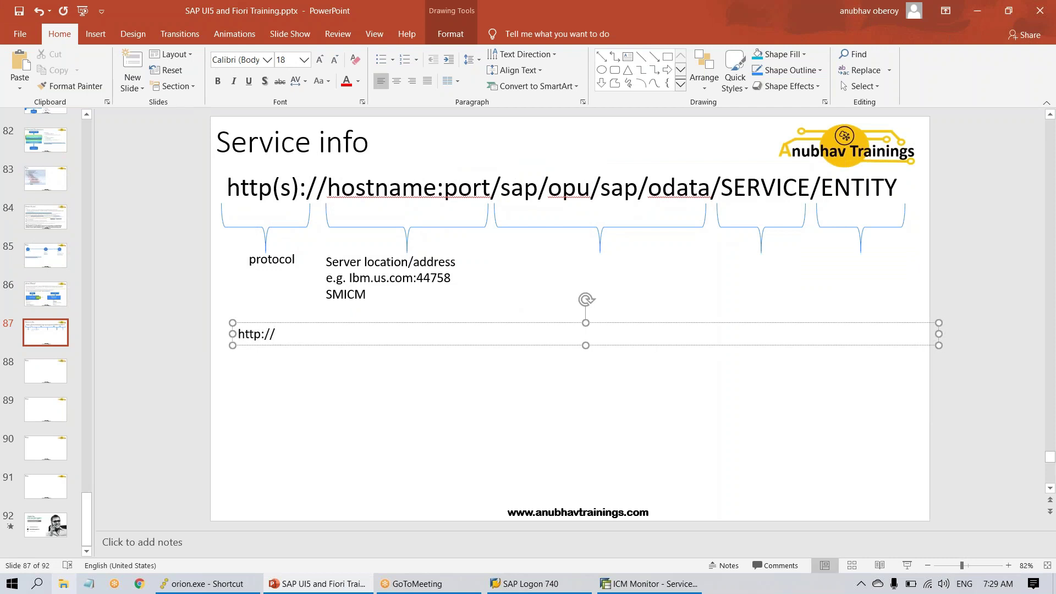
pyautogui.hotkey('ctrl', 'v')
pyautogui.hotkey('alt', 'Tab')
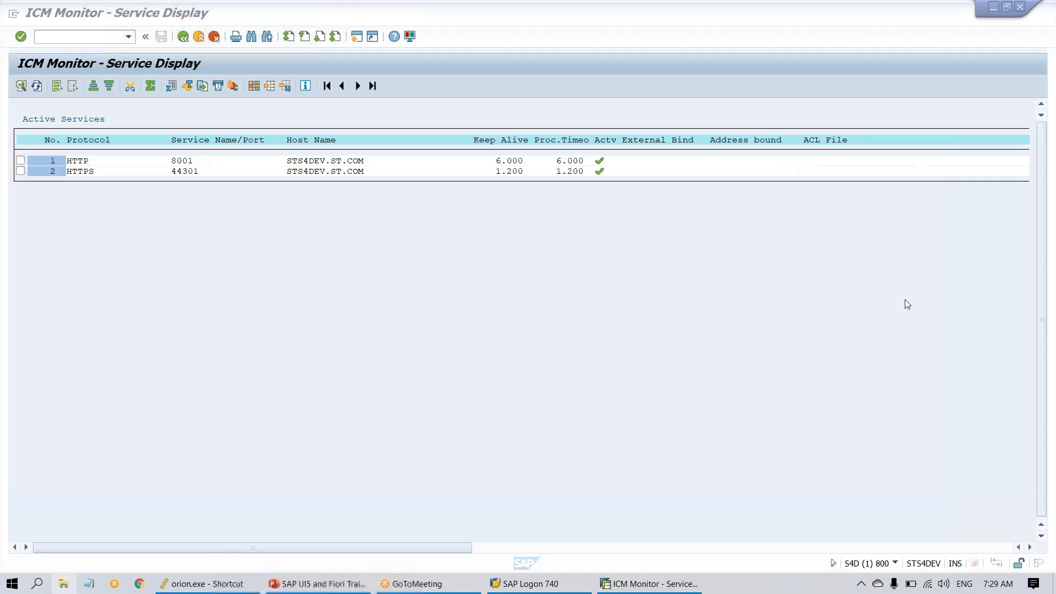
pyautogui.hotkey('alt', 'Tab')
pyautogui.write(':')
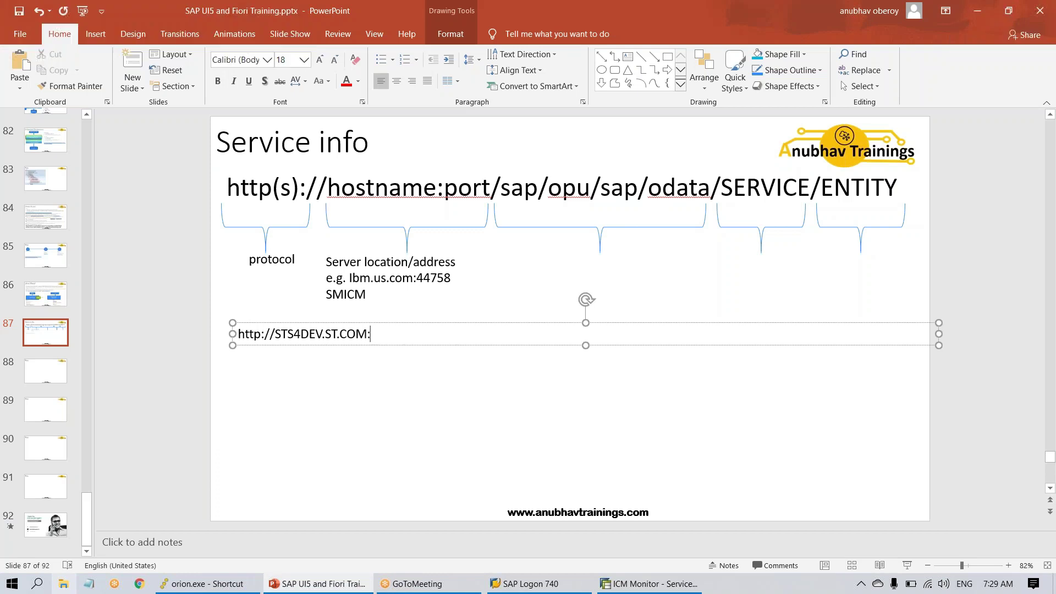
pyautogui.write('8001/')
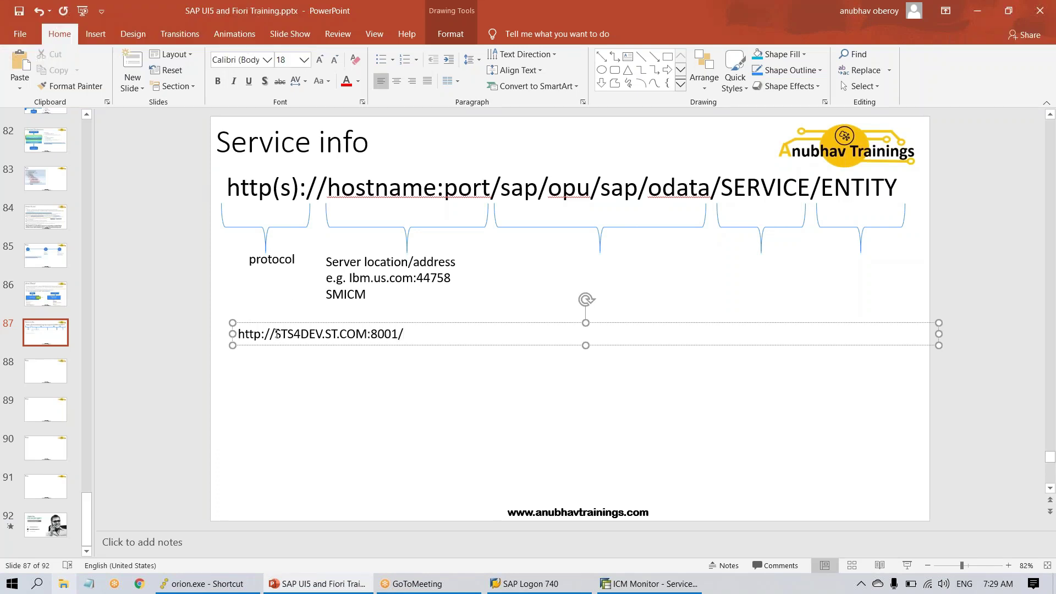
# - Make the host lowercase sts4dev.st.com and finish the URL with sap/opu/odata/sap/
pyautogui.moveTo(275, 334); pyautogui.dragTo(367, 334)
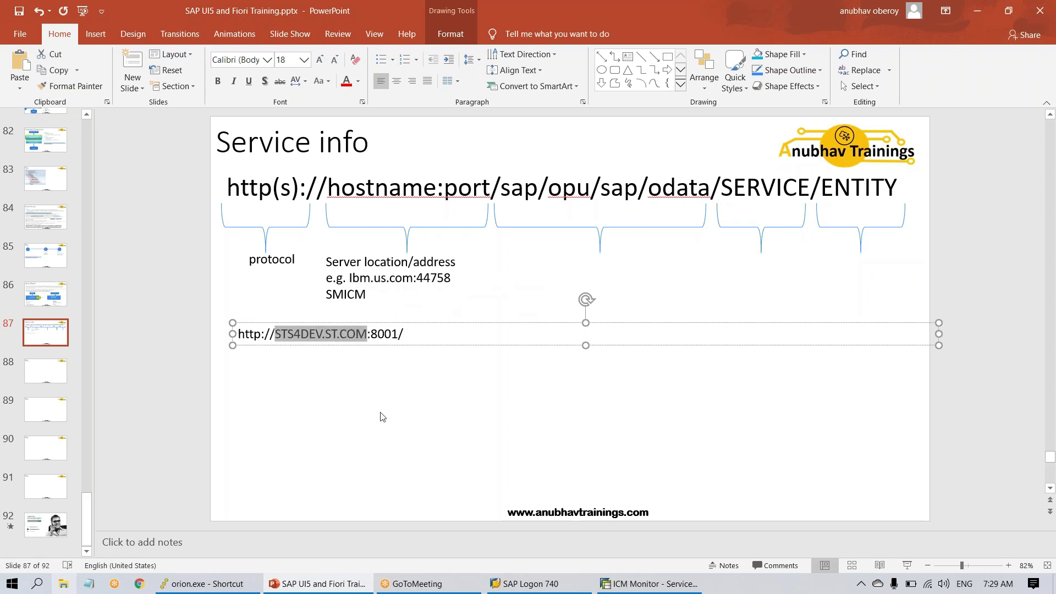
pyautogui.write('sts4dev')
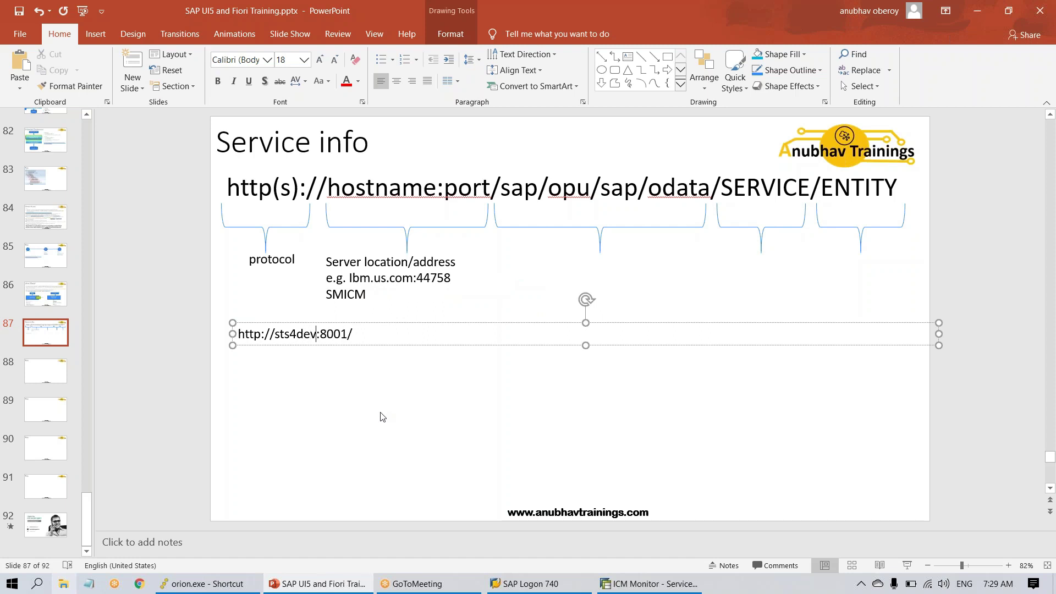
pyautogui.write('.st.com')
pyautogui.hotkey('alt', 'Tab')
pyautogui.hotkey('alt', 'Tab')
pyautogui.write('sap.')
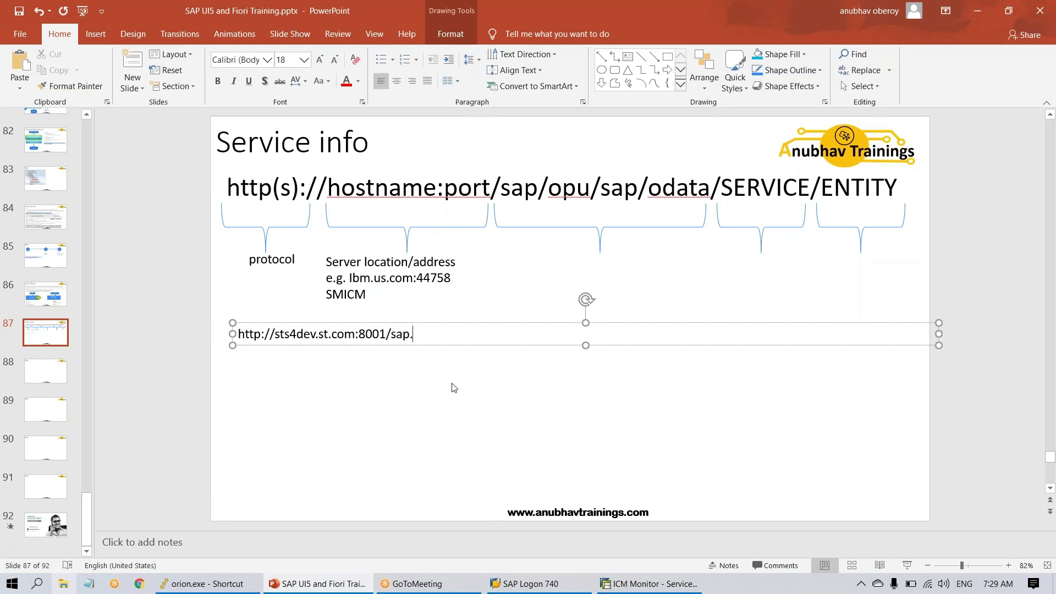
pyautogui.press('BackSpace')
pyautogui.write('/opu/odata/')
pyautogui.press('BackSpace')
pyautogui.press('BackSpace')
pyautogui.press('BackSpace')
pyautogui.write('ta.s')
pyautogui.press('BackSpace')
pyautogui.press('BackSpace')
pyautogui.write('/sap')
# - Label the middle brace 'Path prefix'
pyautogui.click(628, 56)
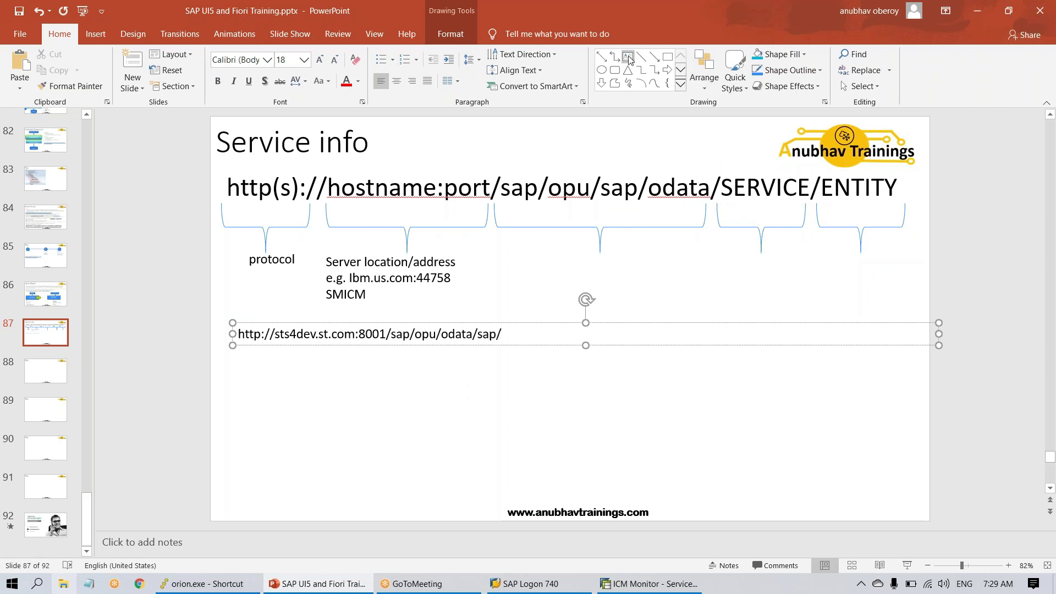
pyautogui.moveTo(549, 253); pyautogui.dragTo(684, 276)
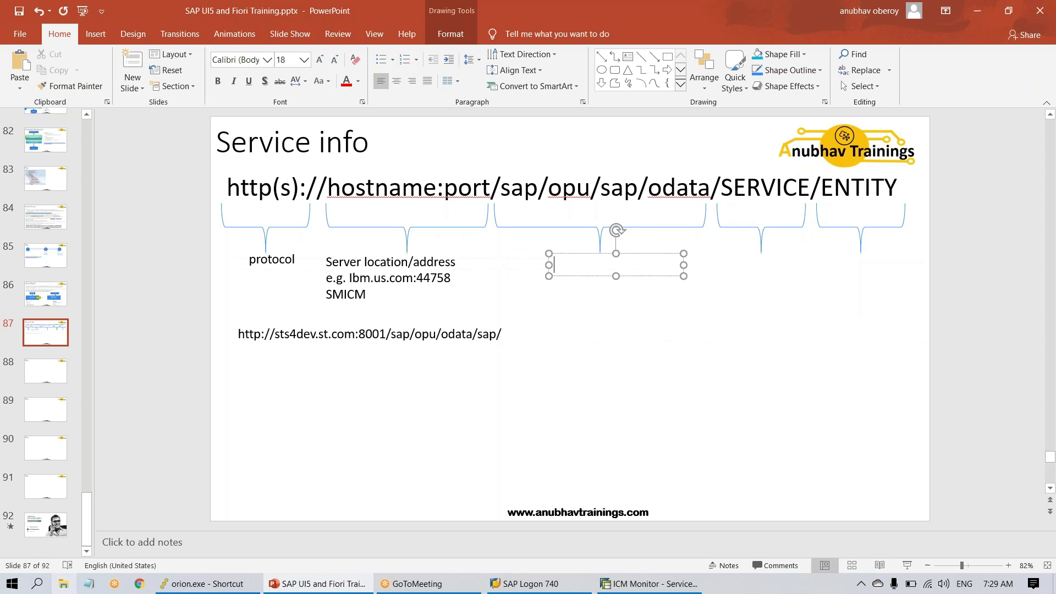
pyautogui.write('Path prefix')
# - Change the template URL path to /sap/opu/odata/NS/SERVICE/ENTITY
pyautogui.doubleClick(620, 190)
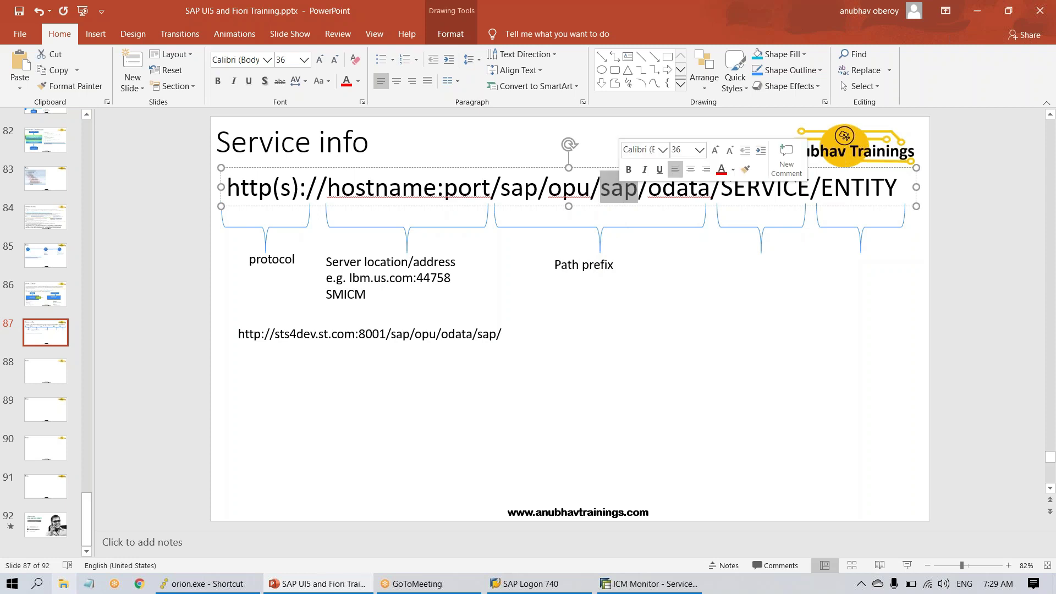
pyautogui.write('odata')
pyautogui.press('Right')
pyautogui.press('Delete')
pyautogui.press('Delete')
pyautogui.press('Delete')
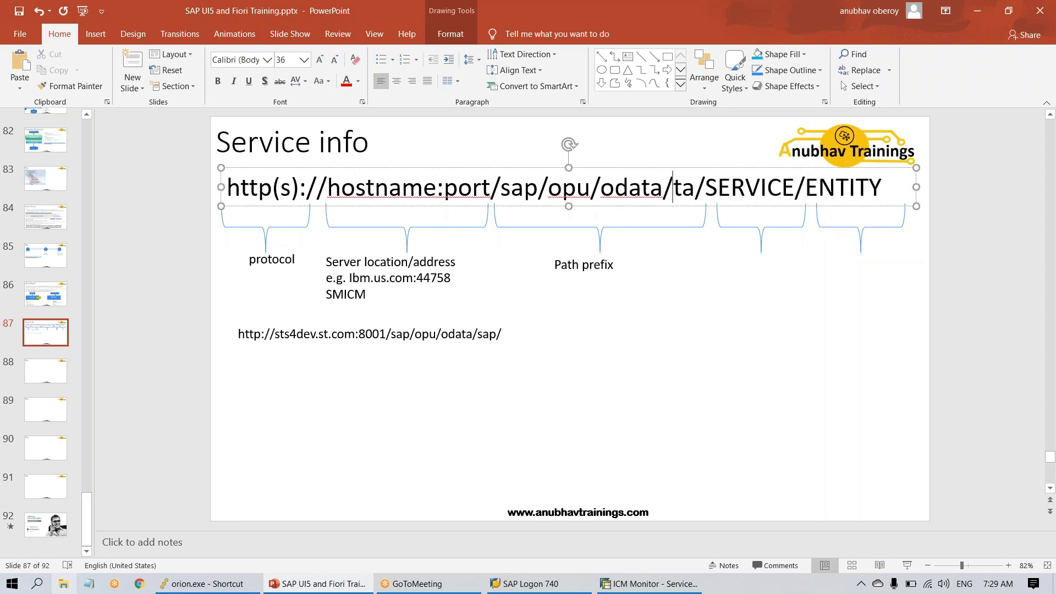
pyautogui.press('Delete')
pyautogui.press('Delete')
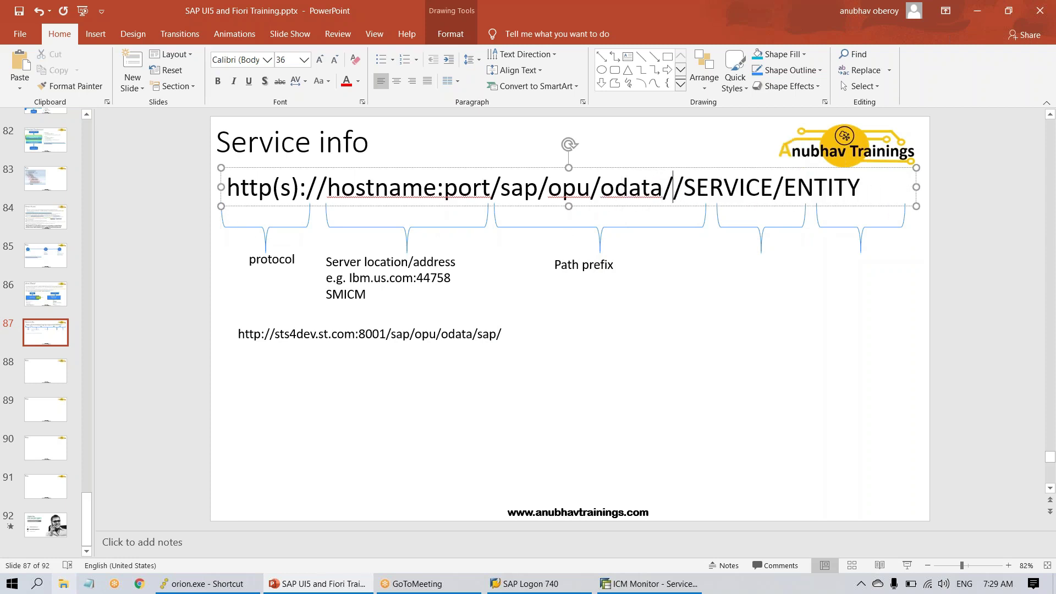
pyautogui.write('NS')
# - Narrow the Path prefix brace to end at odata and add a small brace under NS
pyautogui.click(705, 227)
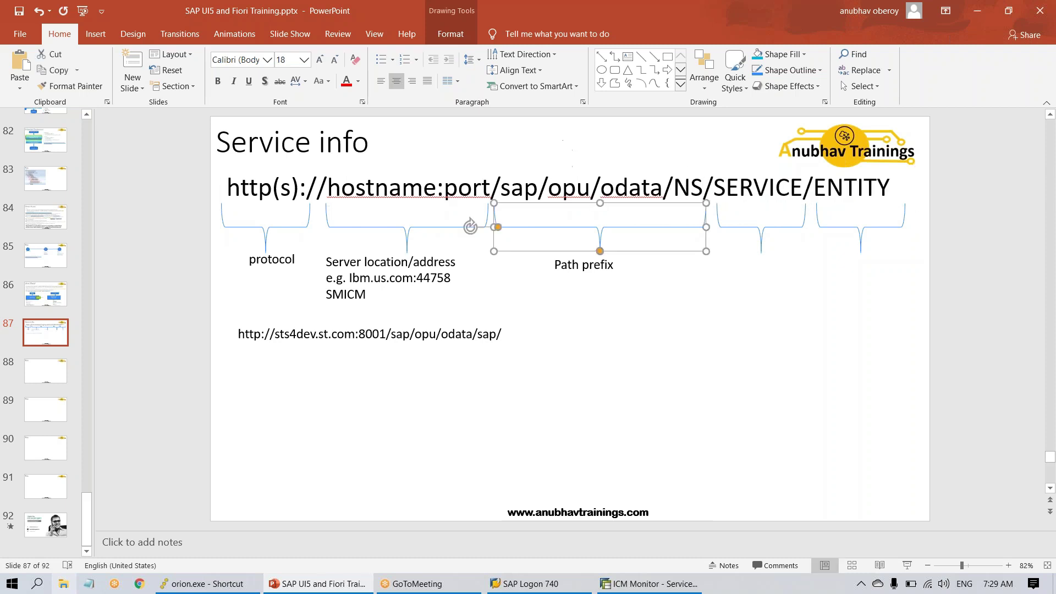
pyautogui.moveTo(706, 226); pyautogui.dragTo(665, 225)
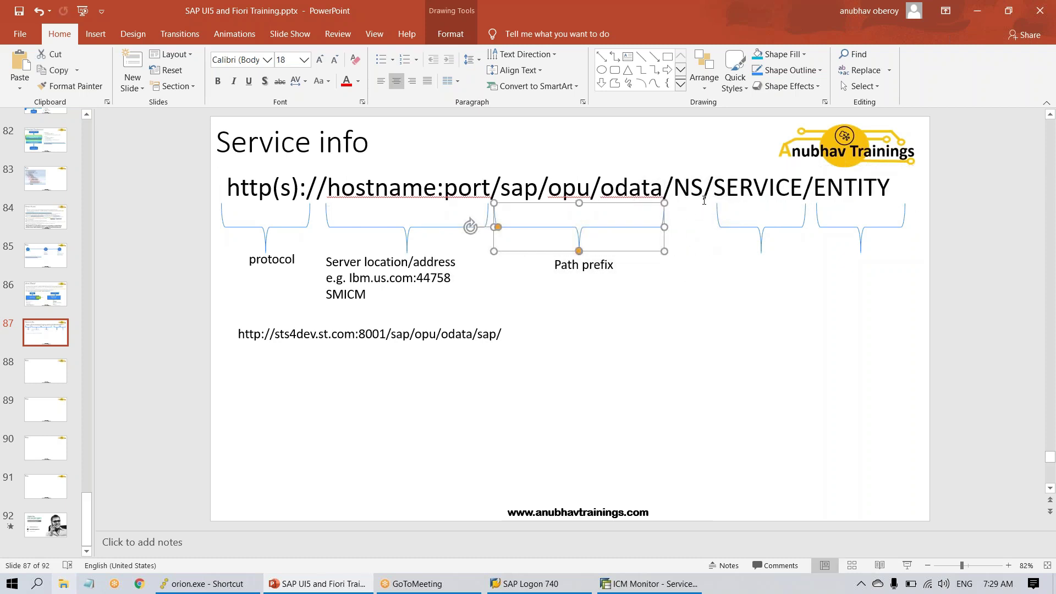
pyautogui.click(666, 83)
pyautogui.moveTo(699, 302)
pyautogui.mouseDown()
pyautogui.moveTo(757, 339)
pyautogui.moveTo(744, 340)
pyautogui.mouseUp()
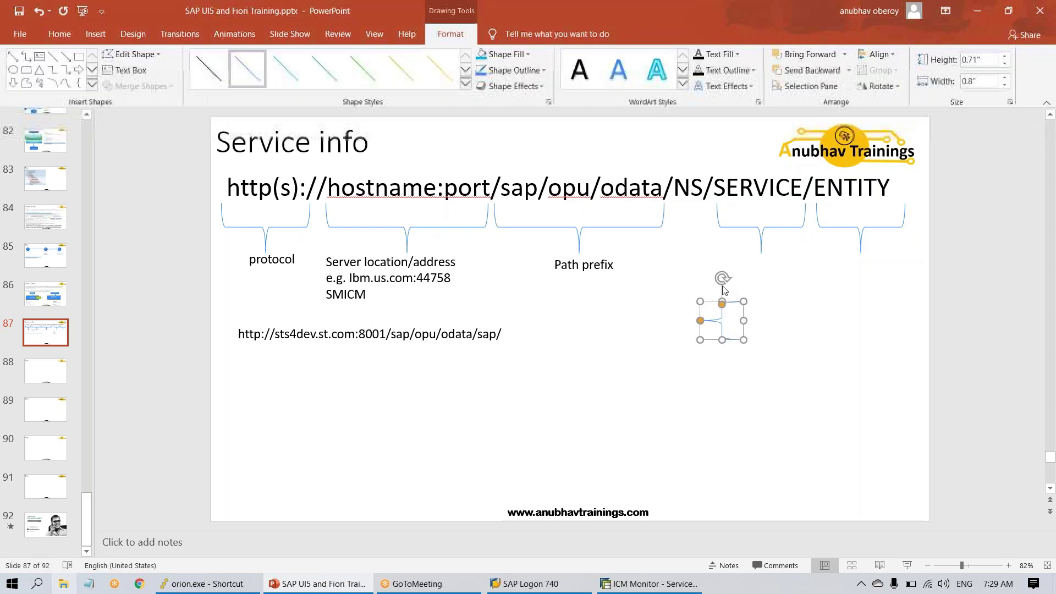
pyautogui.moveTo(722, 286)
pyautogui.mouseDown()
pyautogui.moveTo(771, 325)
pyautogui.moveTo(700, 341)
pyautogui.moveTo(711, 248)
pyautogui.mouseUp()
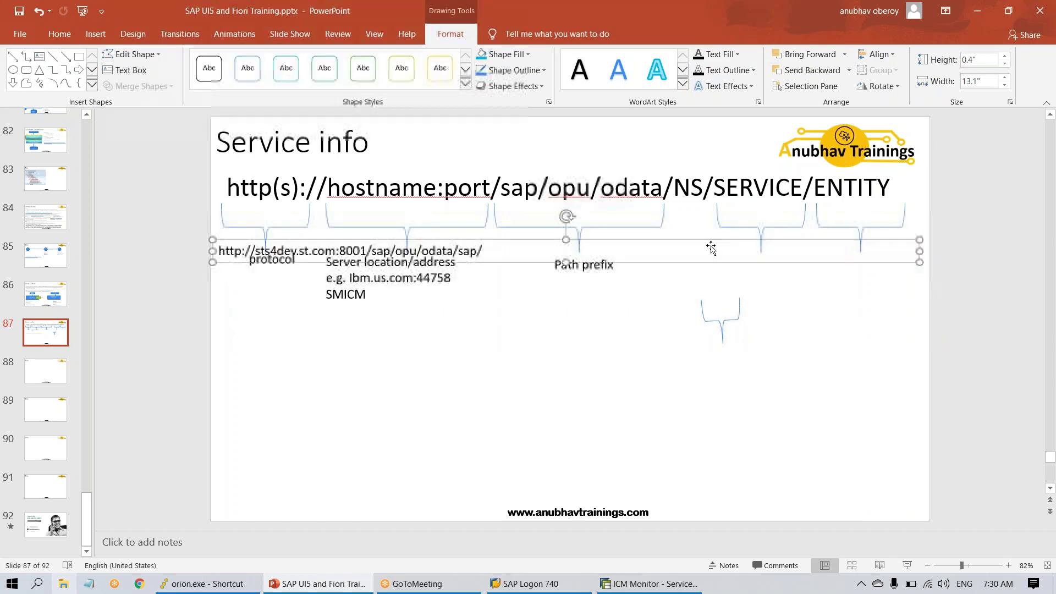
pyautogui.hotkey('ctrl', 'z')
pyautogui.click(732, 315)
pyautogui.moveTo(735, 316); pyautogui.dragTo(705, 238)
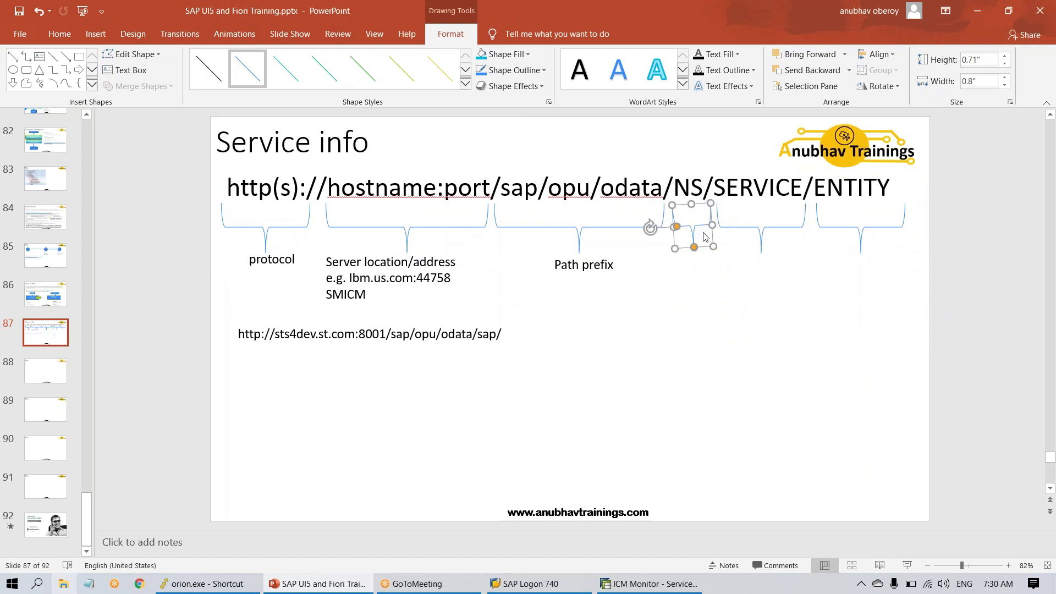
pyautogui.click(747, 303)
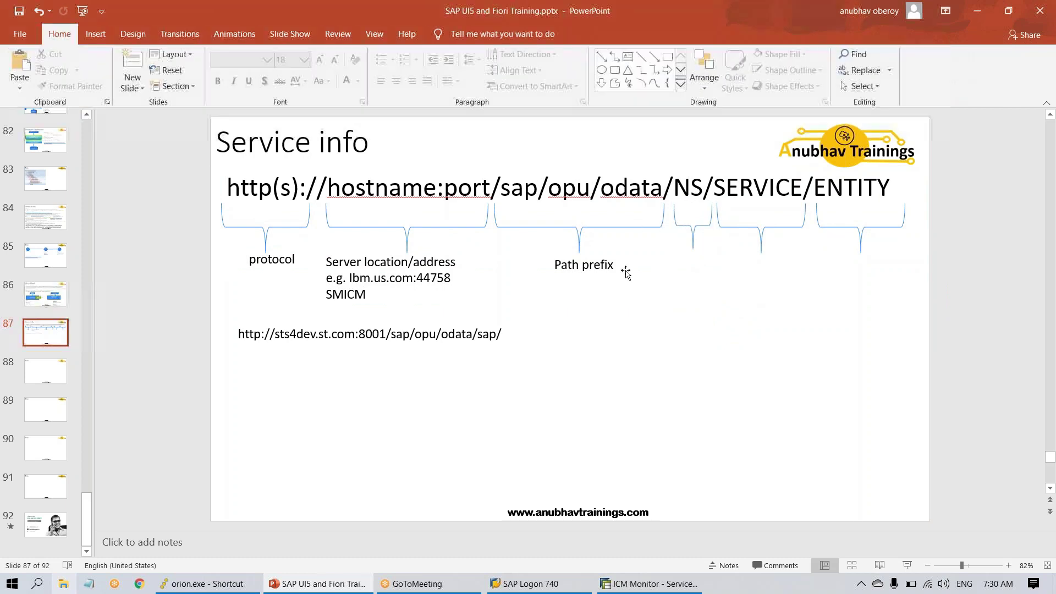
pyautogui.click(626, 272)
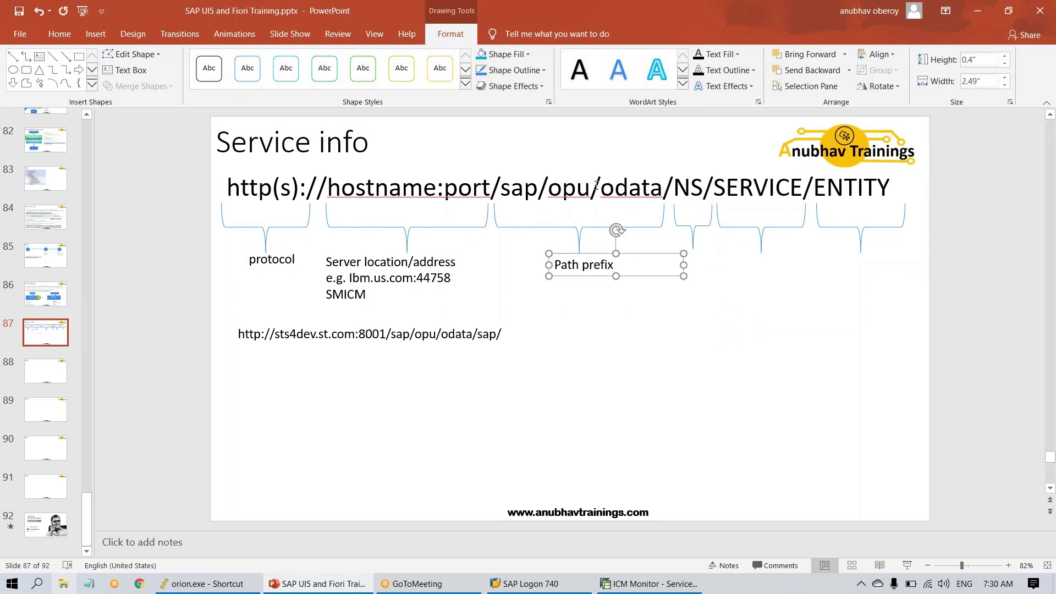
# - Duplicate the Path prefix label under the NS brace and relabel it 'Reg.info'
pyautogui.hotkey('ctrl', 'c')
pyautogui.hotkey('ctrl', 'v')
pyautogui.moveTo(675, 283); pyautogui.dragTo(755, 278)
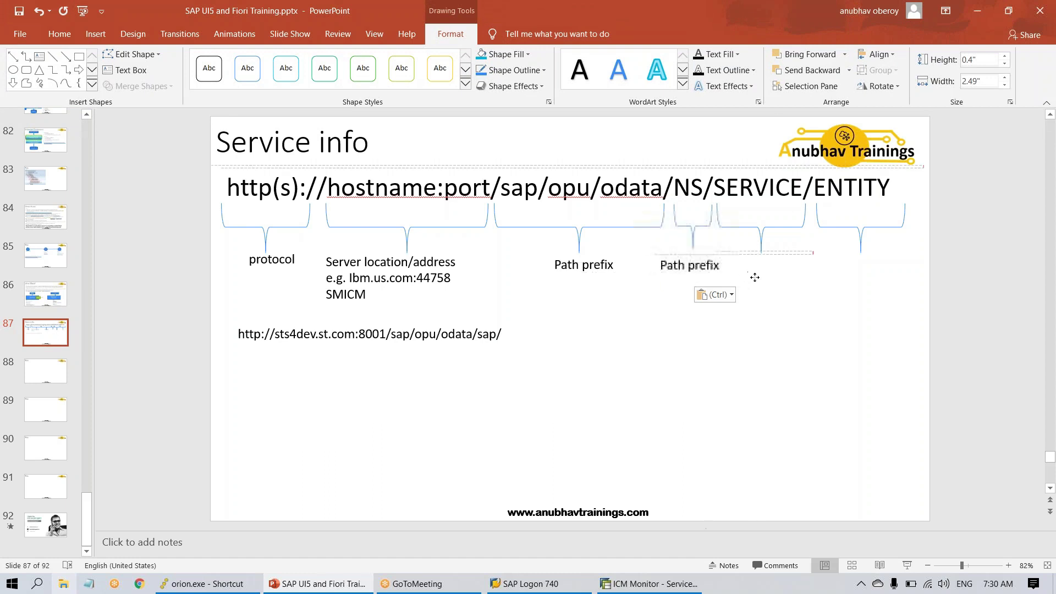
pyautogui.click(726, 277)
pyautogui.hotkey('ctrl', 'a')
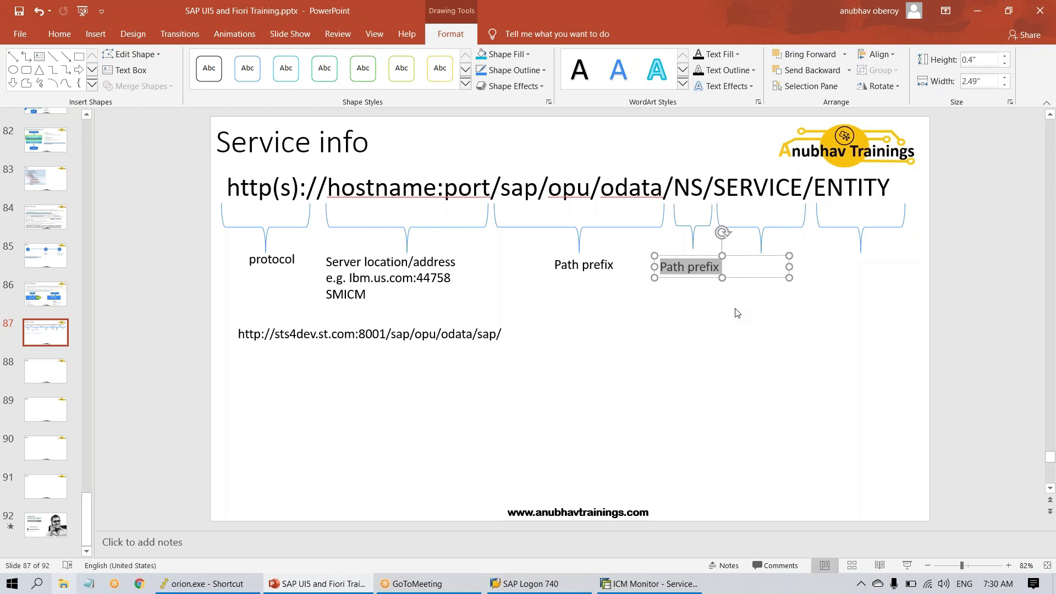
pyautogui.write('Regi')
pyautogui.press('BackSpace')
pyautogui.write('.')
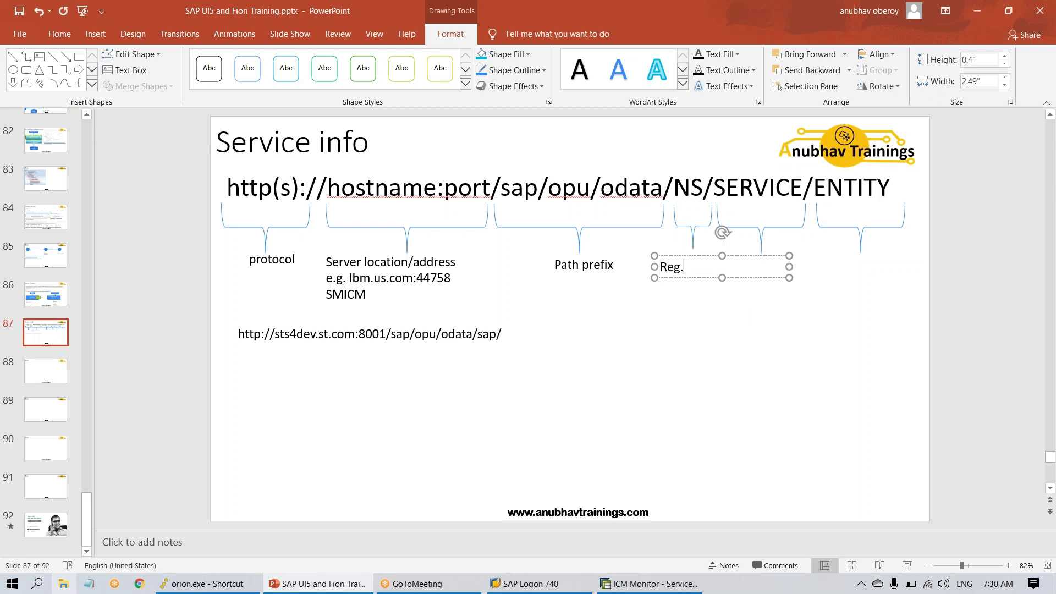
pyautogui.write('info')
pyautogui.press('Escape')
# - Add a copy reading 'Service name', centred under the SERVICE brace
pyautogui.hotkey('ctrl', 'c')
pyautogui.hotkey('ctrl', 'v')
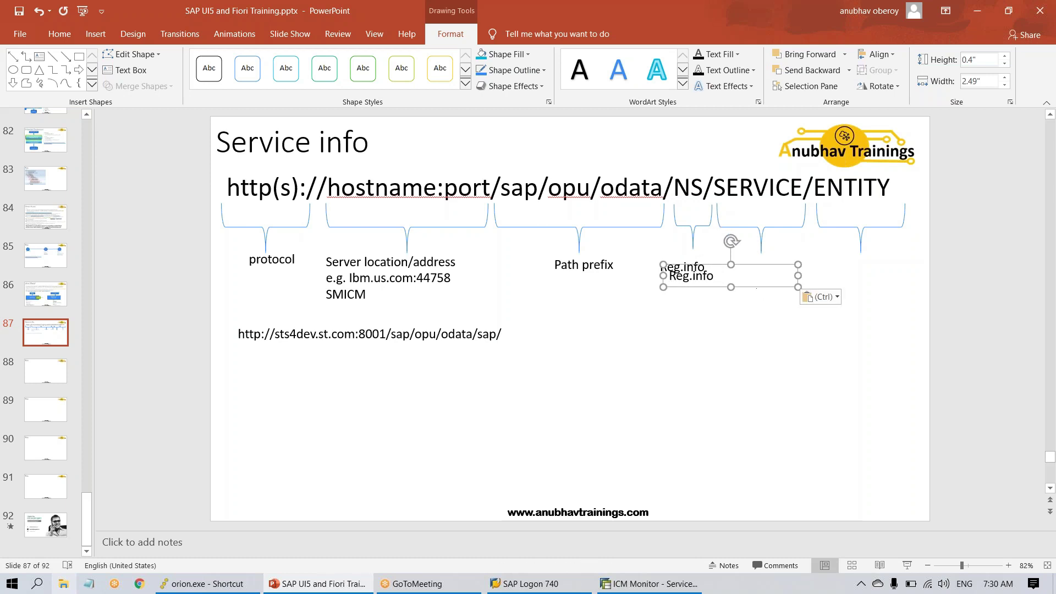
pyautogui.moveTo(772, 286); pyautogui.dragTo(842, 276)
pyautogui.click(769, 272)
pyautogui.doubleClick(769, 272)
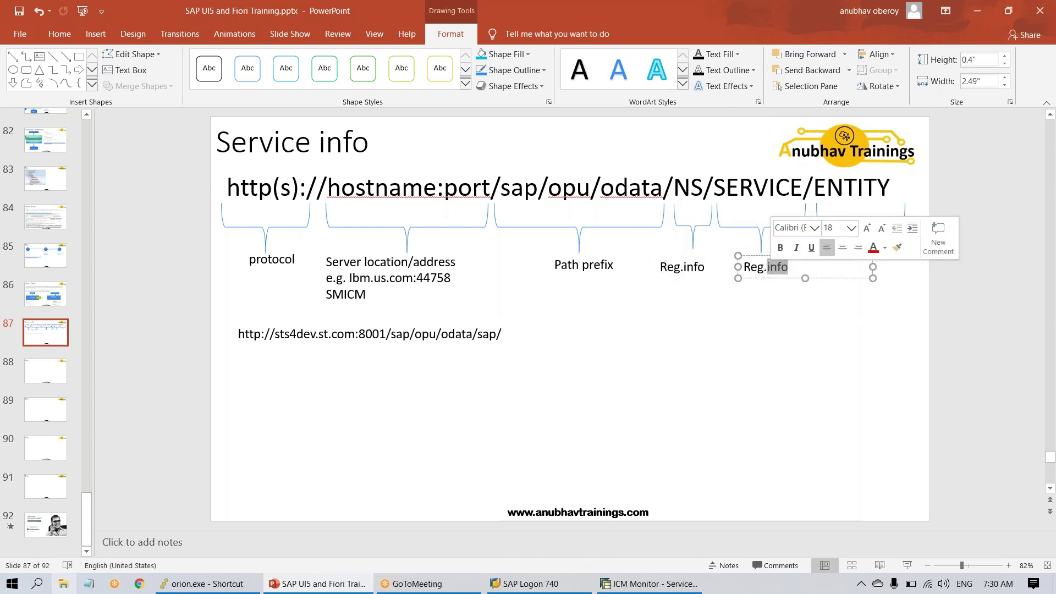
pyautogui.tripleClick(769, 273)
pyautogui.write('Ser')
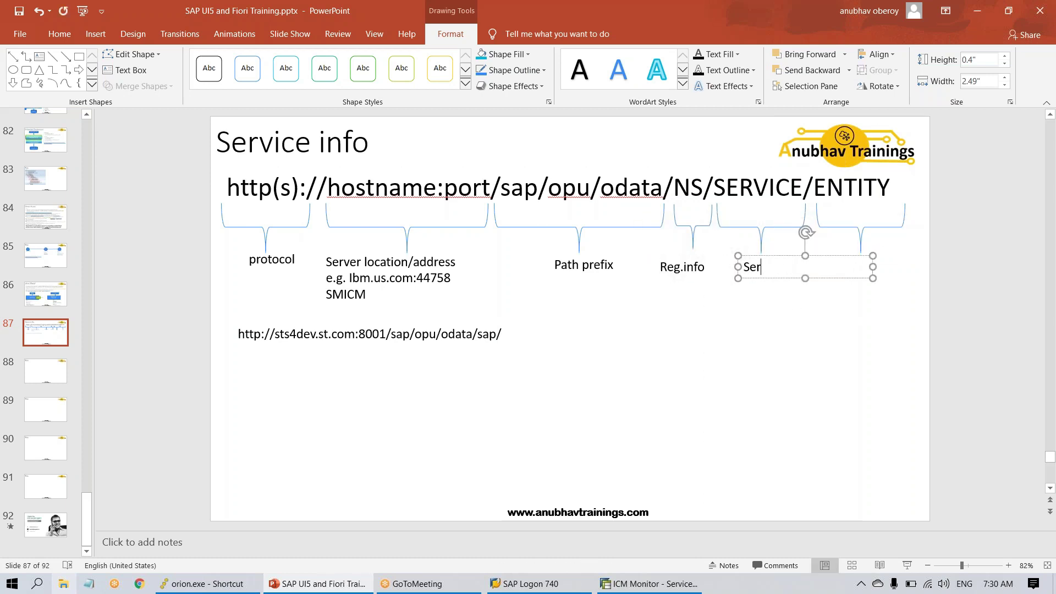
pyautogui.write('vice name')
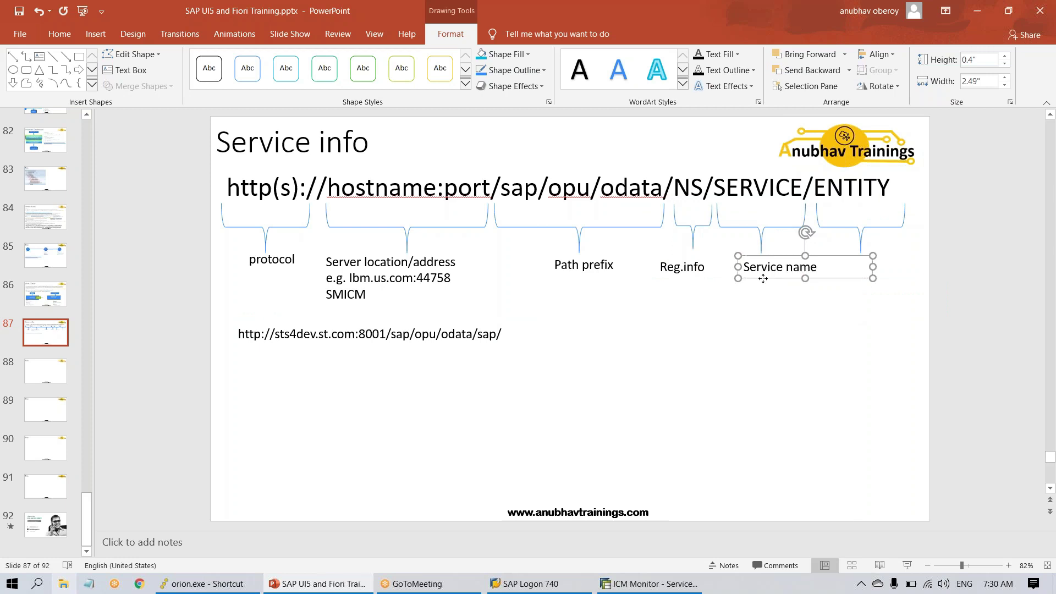
pyautogui.moveTo(765, 278); pyautogui.dragTo(906, 280)
# - Add an 'entityset' label positioned under the ENTITY brace
pyautogui.hotkey('ctrl', 'c')
pyautogui.hotkey('ctrl', 'v')
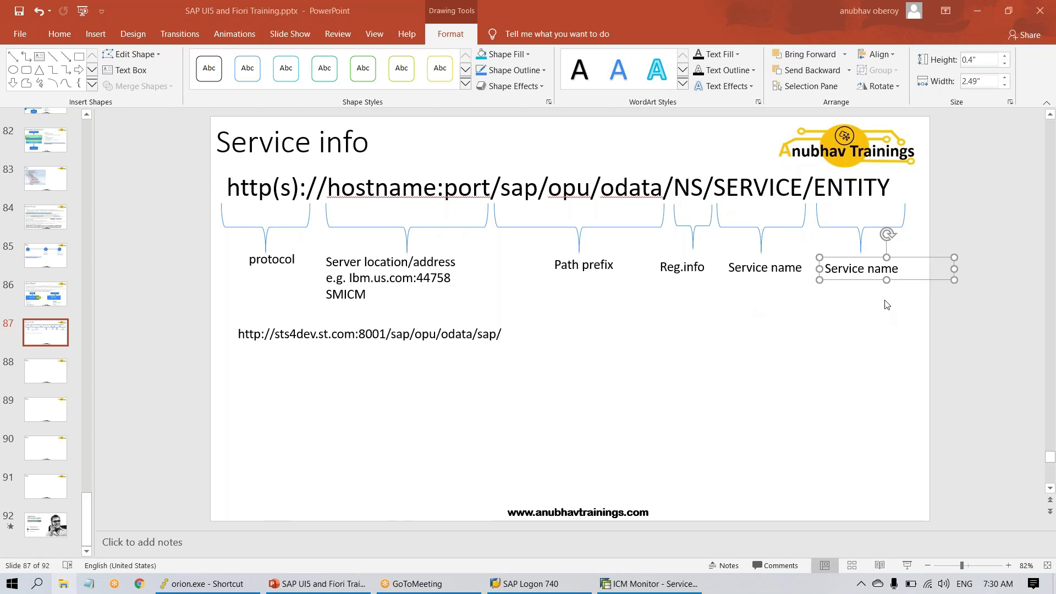
pyautogui.tripleClick(871, 269)
pyautogui.write('entit')
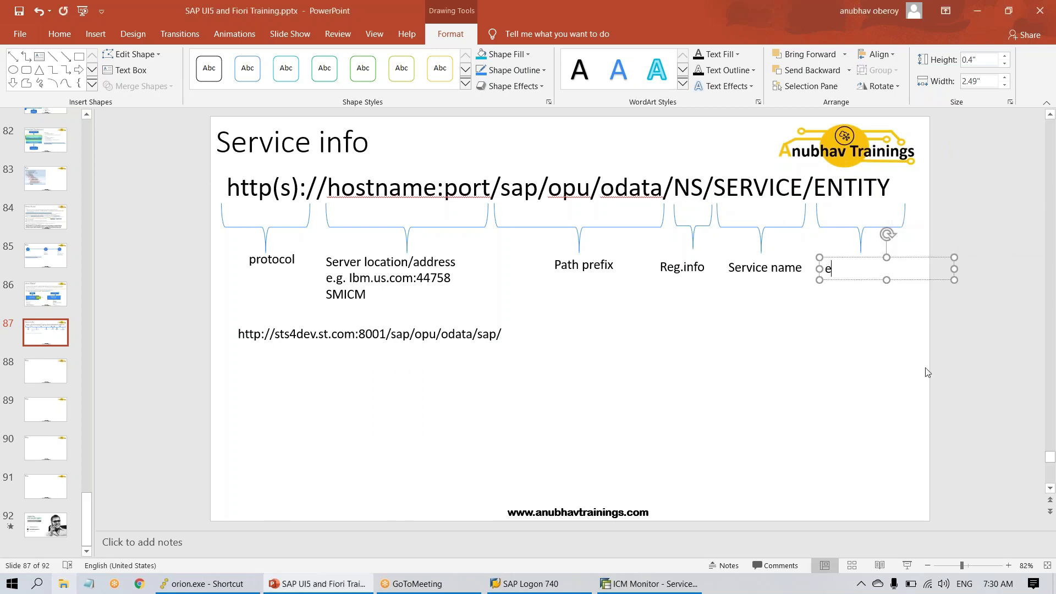
pyautogui.write('yset')
pyautogui.click(880, 292)
pyautogui.moveTo(878, 281); pyautogui.dragTo(886, 280)
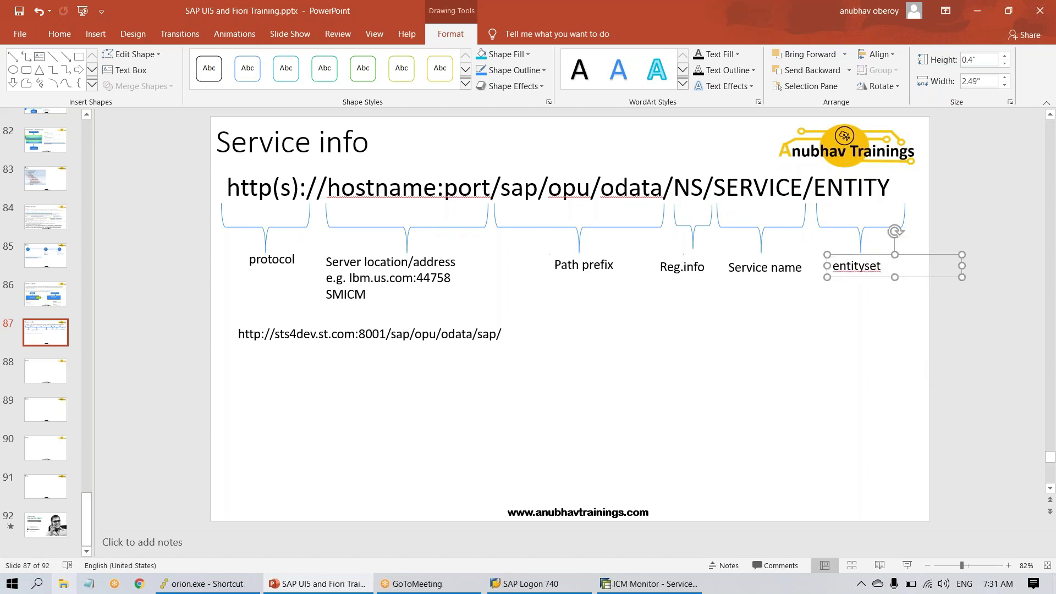
pyautogui.click(844, 346)
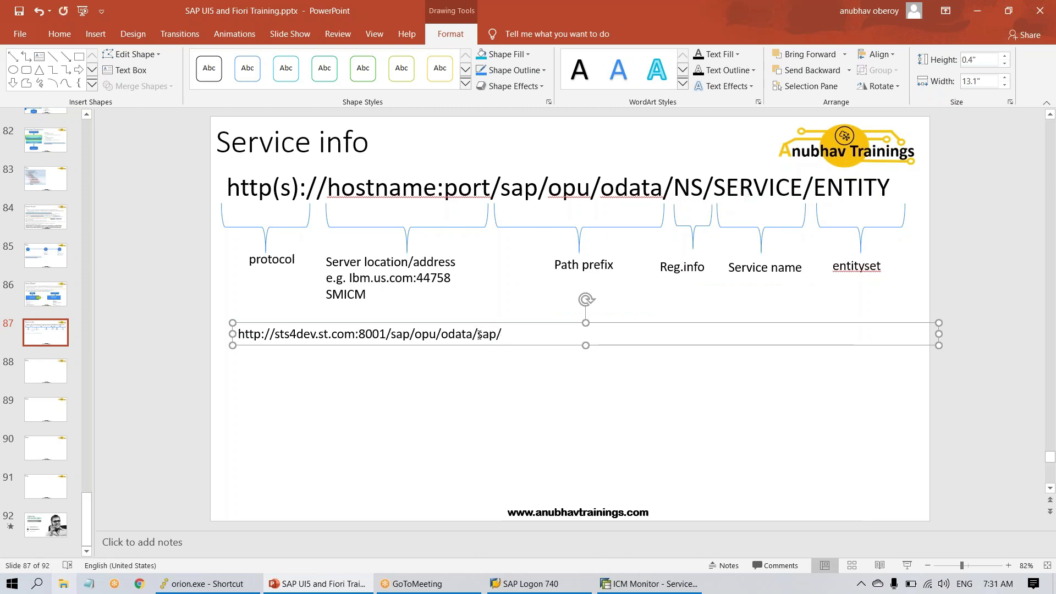
# - Append SERV_SRV and /E after sap/ so the example URL becomes a hyperlink
pyautogui.moveTo(479, 334); pyautogui.dragTo(498, 334)
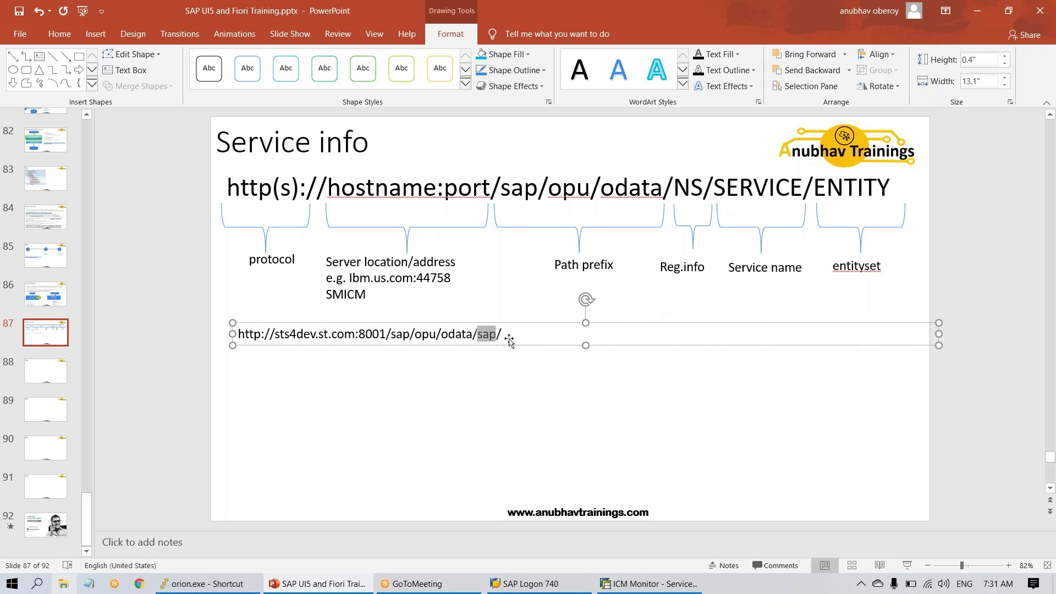
pyautogui.press('Right')
pyautogui.write('SE')
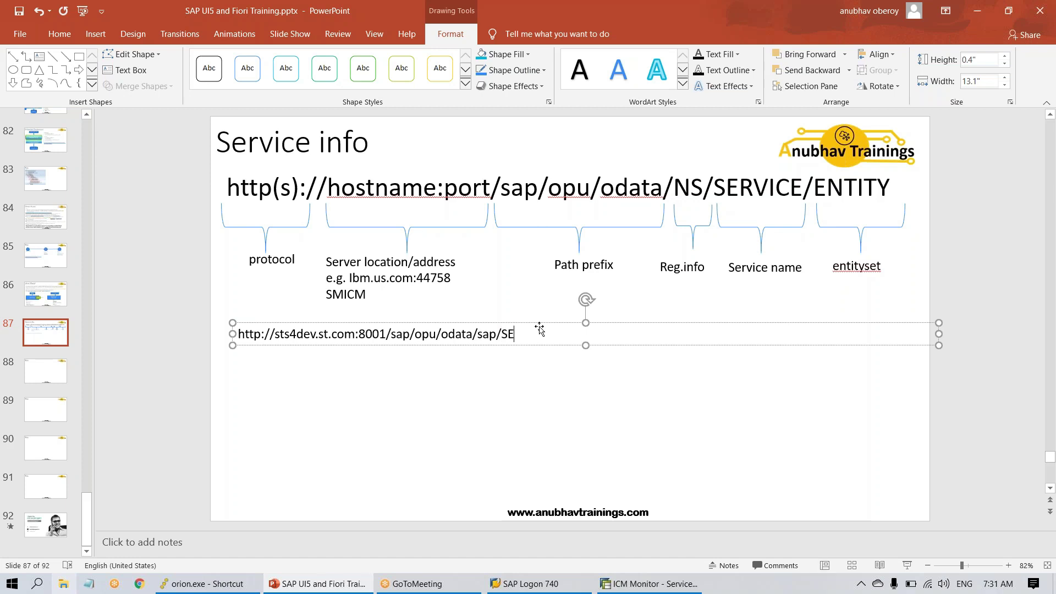
pyautogui.write('RV_SRV')
pyautogui.hotkey('shift', 'Left')
pyautogui.hotkey('shift', 'Left')
pyautogui.hotkey('shift', 'Left')
pyautogui.hotkey('shift', 'Left')
pyautogui.hotkey('shift', 'Left')
pyautogui.hotkey('shift', 'Right')
pyautogui.press('Right')
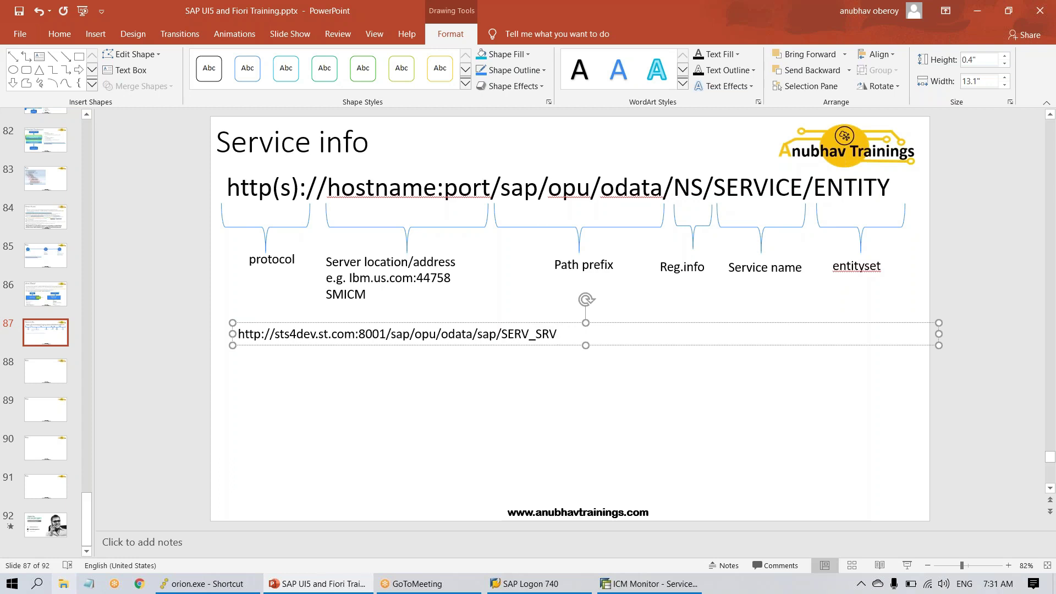
pyautogui.write('/ES')
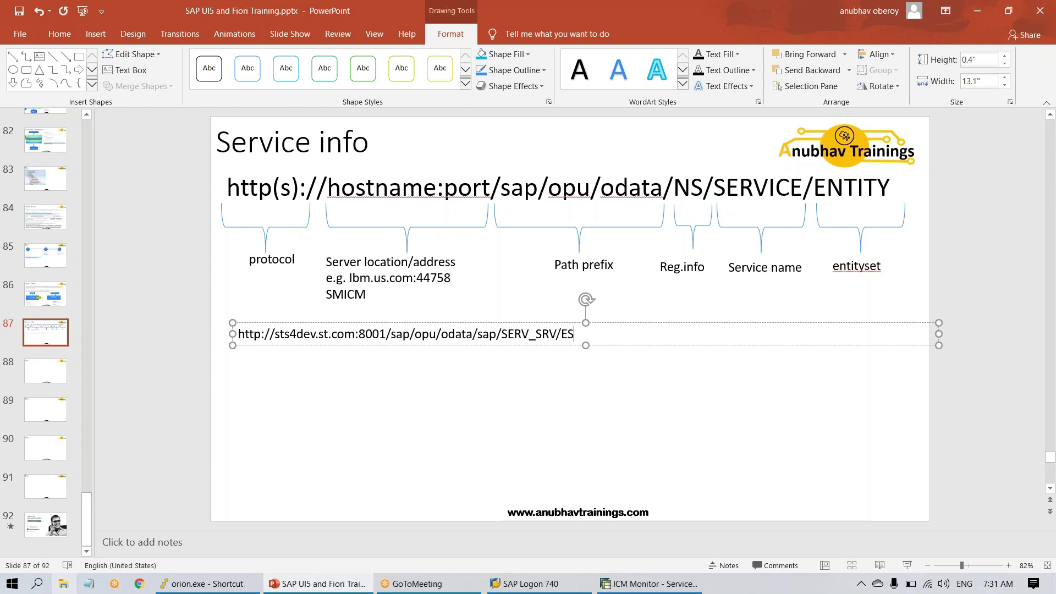
pyautogui.press('Return')
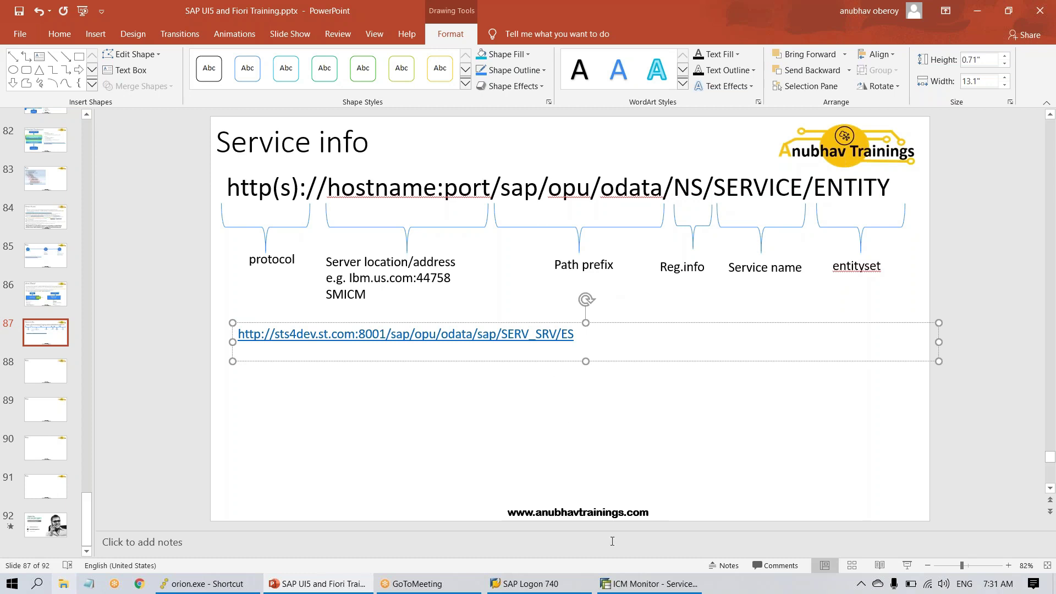
# - Back out of the ICM Monitor to SAP Easy Access, then add an empty line under the slide's URL
pyautogui.click(649, 584)
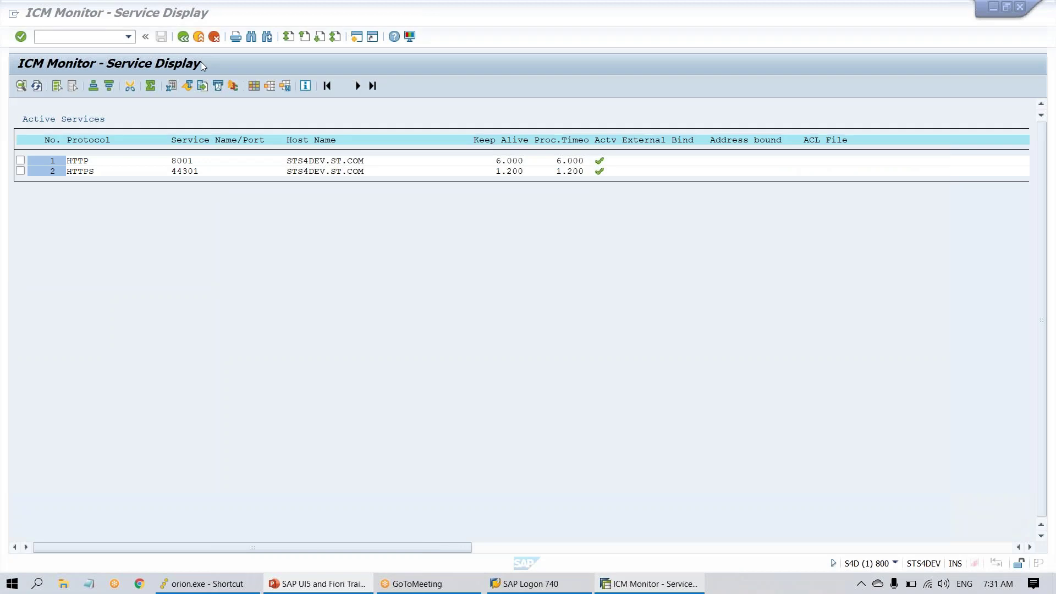
pyautogui.click(183, 38)
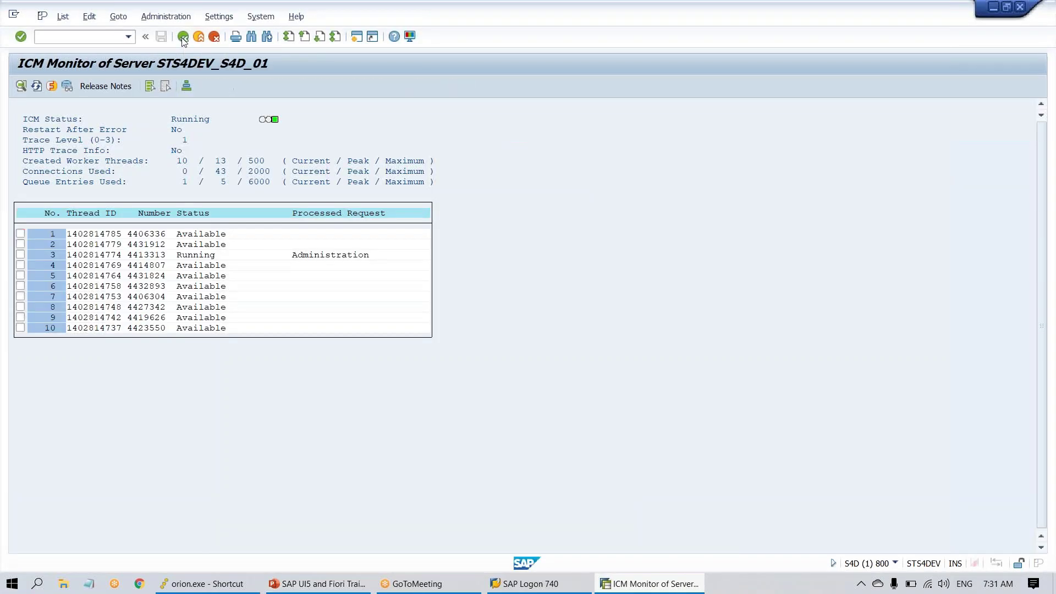
pyautogui.click(183, 38)
pyautogui.click(183, 37)
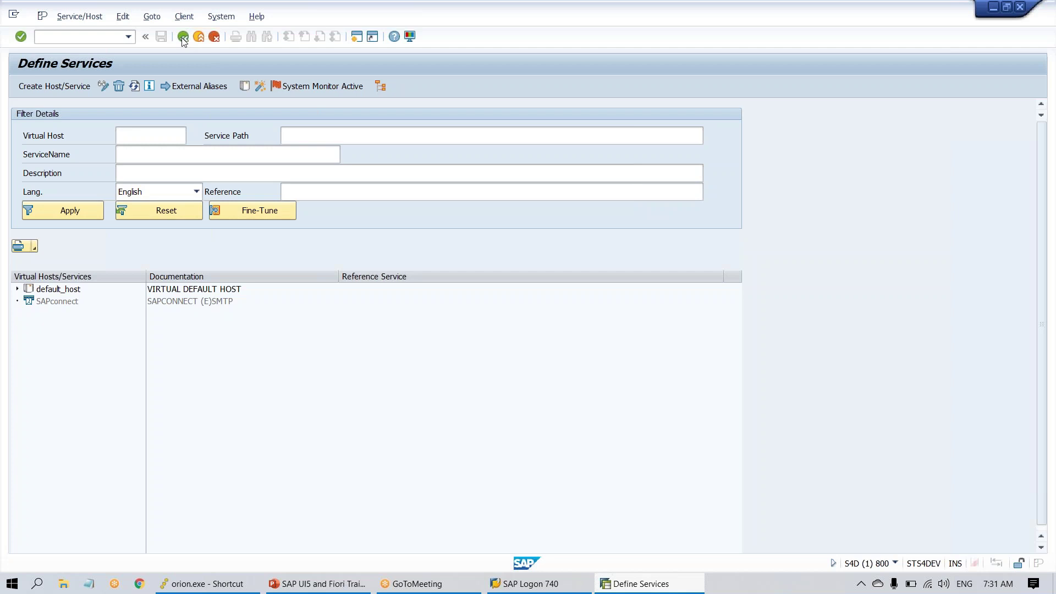
pyautogui.click(183, 38)
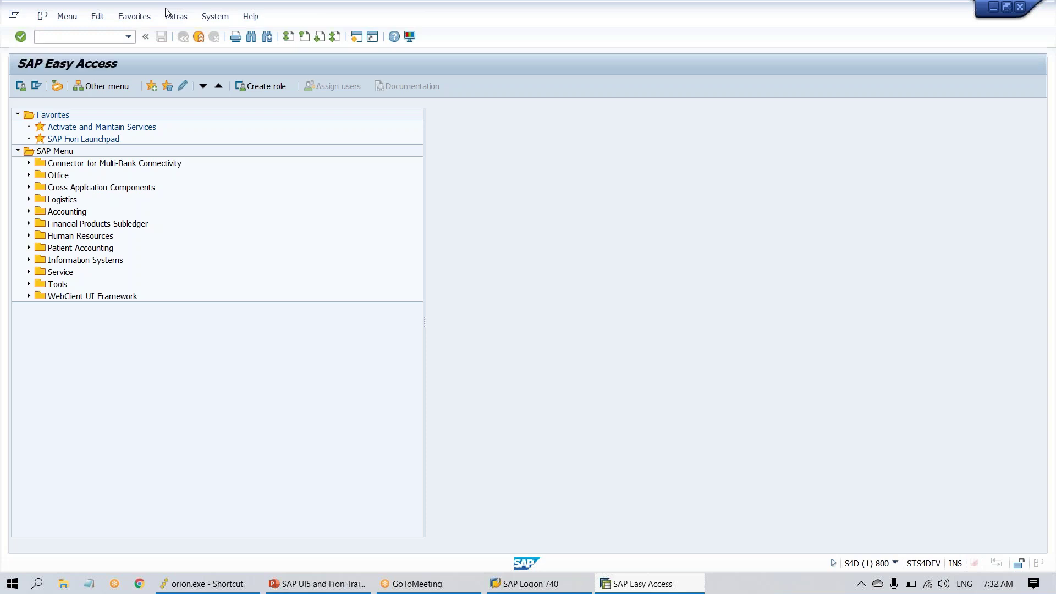
pyautogui.hotkey('alt', 'Tab')
pyautogui.press('Return')
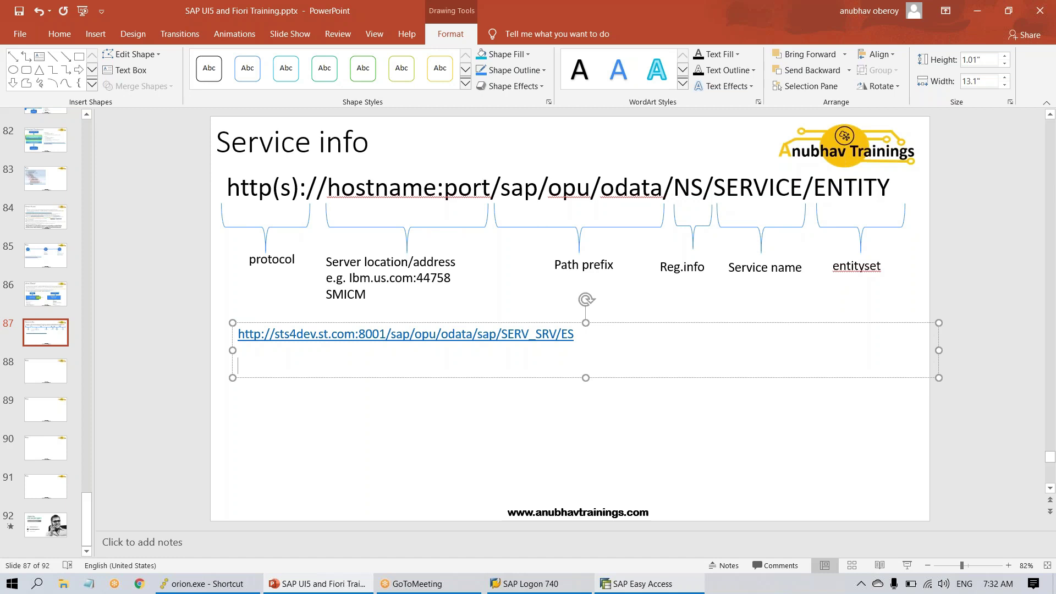
# - Add the note 'SEGW - Service gateway builder - used by developers to create an odata service'
pyautogui.write('SEGW - Service g')
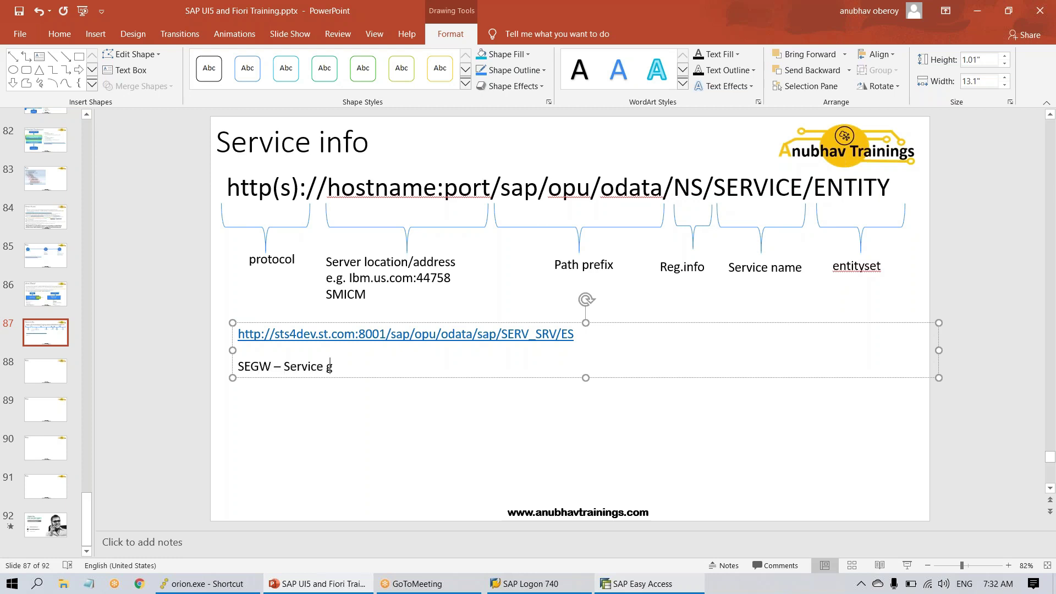
pyautogui.write('ateway builder - used')
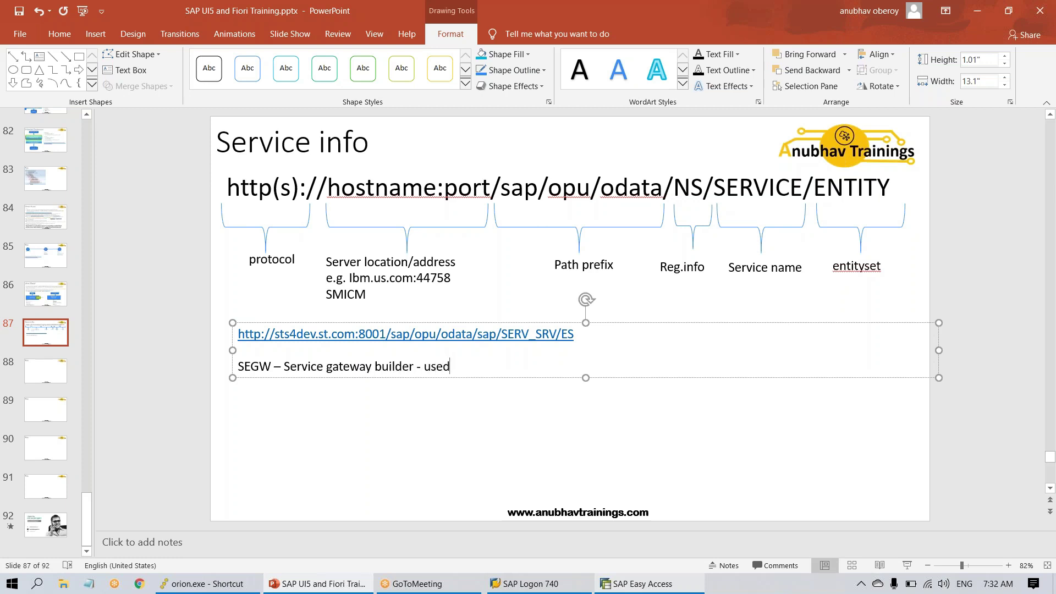
pyautogui.write(' by developer')
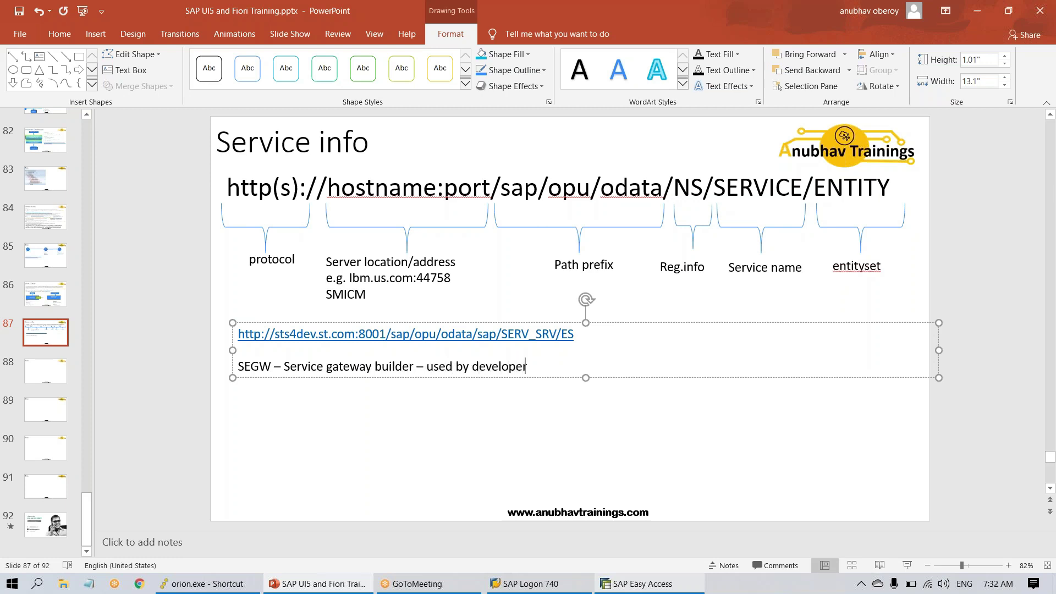
pyautogui.write('s to create an odata serivce')
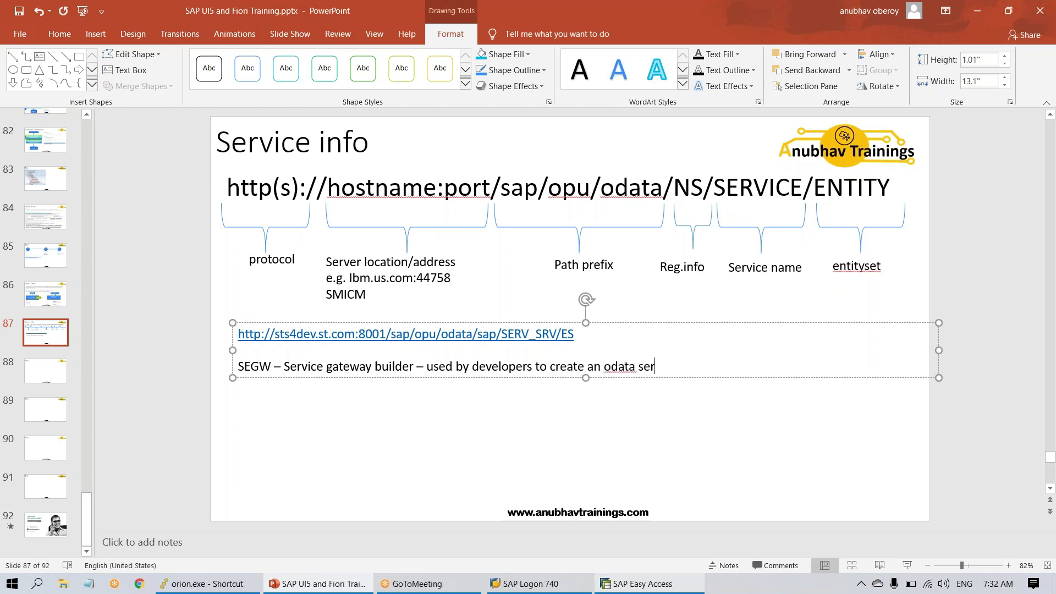
pyautogui.press('BackSpace')
pyautogui.press('BackSpace')
pyautogui.press('BackSpace')
pyautogui.press('BackSpace')
pyautogui.write('vice')
pyautogui.press('Return')
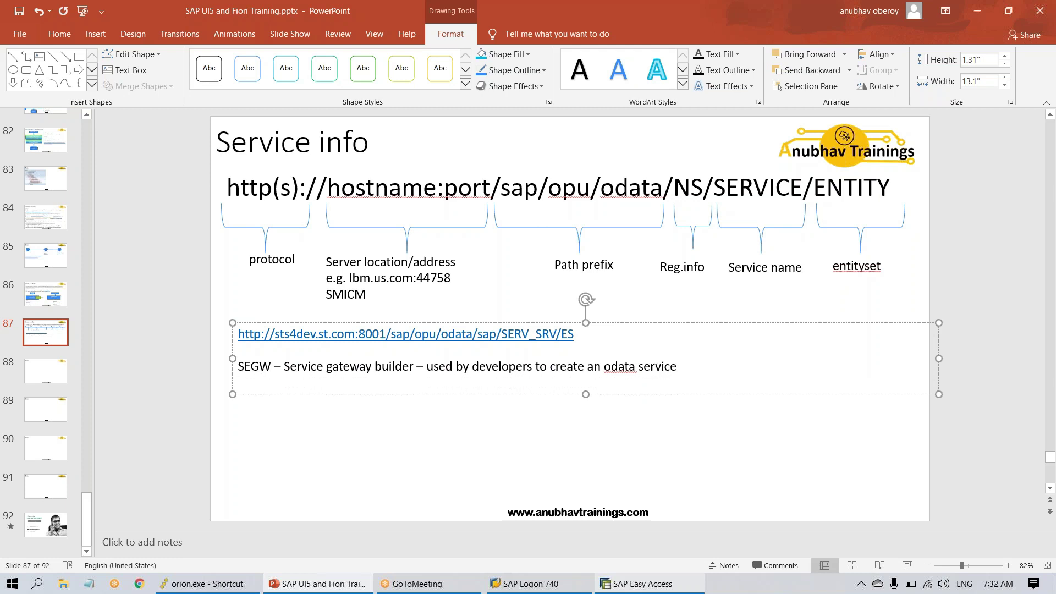
# - Add the line '/IWFND/MAINT_SERVICE - maintain service - check services and register new services'
pyautogui.write('/IWFND/MAINT_SERV')
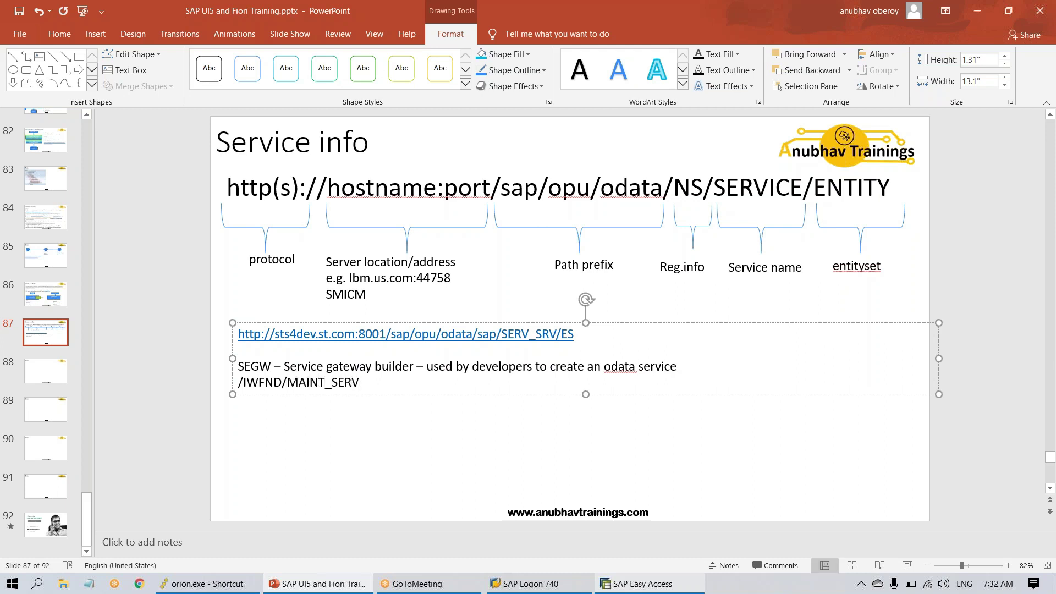
pyautogui.write('ICE - maintain ser')
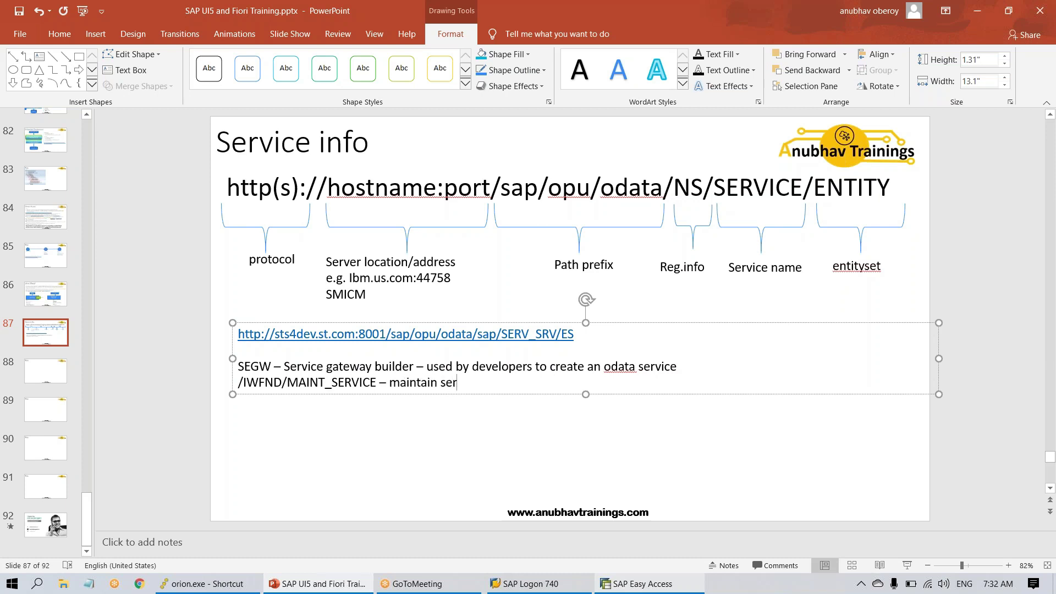
pyautogui.write('vice - check services and ')
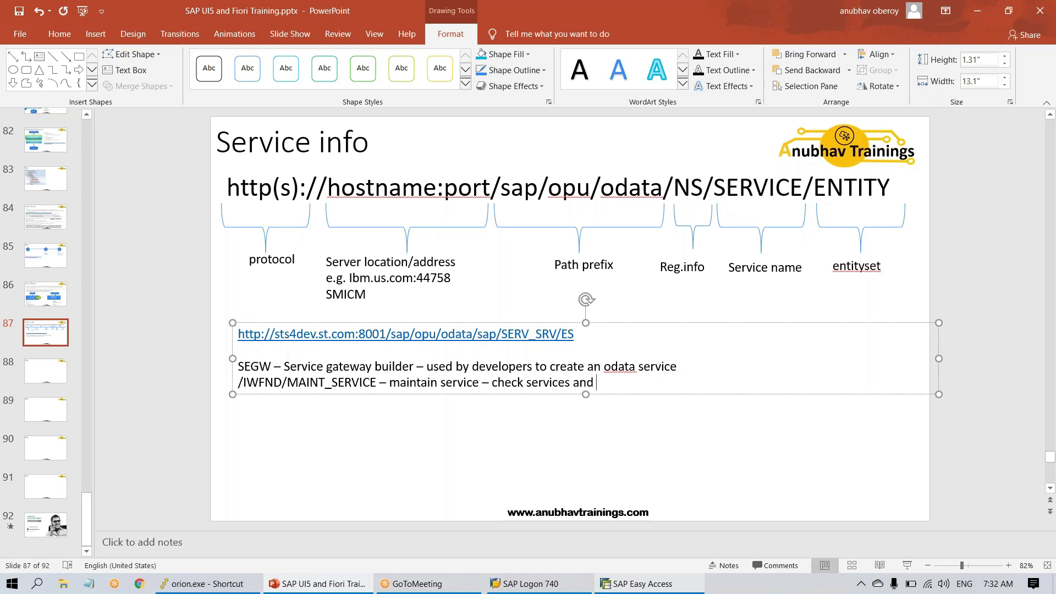
pyautogui.write('register new serviec')
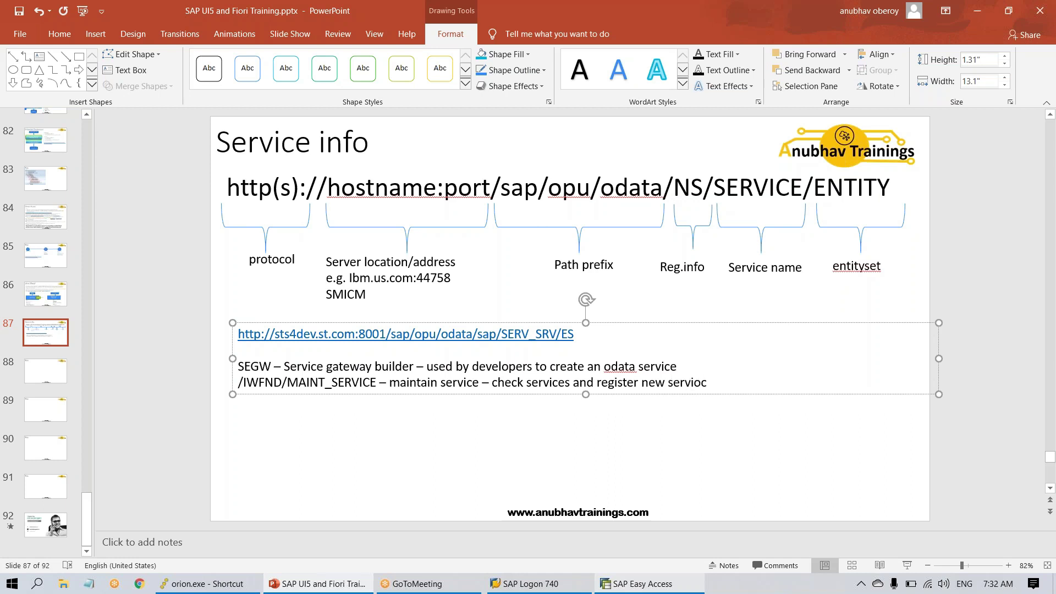
pyautogui.press('BackSpace')
pyautogui.press('BackSpace')
pyautogui.write('ces')
# - Prefix MAINT_SERVICE with /n and add '/n/IWFND/ERROR_LOG - check and troubleshoot services'
pyautogui.hotkey('shift', 'Right')
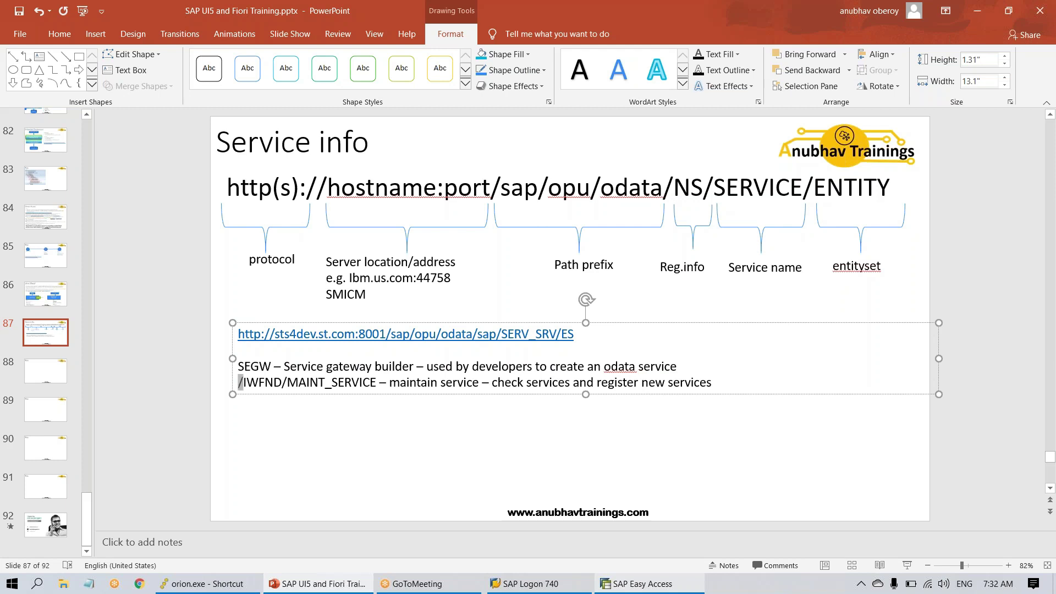
pyautogui.write('/n')
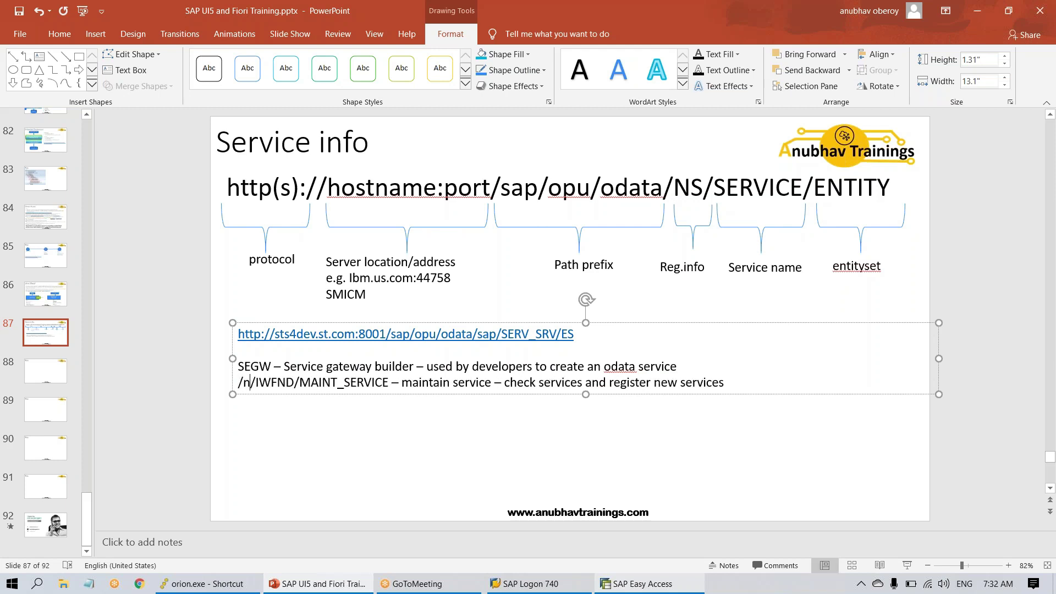
pyautogui.click(725, 382)
pyautogui.press('Return')
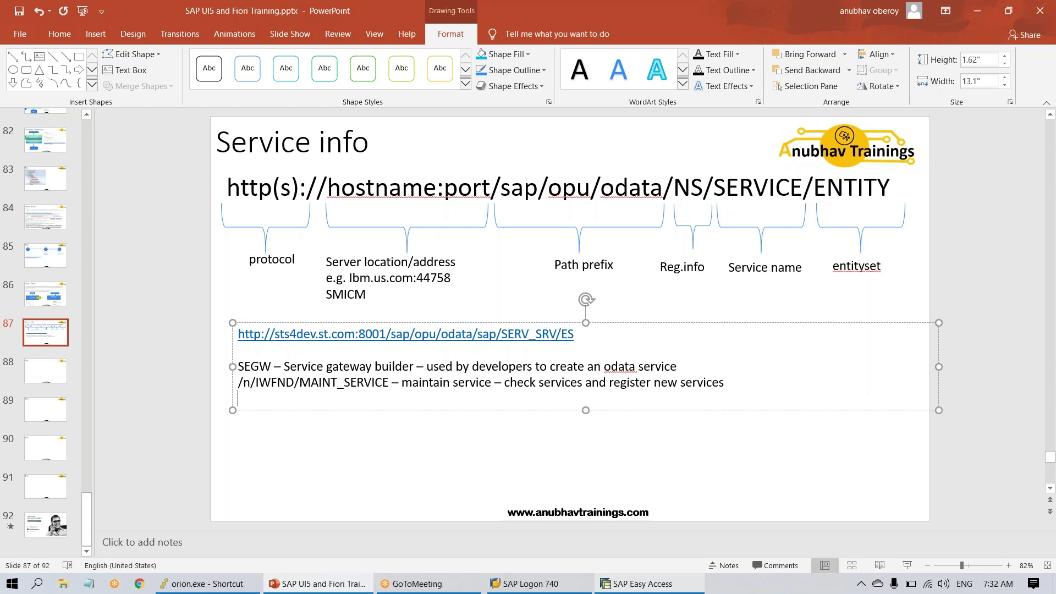
pyautogui.write('/')
pyautogui.write('n/IWF')
pyautogui.write('ND/ER')
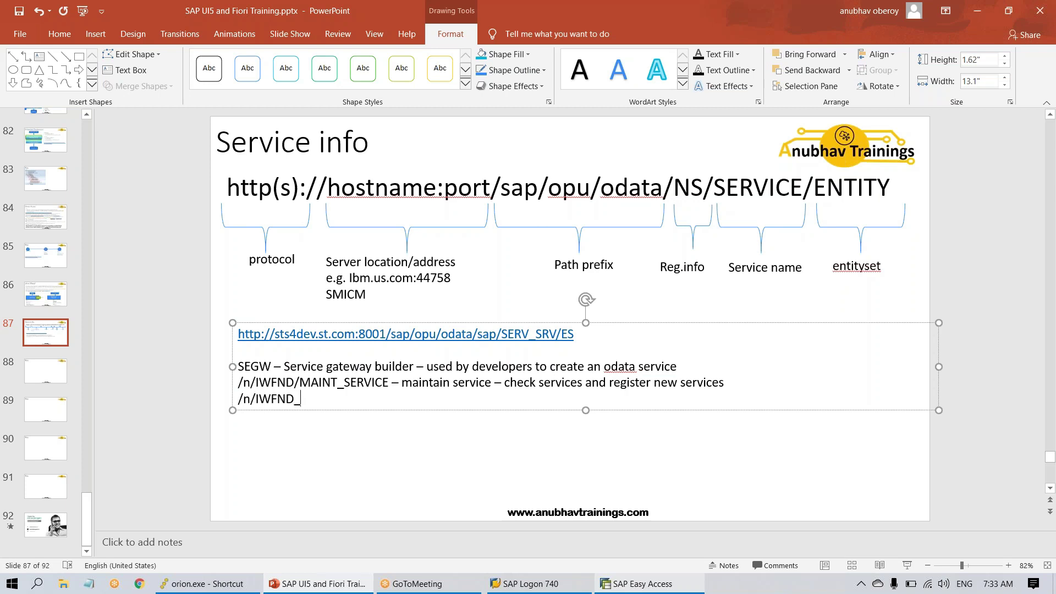
pyautogui.write('ROR_LOGH')
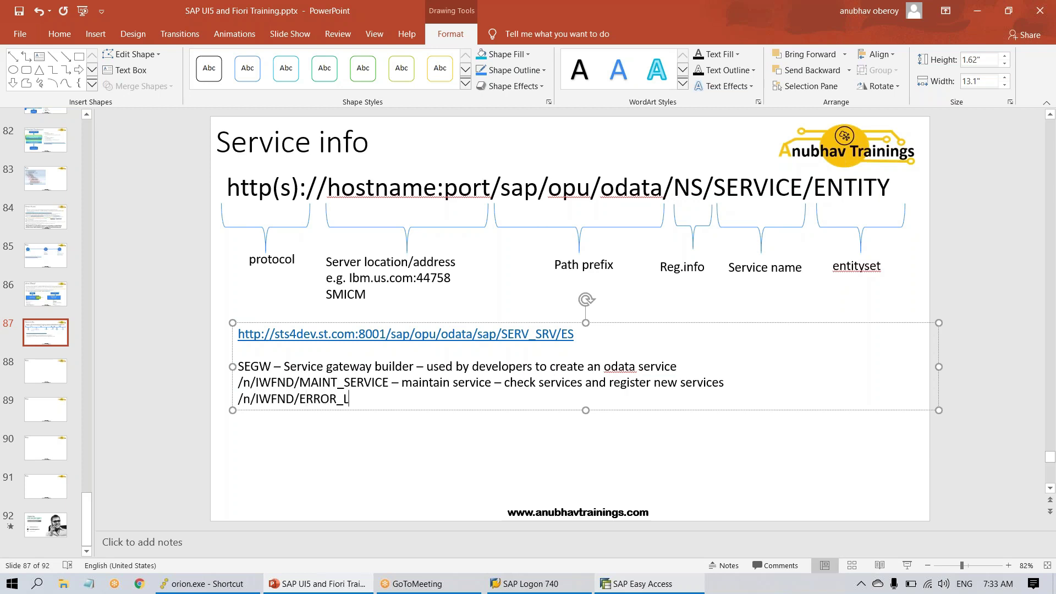
pyautogui.press('BackSpace')
pyautogui.write('- xc')
pyautogui.press('BackSpace')
pyautogui.press('BackSpace')
pyautogui.write('check and troble she')
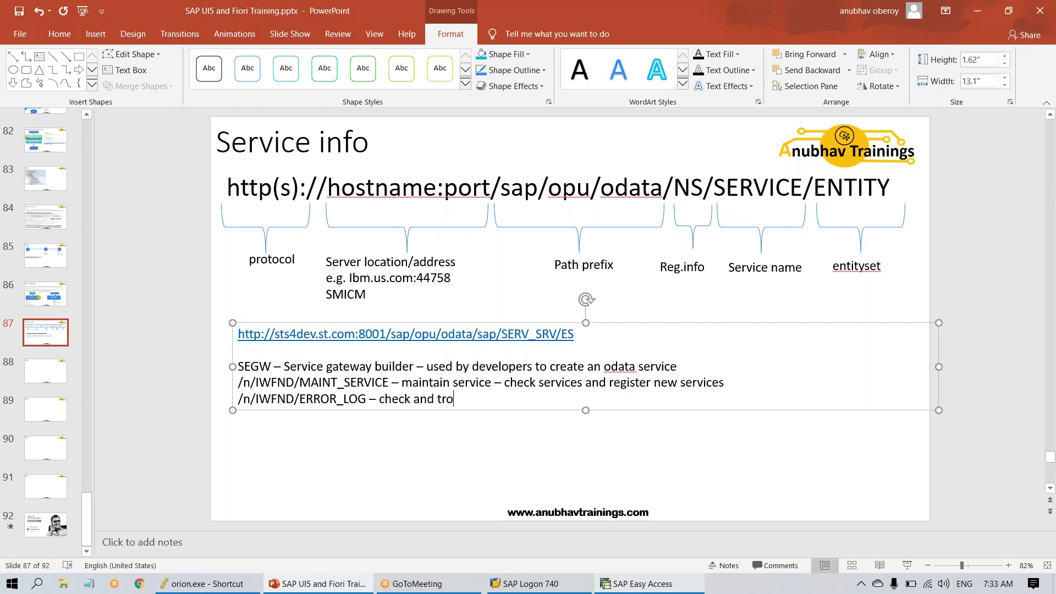
pyautogui.press('BackSpace')
pyautogui.press('BackSpace')
pyautogui.press('BackSpace')
pyautogui.press('BackSpace')
pyautogui.press('BackSpace')
pyautogui.press('BackSpace')
pyautogui.press('BackSpace')
pyautogui.press('BackSpace')
pyautogui.press('BackSpace')
pyautogui.write('roubleshoot servi')
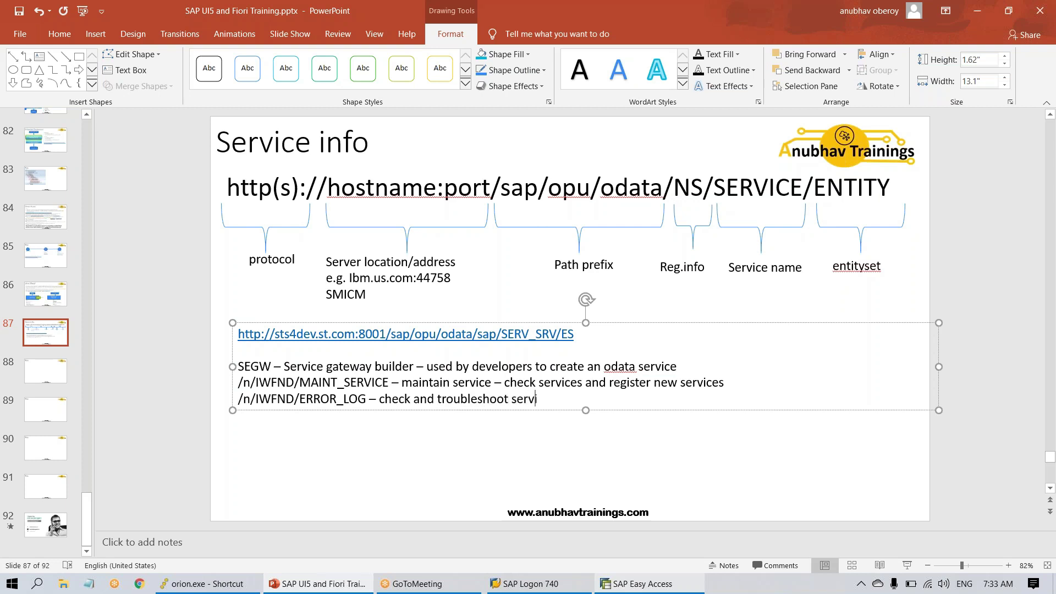
pyautogui.write('ces')
# - Add /iwfnd/maint_service to SAP Favorites and launch it to open Activate and Maintain Services
pyautogui.moveTo(389, 382); pyautogui.dragTo(240, 385)
pyautogui.click(649, 583)
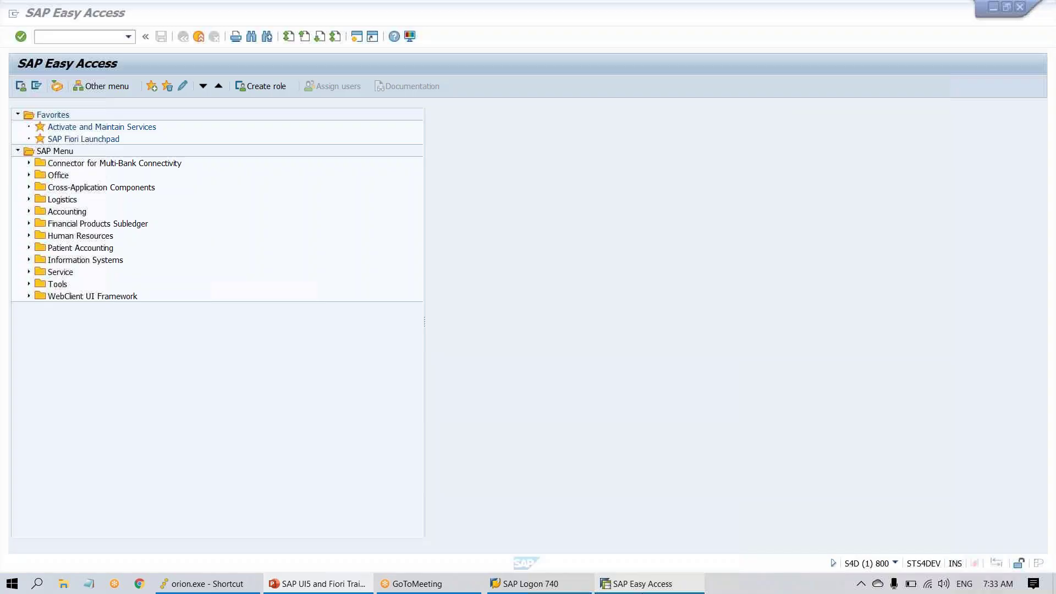
pyautogui.rightClick(56, 120)
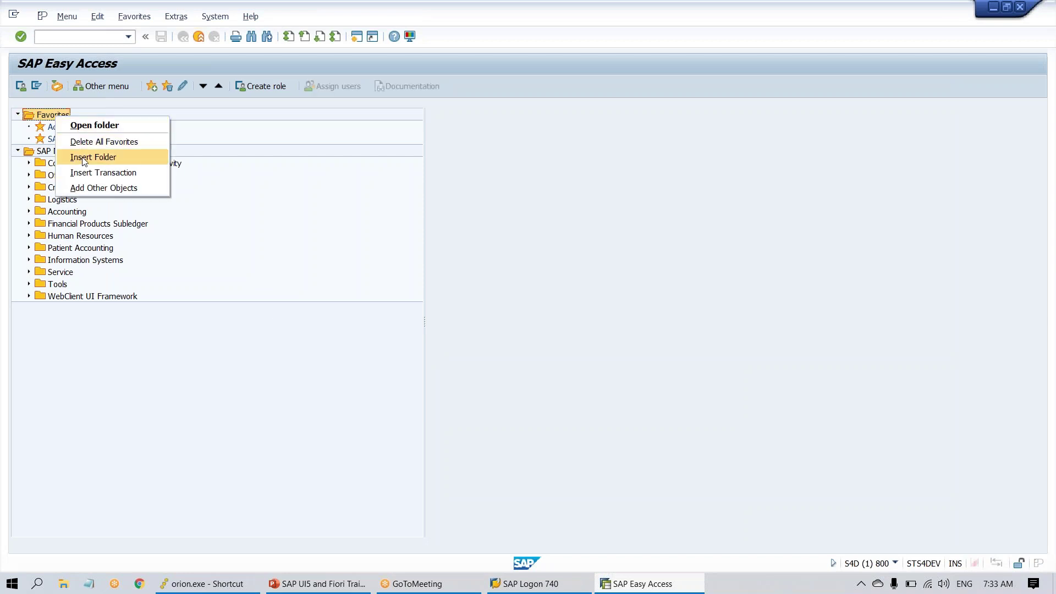
pyautogui.click(92, 173)
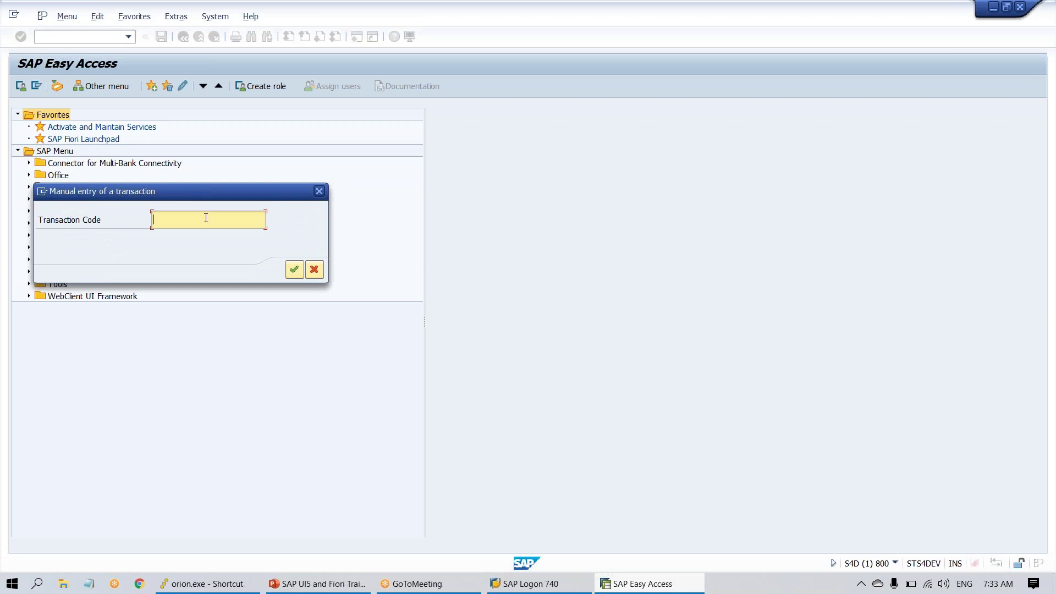
pyautogui.write('/iwfnd./maint_service')
pyautogui.press('Return')
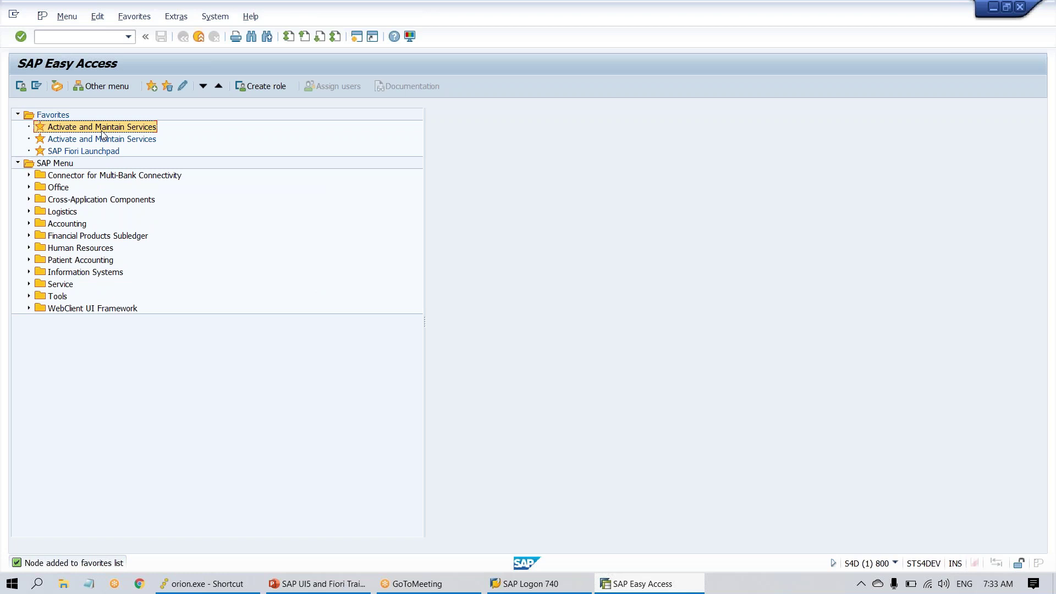
pyautogui.doubleClick(104, 131)
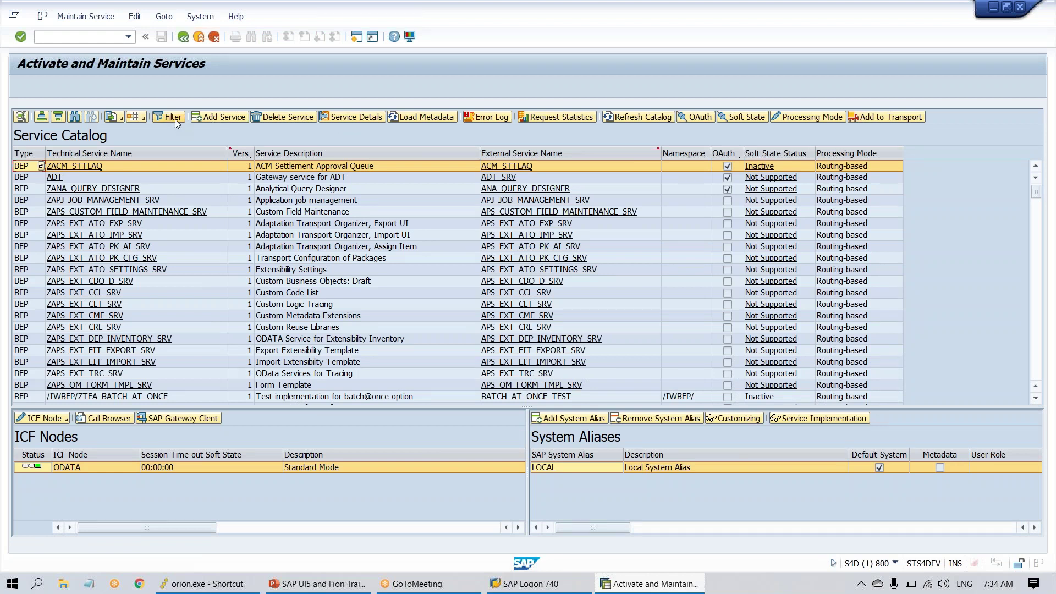
# - Filter the service catalog by external service name EPM*
pyautogui.click(173, 117)
pyautogui.click(337, 276)
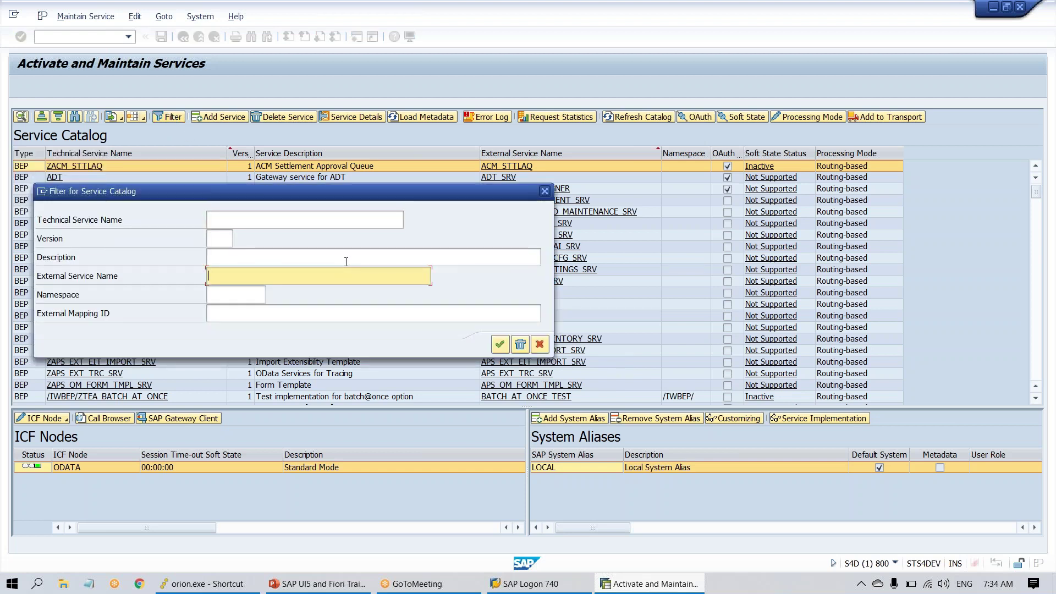
pyautogui.write('EPM*')
pyautogui.press('Return')
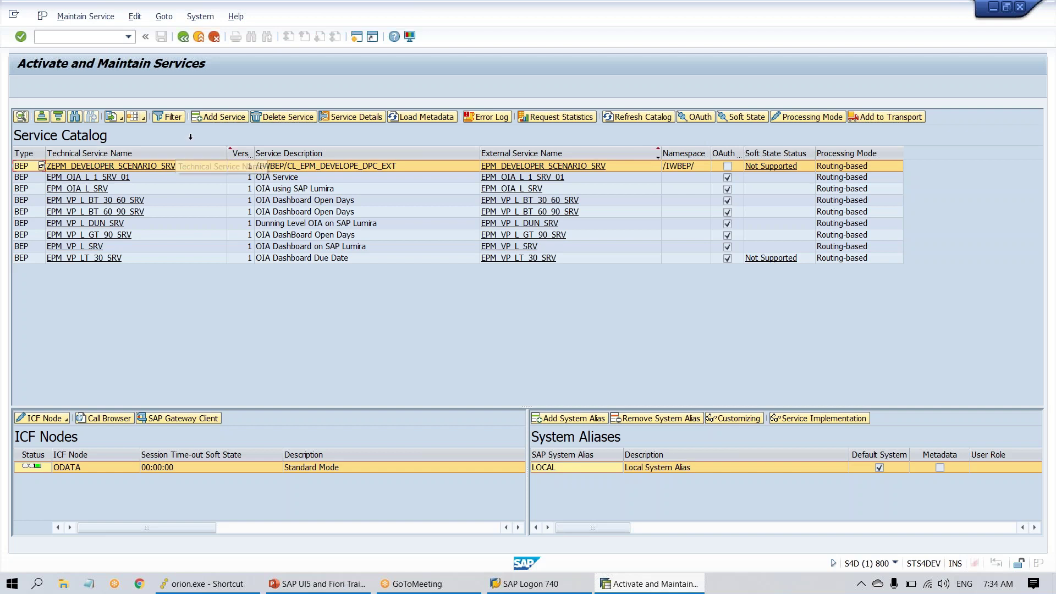
# - Change the external service name filter to *GW_SAMPLE* to show only ZGWSAMPLE_BASIC
pyautogui.click(176, 118)
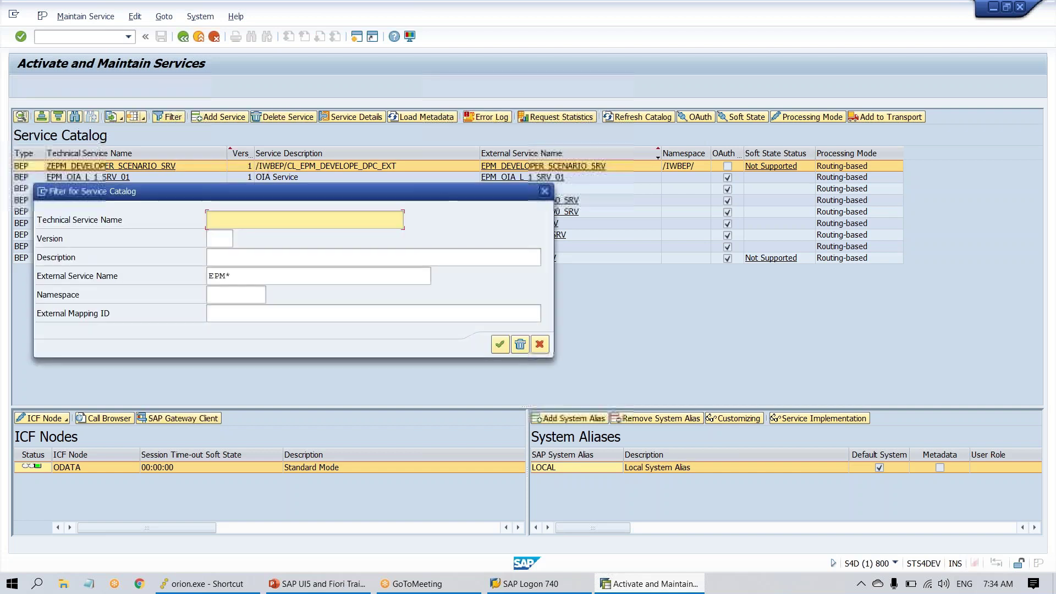
pyautogui.doubleClick(262, 270)
pyautogui.press('BackSpace')
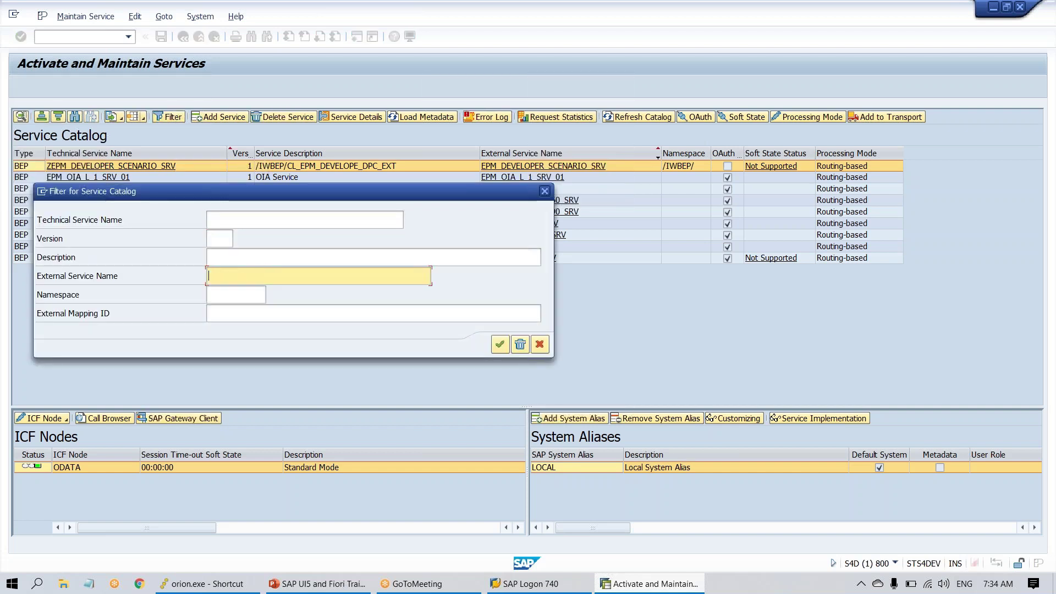
pyautogui.write('*GW_SAMPLE')
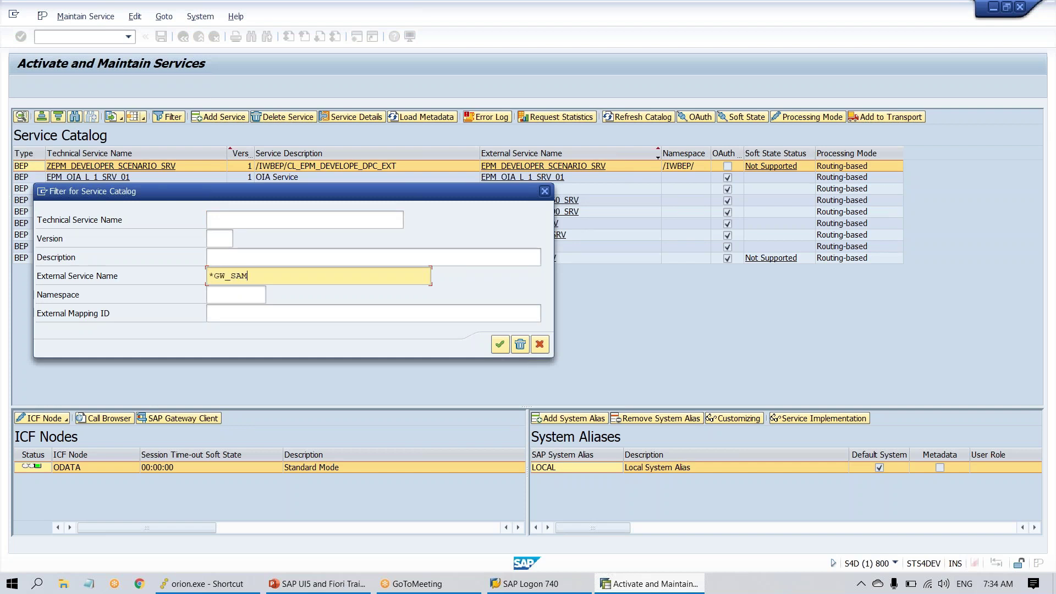
pyautogui.press('BackSpace')
pyautogui.press('BackSpace')
pyautogui.press('BackSpace')
pyautogui.press('BackSpace')
pyautogui.press('BackSpace')
pyautogui.press('BackSpace')
pyautogui.write('SAMPLE*')
pyautogui.press('Return')
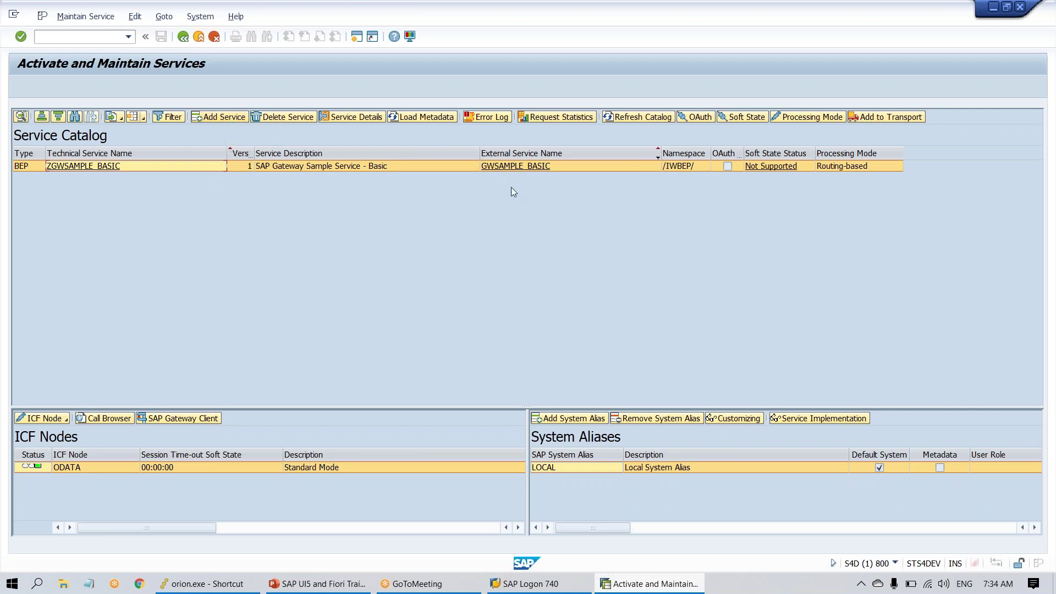
# - Start adding a backend service with system alias LOCAL, then open anubhavtrainings.com in Chrome
pyautogui.click(215, 118)
pyautogui.click(214, 135)
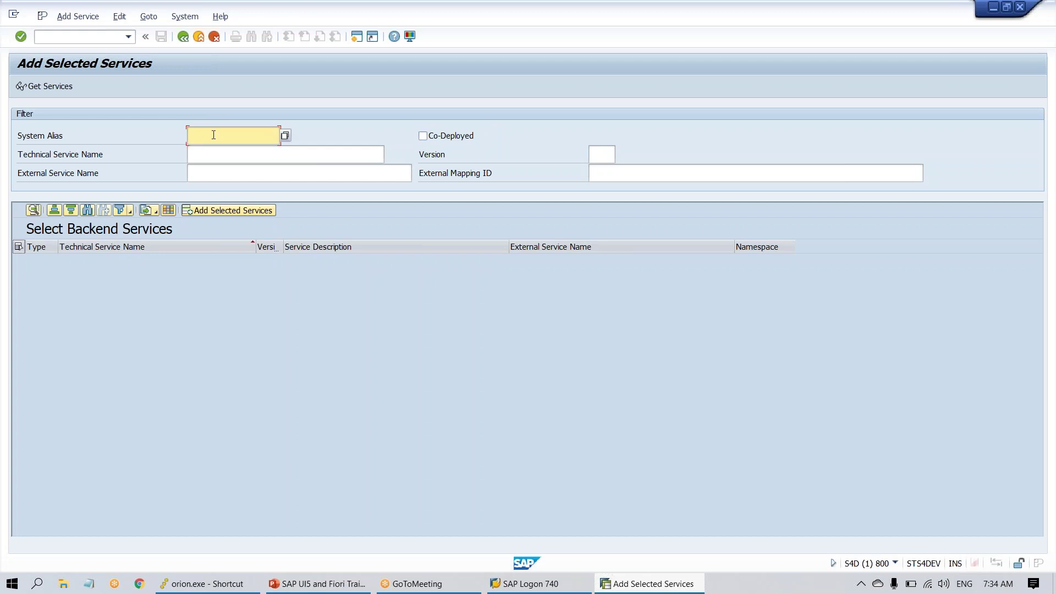
pyautogui.click(285, 135)
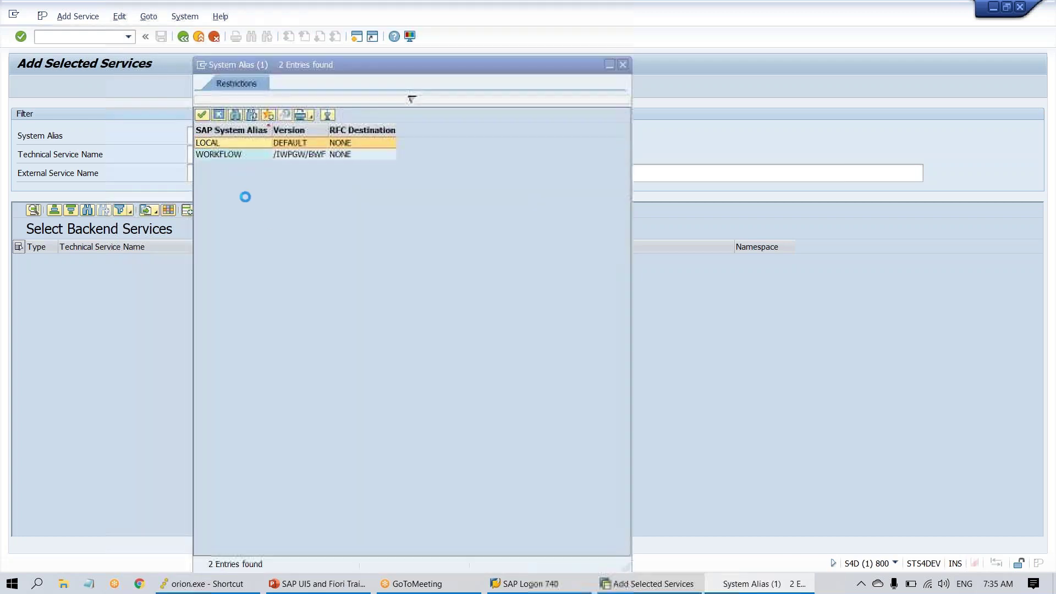
pyautogui.doubleClick(233, 144)
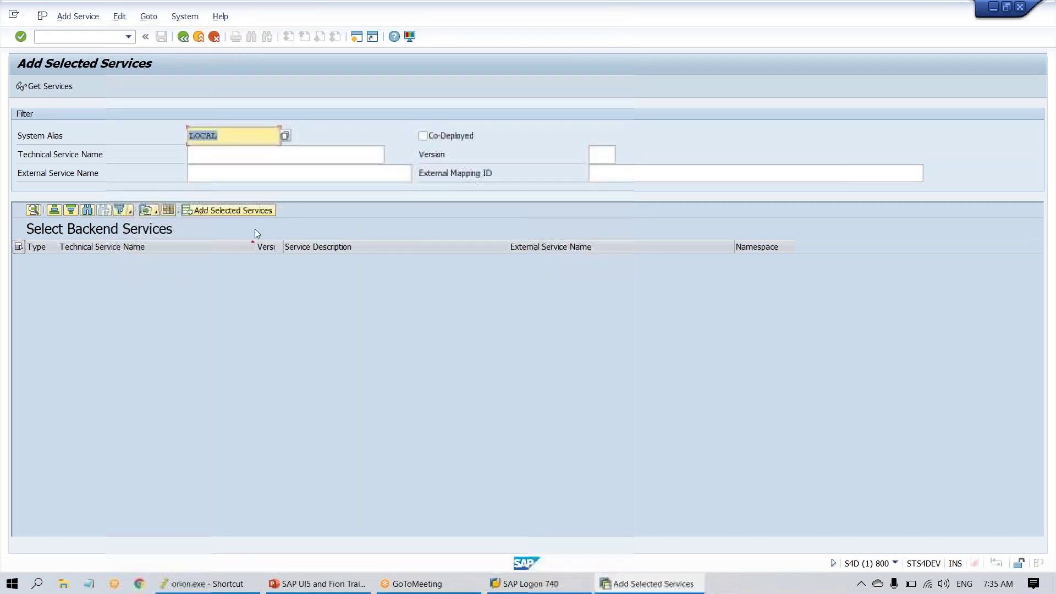
pyautogui.click(245, 177)
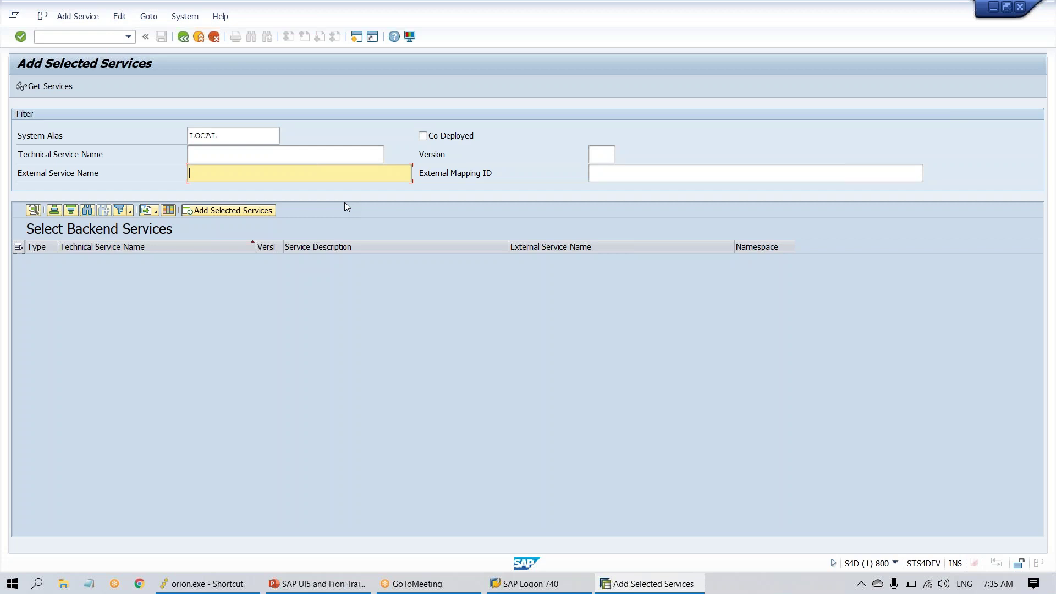
pyautogui.click(139, 584)
pyautogui.write('ANU')
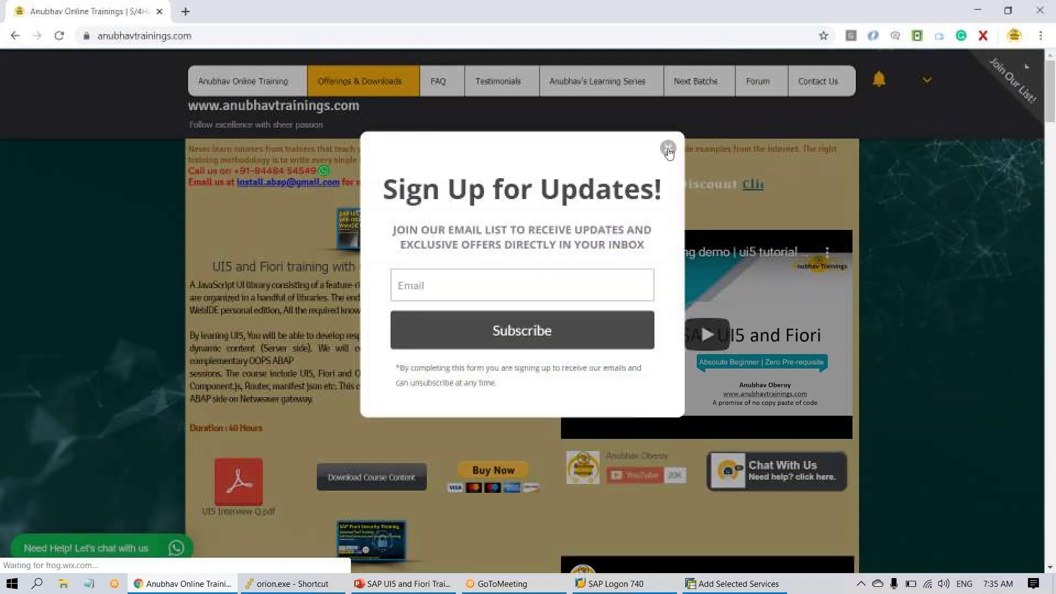
# - Dismiss the Sign Up for Updates popup on anubhavtrainings.com and close the website tab
pyautogui.click(668, 148)
pyautogui.moveTo(533, 265); pyautogui.dragTo(366, 406)
pyautogui.click(222, 280)
pyautogui.click(368, 385)
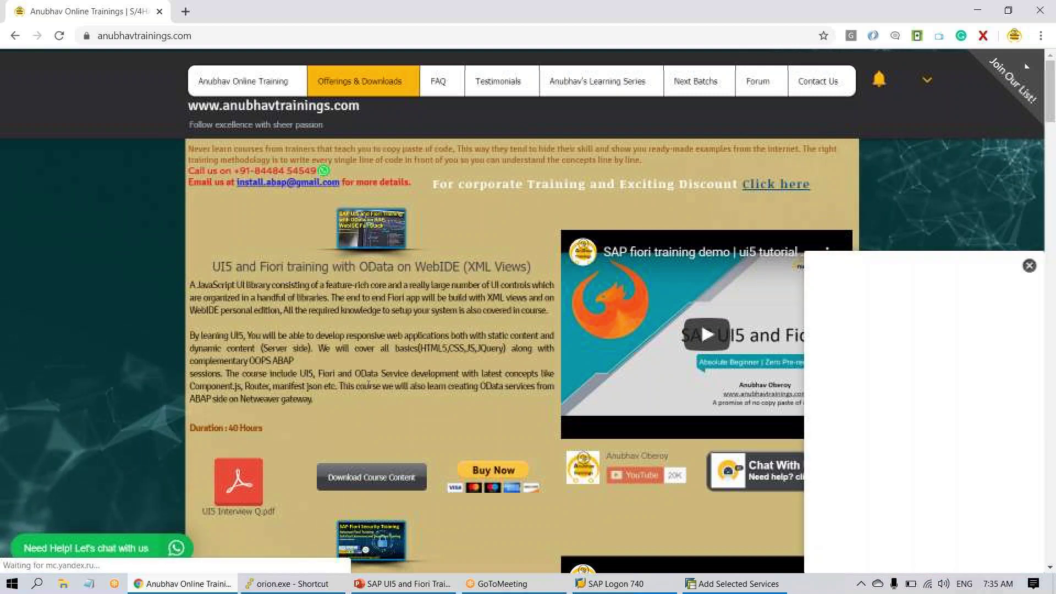
pyautogui.click(161, 12)
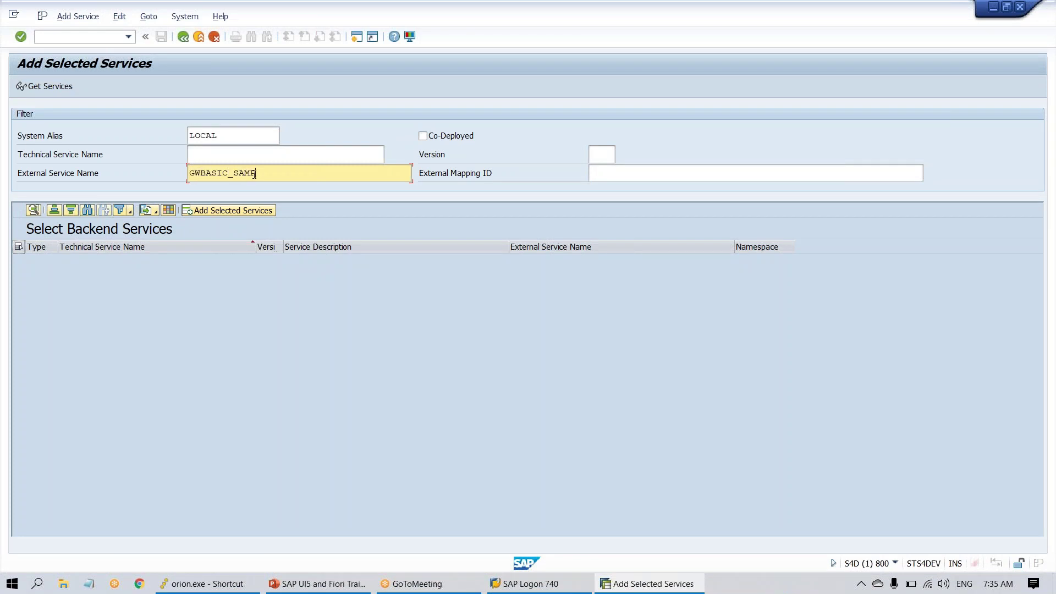
# - Search backends for GWBASIC_SAMPLE, which finds nothing, then go back to Activate and Maintain Services
pyautogui.press('Return')
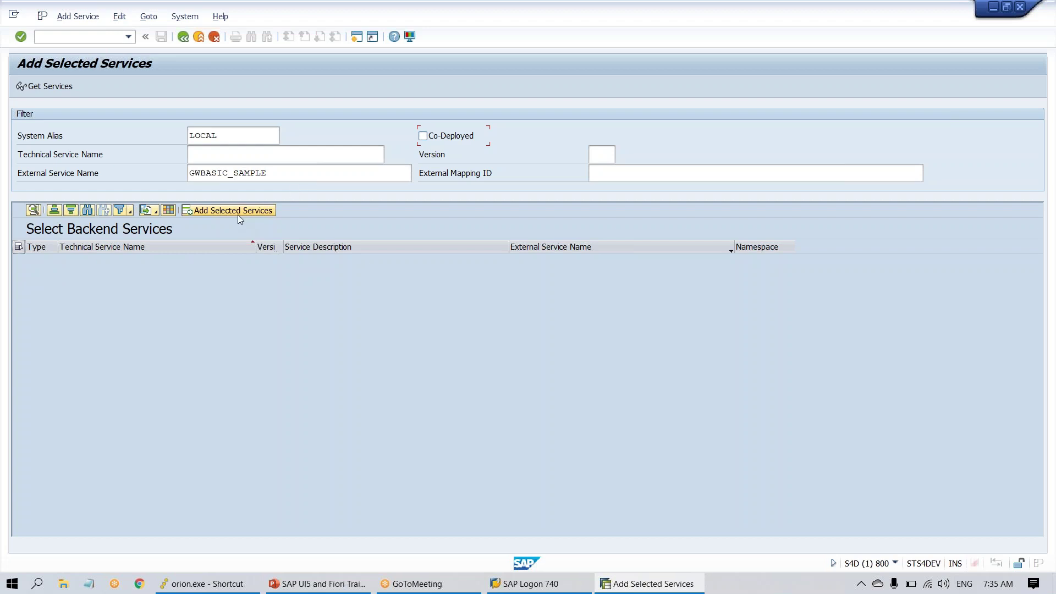
pyautogui.click(18, 246)
pyautogui.click(183, 37)
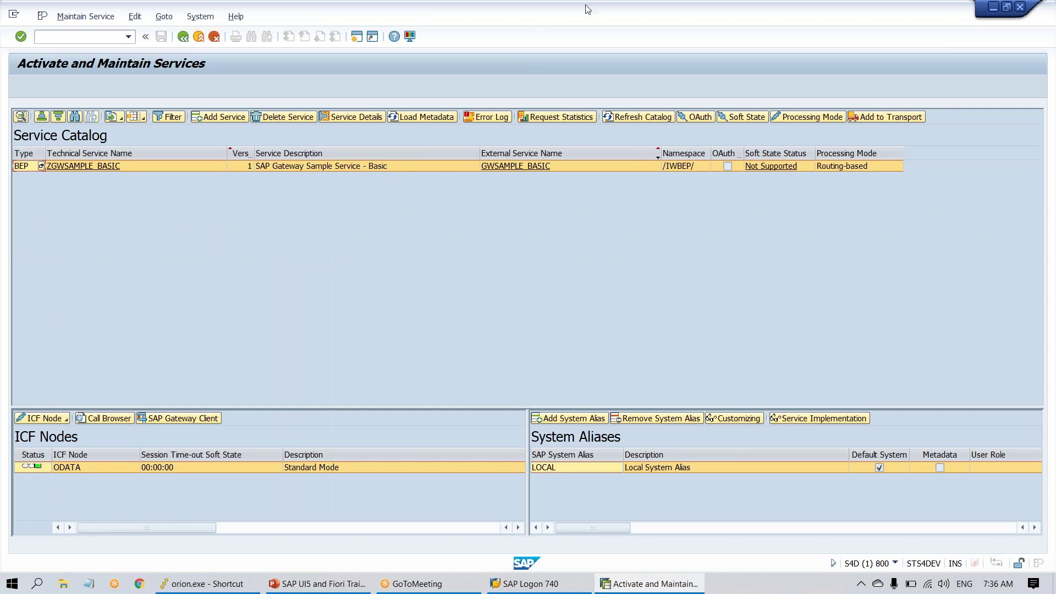
# - Open the GWSAMPLE_BASIC service URL in the browser from SAP GUI, remembering the Allow decision
pyautogui.moveTo(697, 152)
pyautogui.mouseDown()
pyautogui.moveTo(663, 144)
pyautogui.moveTo(687, 180)
pyautogui.moveTo(708, 142)
pyautogui.moveTo(696, 148)
pyautogui.mouseUp()
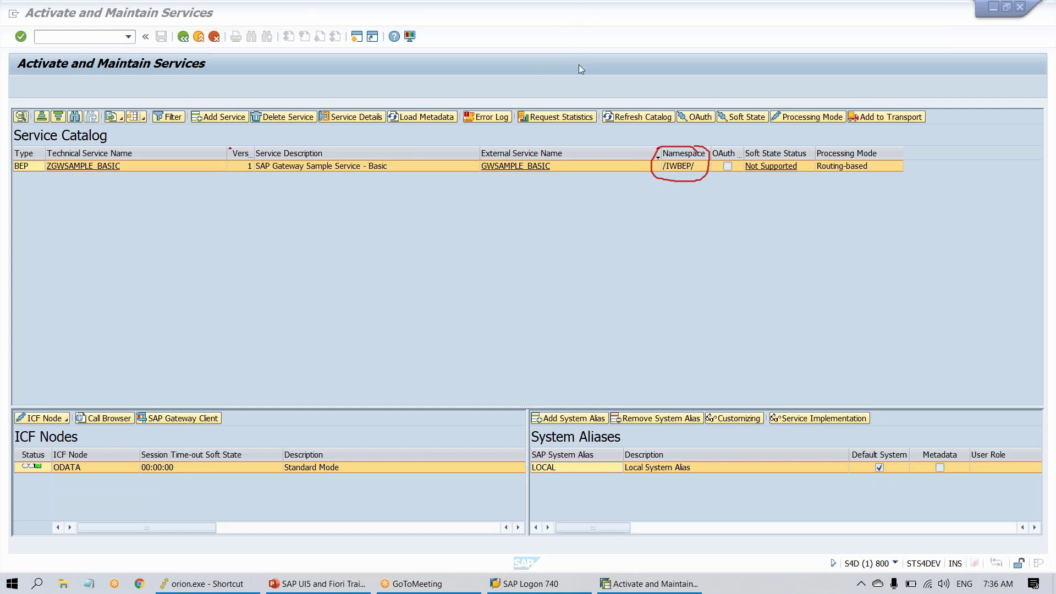
pyautogui.press('Escape')
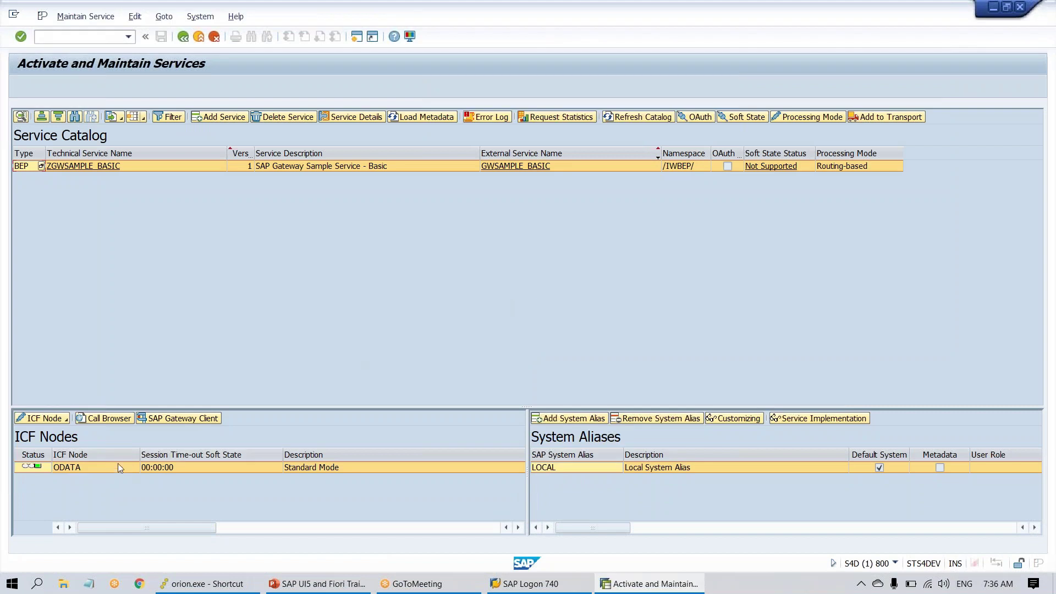
pyautogui.click(104, 419)
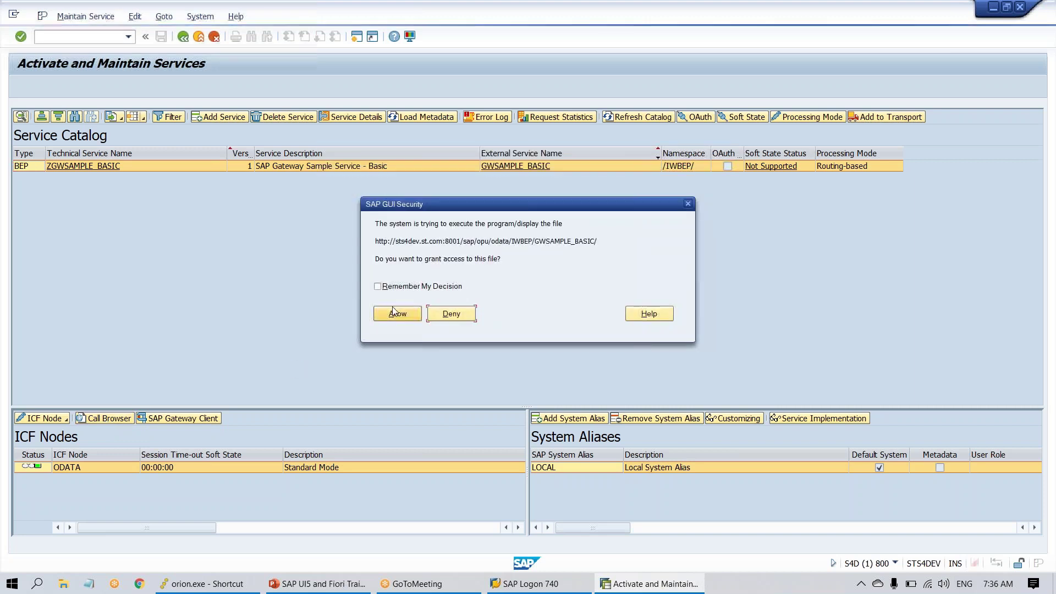
pyautogui.click(395, 287)
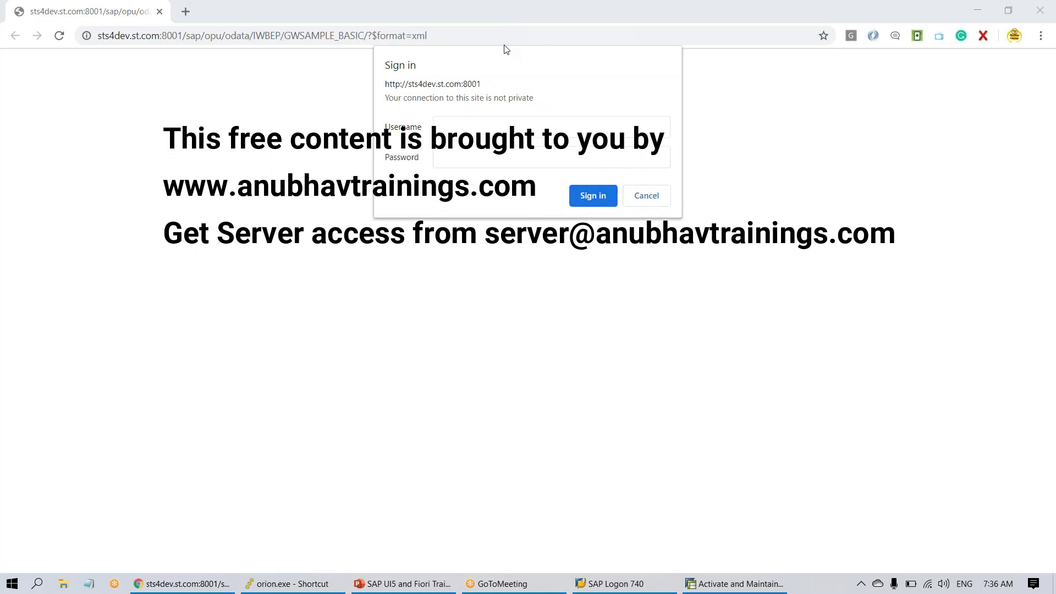
# - Sign in, save the password, review the GWSAMPLE_BASIC XML service document and copy its URL
pyautogui.press('Return')
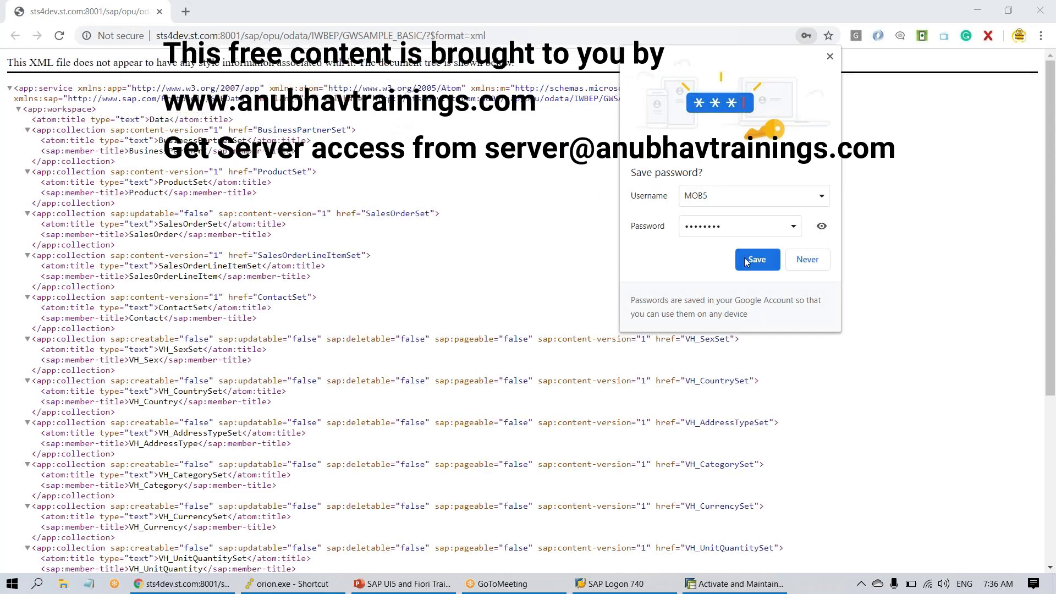
pyautogui.click(448, 234)
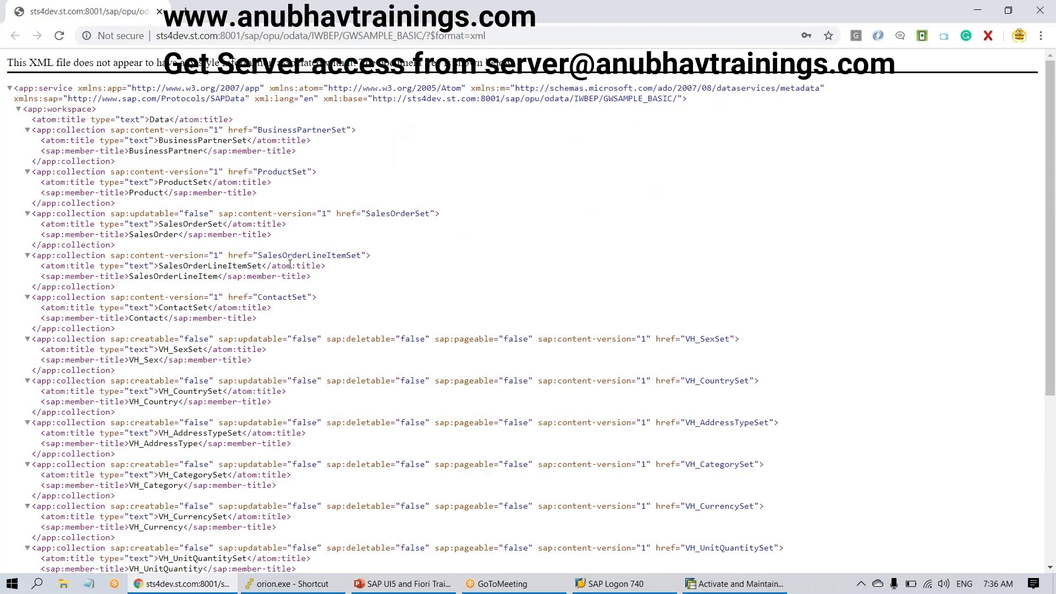
pyautogui.scroll(-5, 170, 236)
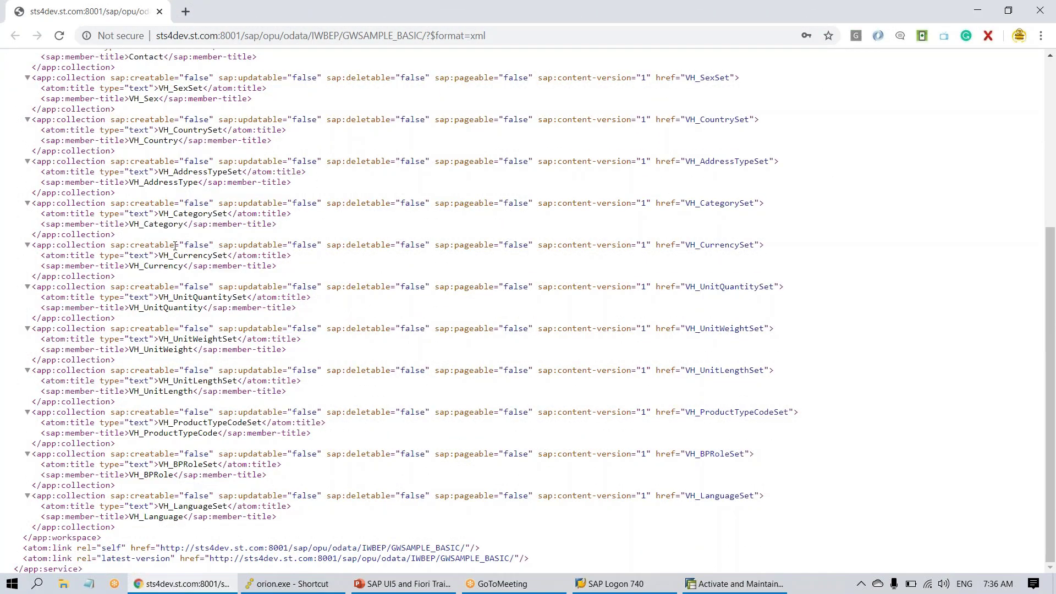
pyautogui.scroll(5, 176, 245)
pyautogui.scroll(-5, 176, 245)
pyautogui.scroll(5, 177, 248)
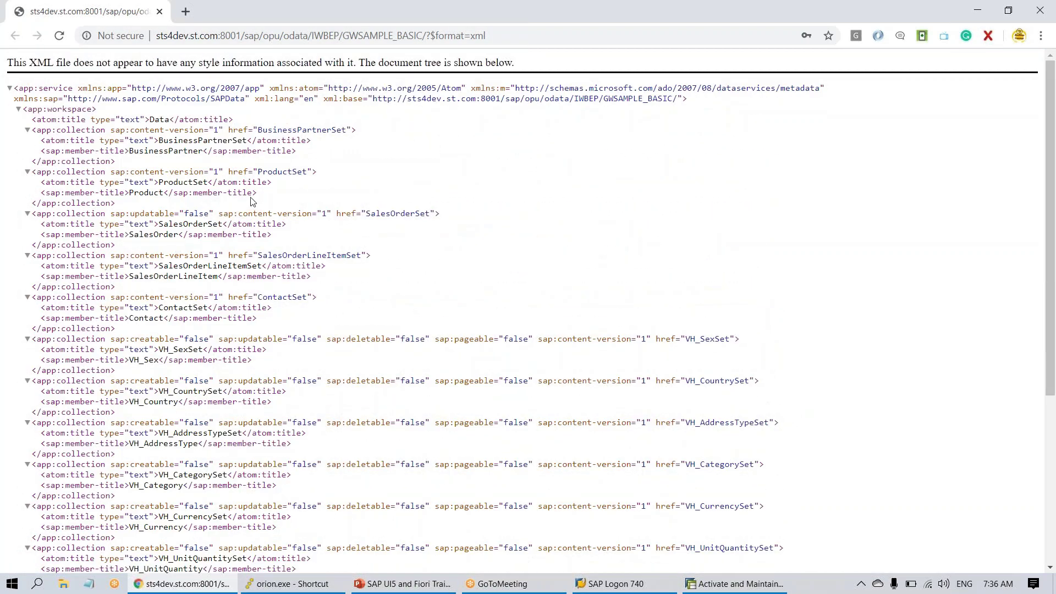
pyautogui.scroll(2, 253, 201)
pyautogui.click(502, 36)
pyautogui.hotkey('ctrl', 'c')
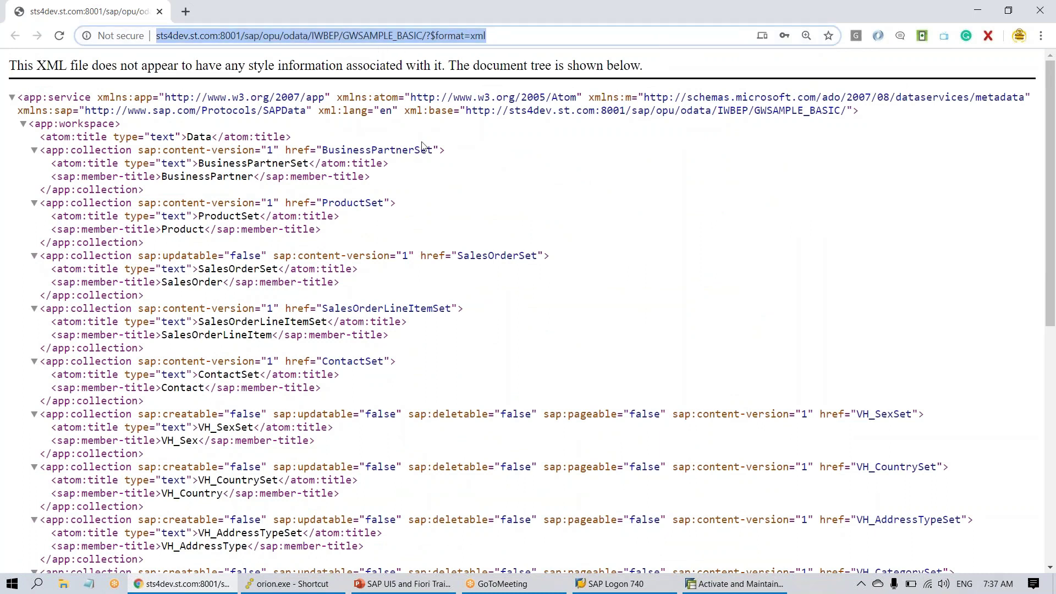
pyautogui.hotkey('alt', 'Tab')
pyautogui.hotkey('alt', 'Tab')
# - Paste the copied service URL on a new line below the command list
pyautogui.click(394, 584)
pyautogui.click(479, 451)
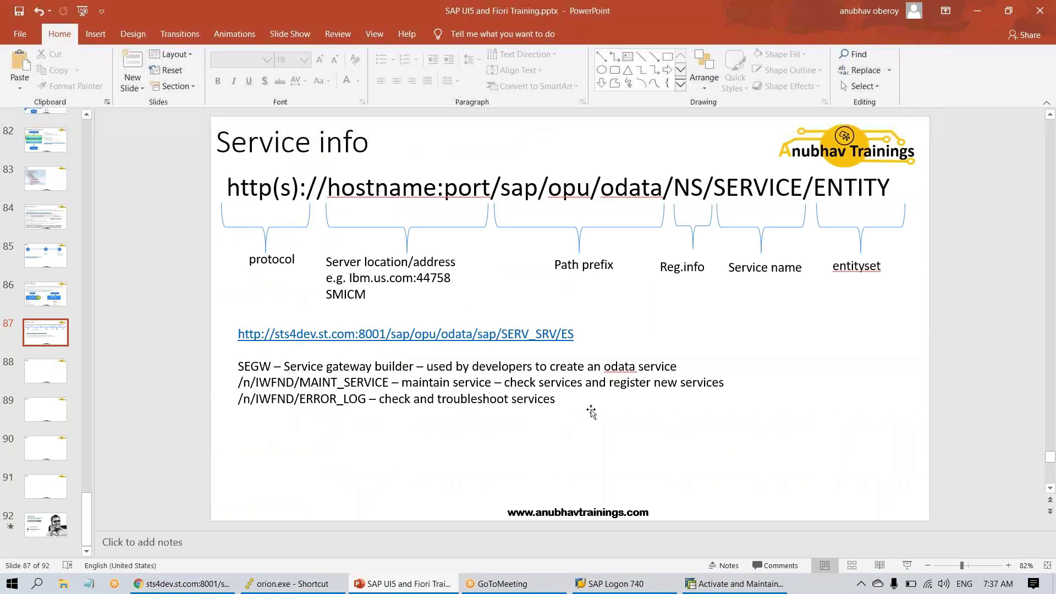
pyautogui.click(590, 400)
pyautogui.press('Return')
pyautogui.press('Return')
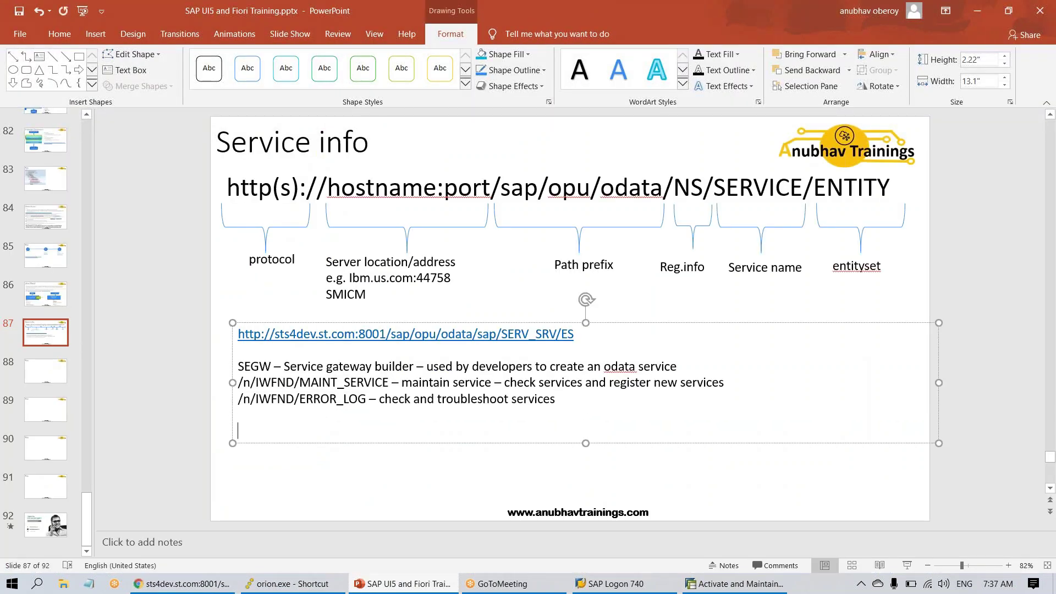
pyautogui.hotkey('ctrl', 'v')
# - Resize the pasted URL line to 24 pt so it fits on one line
pyautogui.moveTo(706, 431); pyautogui.dragTo(209, 455)
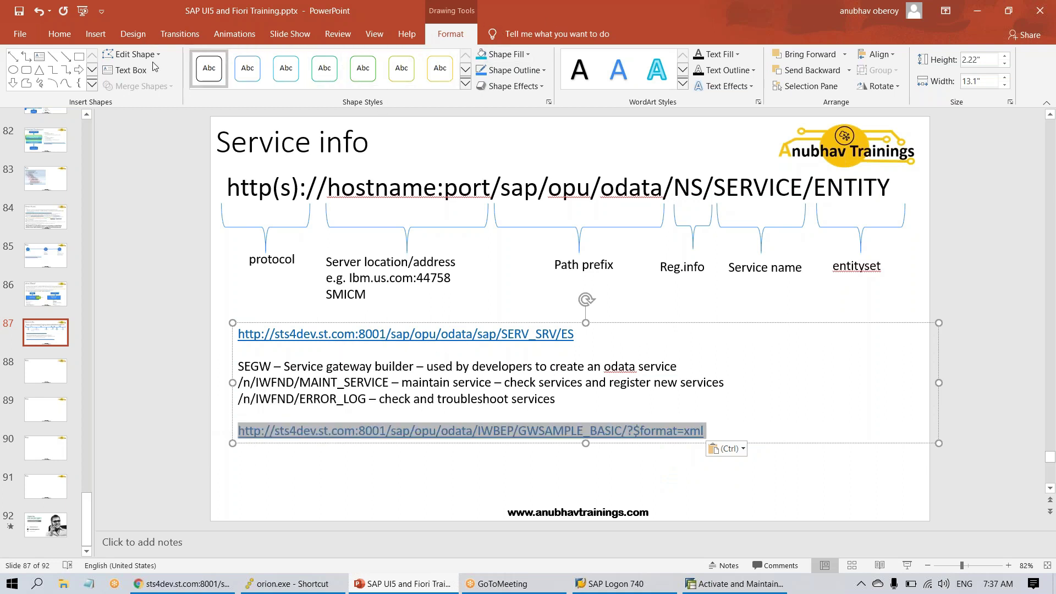
pyautogui.click(60, 34)
pyautogui.click(319, 59)
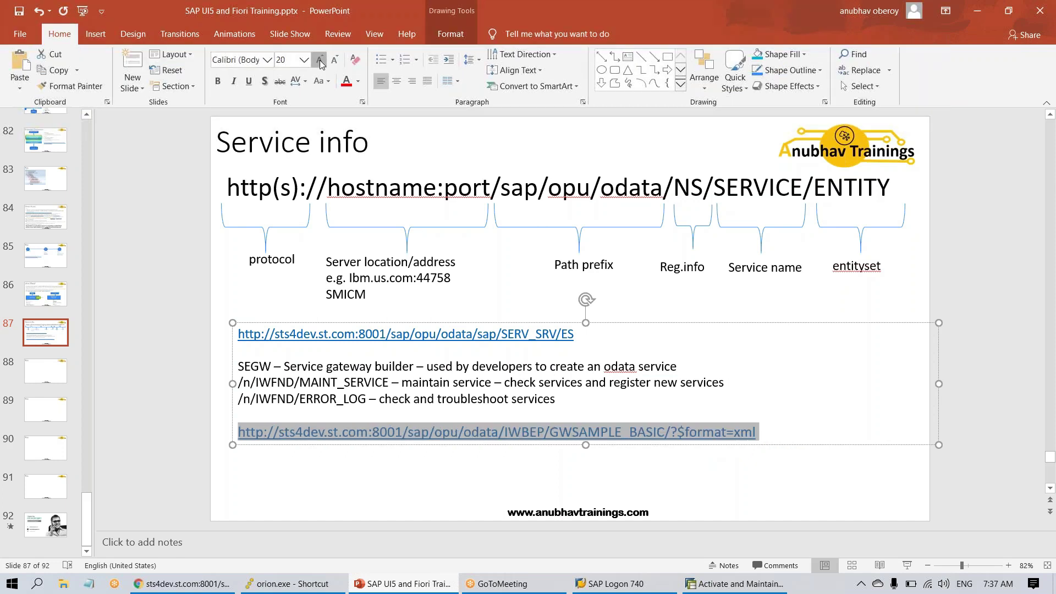
pyautogui.click(319, 59)
pyautogui.click(319, 59)
pyautogui.click(337, 60)
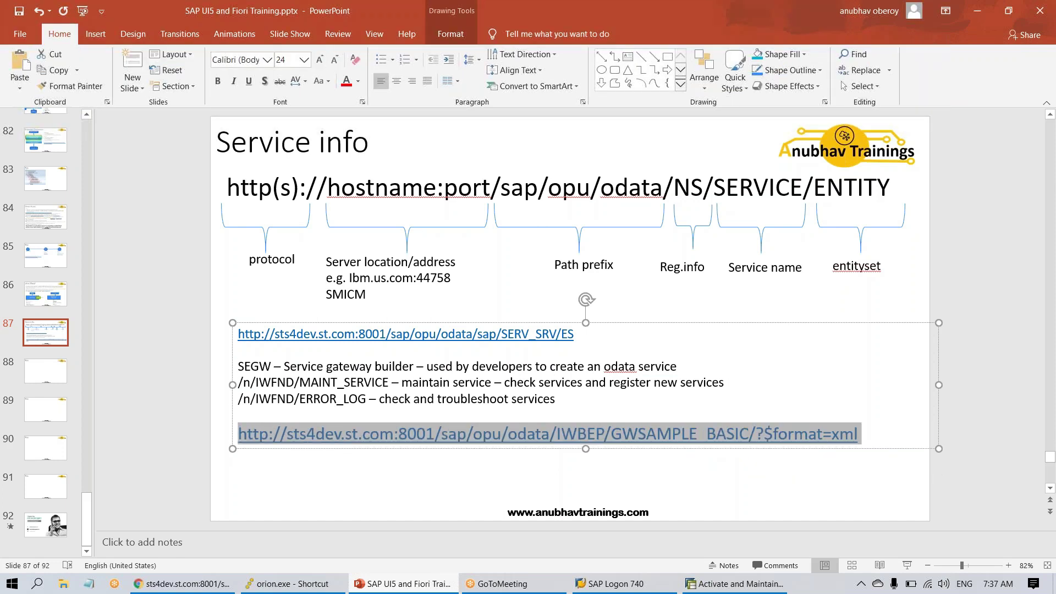
pyautogui.click(425, 481)
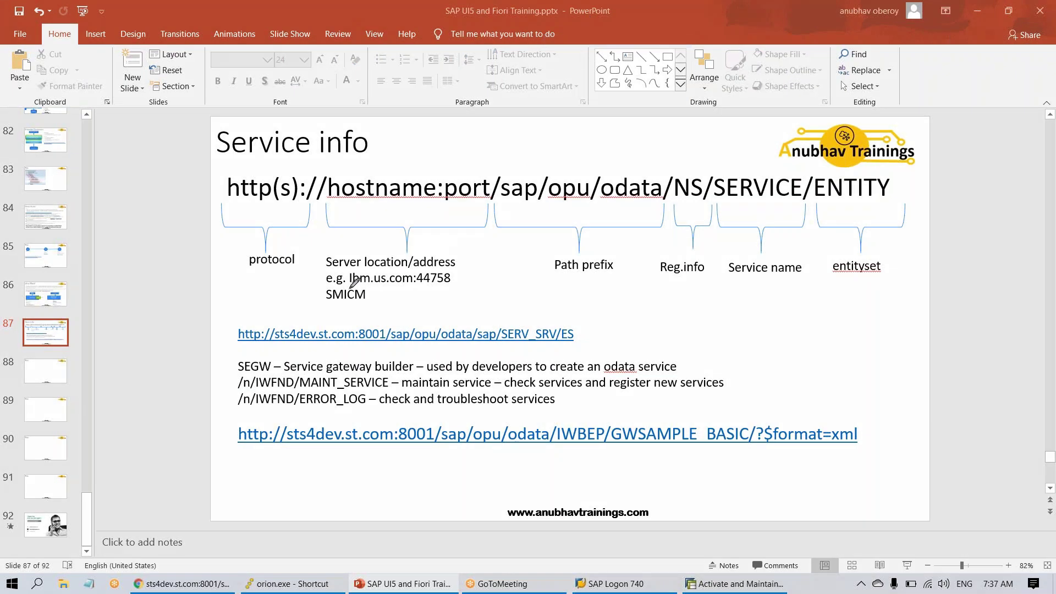
# - Ink http(s): in red and //hostname:port/ in green, linking them to the new URL
pyautogui.moveTo(290, 163)
pyautogui.mouseDown()
pyautogui.moveTo(233, 189)
pyautogui.moveTo(311, 195)
pyautogui.moveTo(282, 190)
pyautogui.moveTo(262, 417)
pyautogui.moveTo(235, 426)
pyautogui.moveTo(268, 446)
pyautogui.moveTo(287, 417)
pyautogui.moveTo(274, 415)
pyautogui.mouseUp()
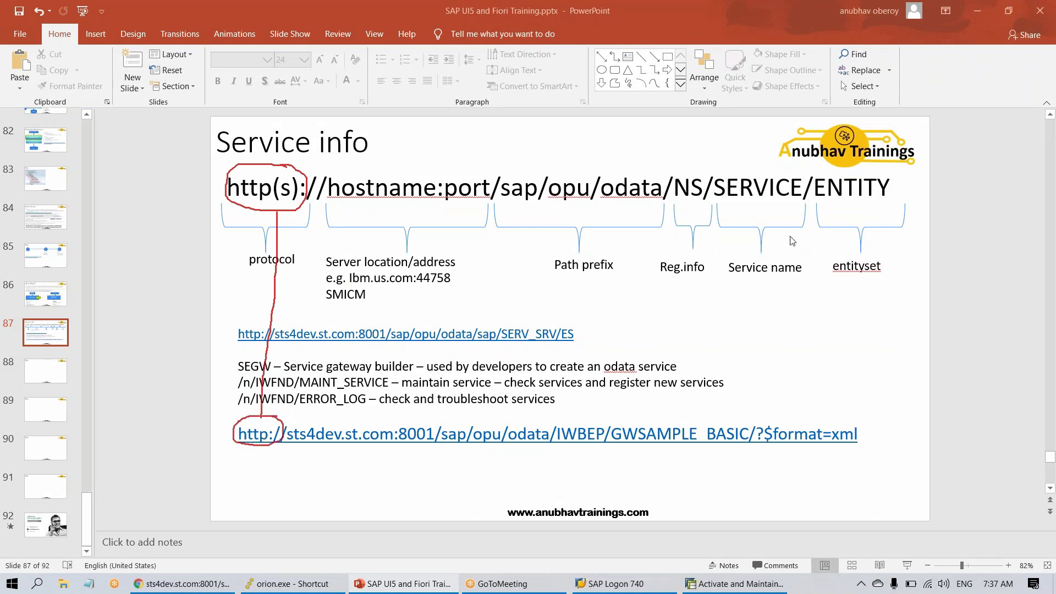
pyautogui.moveTo(728, 231); pyautogui.dragTo(871, 231)
pyautogui.moveTo(395, 167)
pyautogui.mouseDown()
pyautogui.moveTo(316, 190)
pyautogui.moveTo(509, 206)
pyautogui.moveTo(467, 164)
pyautogui.moveTo(358, 164)
pyautogui.mouseUp()
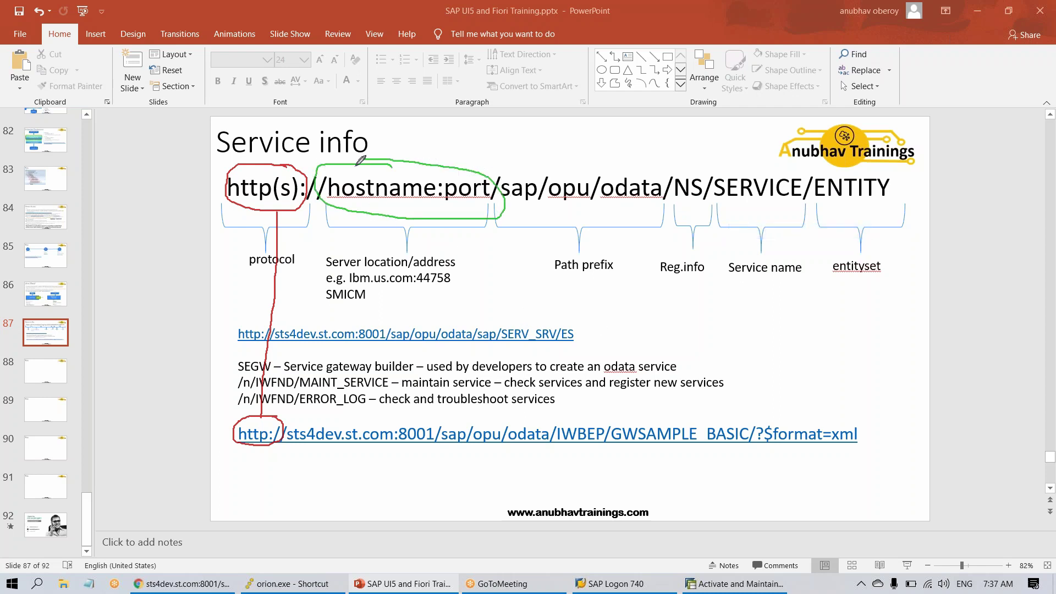
pyautogui.moveTo(384, 213)
pyautogui.mouseDown()
pyautogui.moveTo(391, 250)
pyautogui.moveTo(382, 413)
pyautogui.mouseUp()
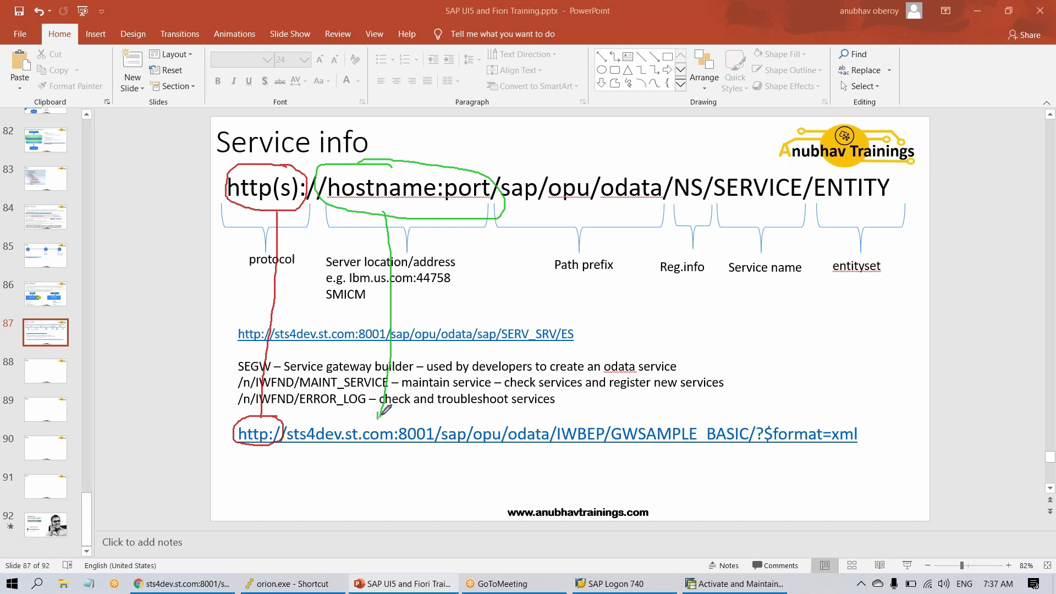
pyautogui.moveTo(312, 423)
pyautogui.mouseDown()
pyautogui.moveTo(286, 437)
pyautogui.moveTo(378, 452)
pyautogui.moveTo(440, 440)
pyautogui.moveTo(434, 426)
pyautogui.moveTo(306, 422)
pyautogui.mouseUp()
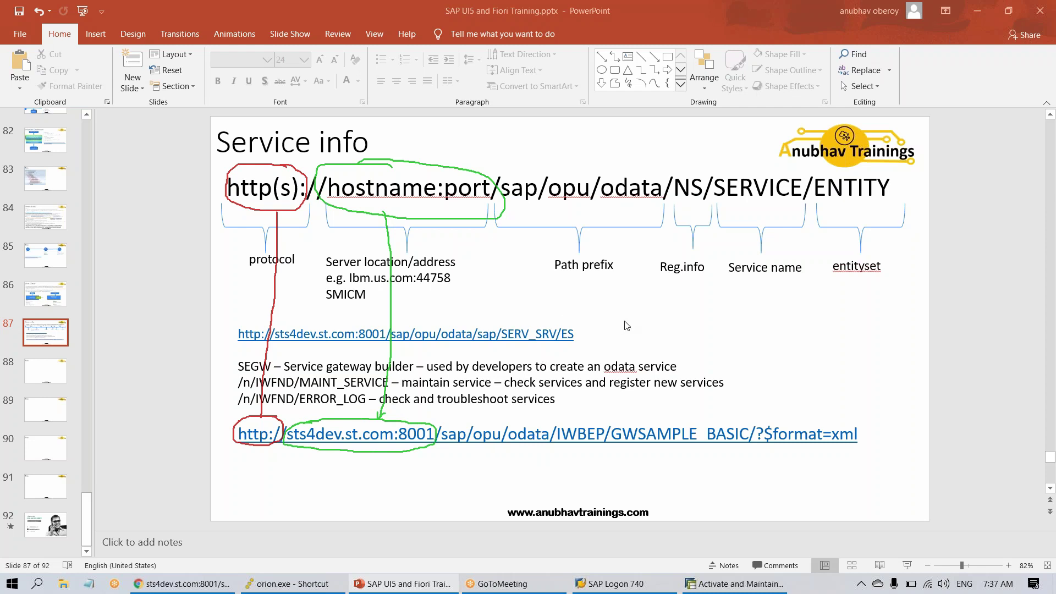
# - Circle /sap/opu/odata in blue and draw a blue line to the new URL's path
pyautogui.rightClick(948, 330)
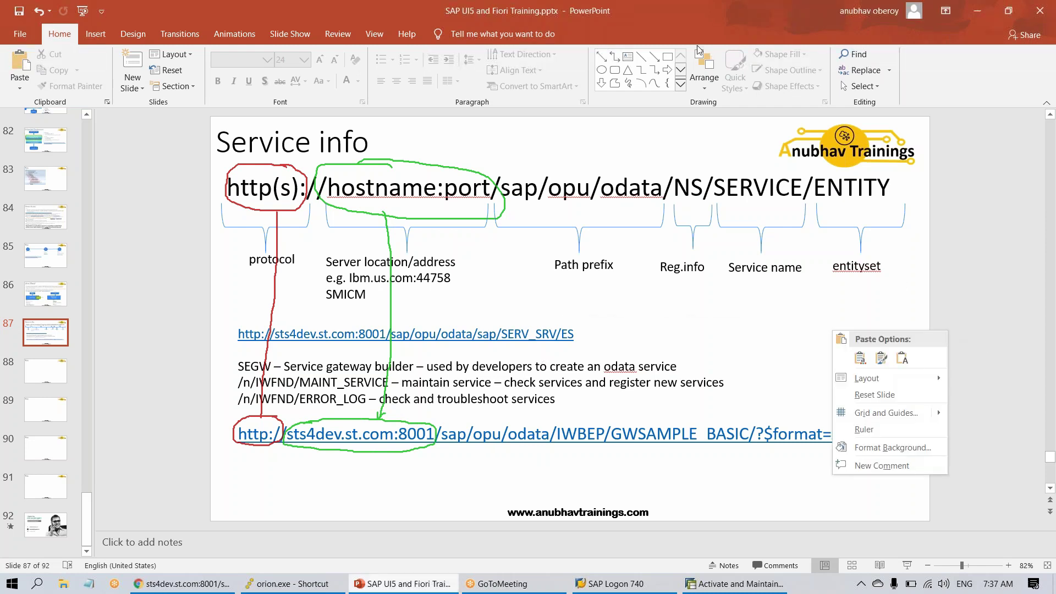
pyautogui.press('Escape')
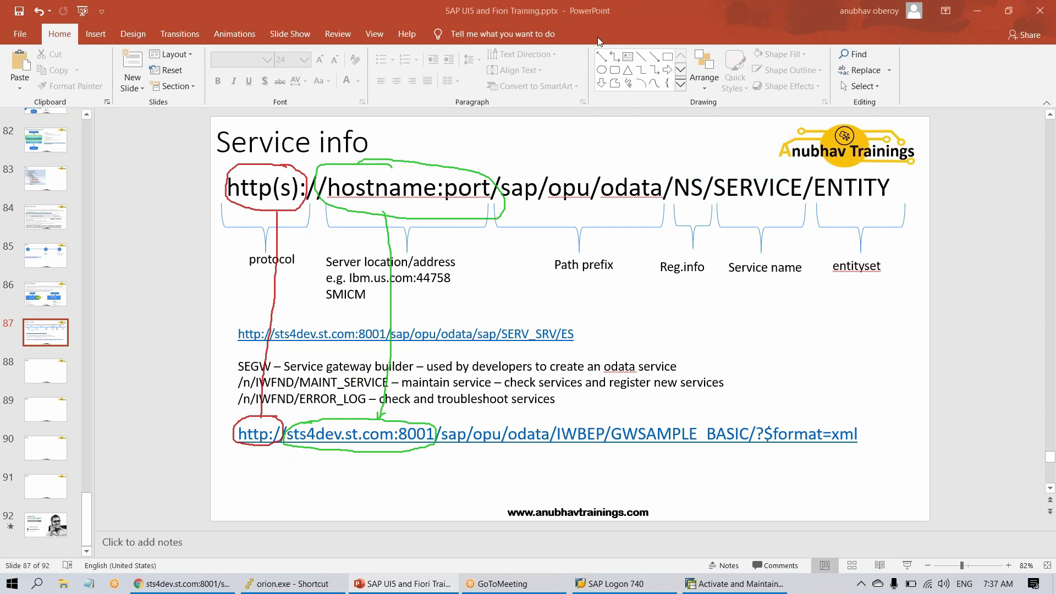
pyautogui.moveTo(590, 162)
pyautogui.mouseDown()
pyautogui.moveTo(502, 175)
pyautogui.moveTo(580, 209)
pyautogui.moveTo(660, 190)
pyautogui.moveTo(600, 160)
pyautogui.moveTo(564, 160)
pyautogui.mouseUp()
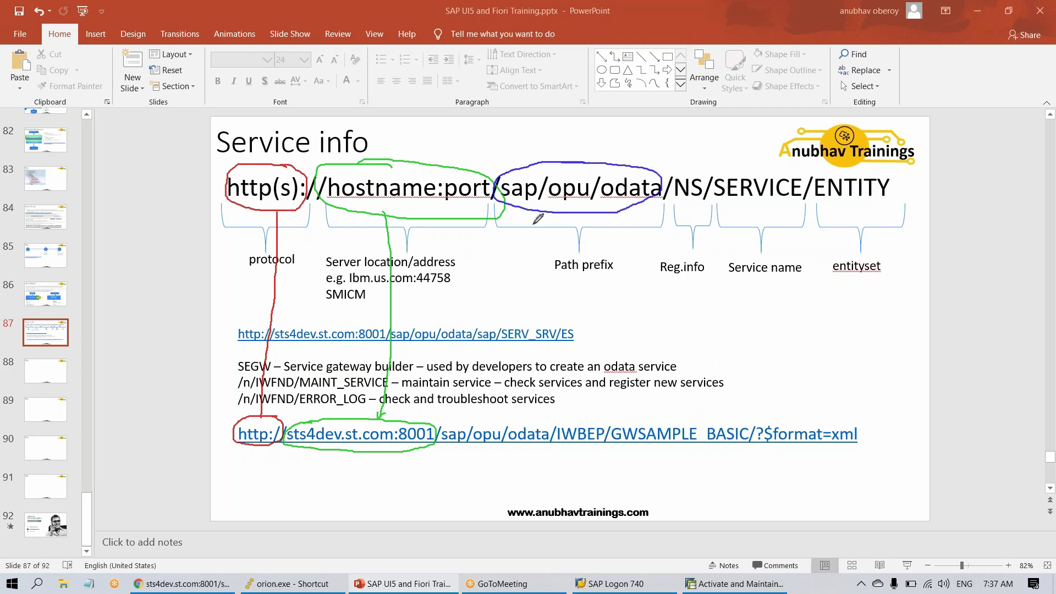
pyautogui.moveTo(540, 215)
pyautogui.mouseDown()
pyautogui.moveTo(511, 410)
pyautogui.moveTo(529, 406)
pyautogui.moveTo(432, 428)
pyautogui.moveTo(486, 448)
pyautogui.moveTo(537, 442)
pyautogui.moveTo(480, 418)
pyautogui.mouseUp()
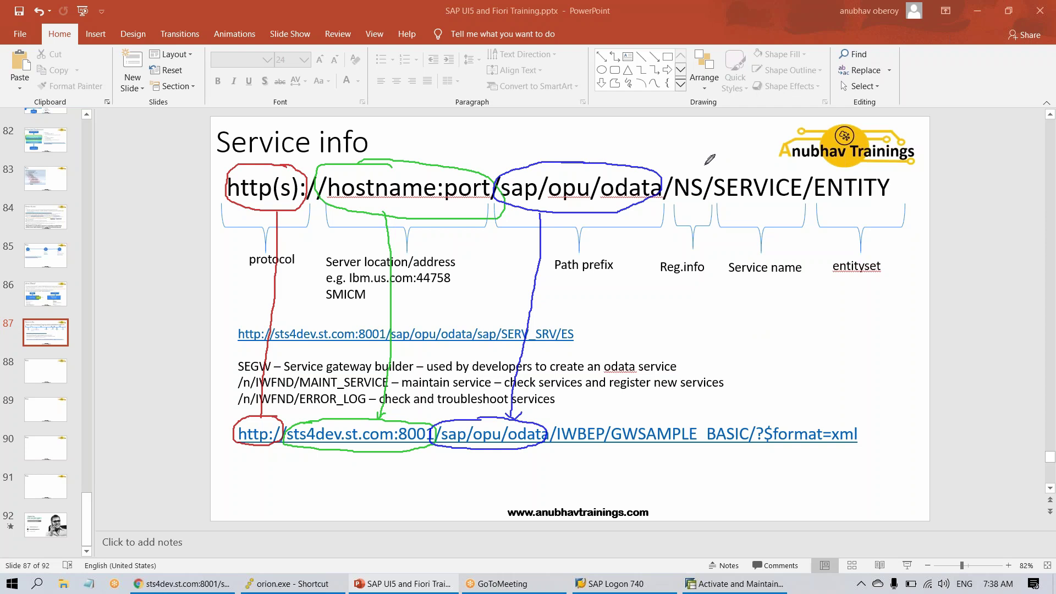
# - Link /NS/ to /IWBEP/ in yellow and SERVICE to GWSAMPLE_BASIC in black ink
pyautogui.moveTo(706, 164)
pyautogui.mouseDown()
pyautogui.moveTo(672, 204)
pyautogui.moveTo(706, 164)
pyautogui.mouseUp()
pyautogui.moveTo(682, 208)
pyautogui.mouseDown()
pyautogui.moveTo(583, 407)
pyautogui.moveTo(583, 452)
pyautogui.moveTo(615, 428)
pyautogui.moveTo(604, 419)
pyautogui.mouseUp()
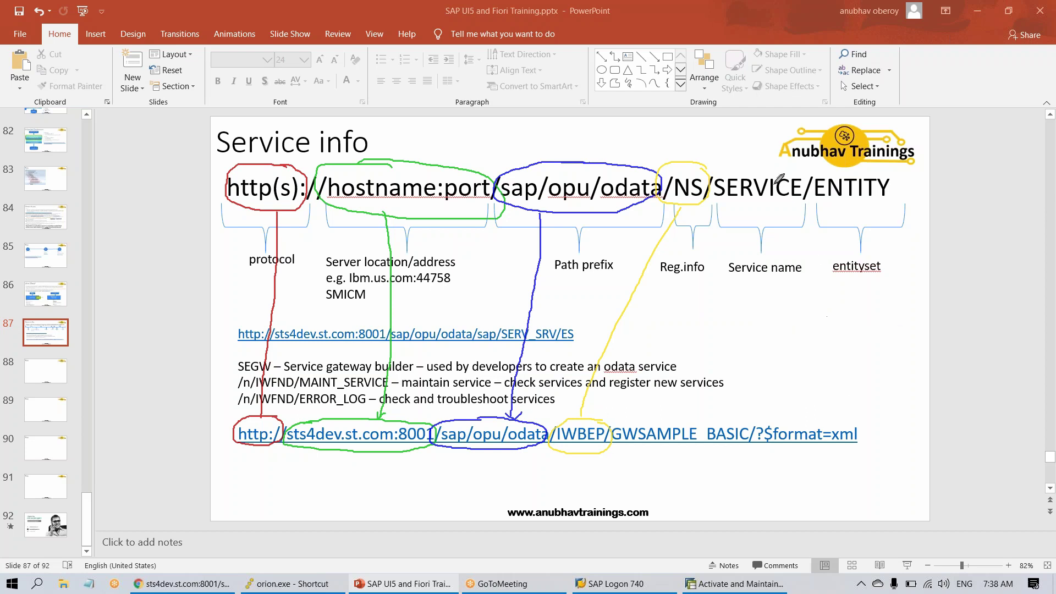
pyautogui.moveTo(782, 171)
pyautogui.mouseDown()
pyautogui.moveTo(737, 163)
pyautogui.moveTo(774, 206)
pyautogui.moveTo(819, 170)
pyautogui.moveTo(780, 162)
pyautogui.mouseUp()
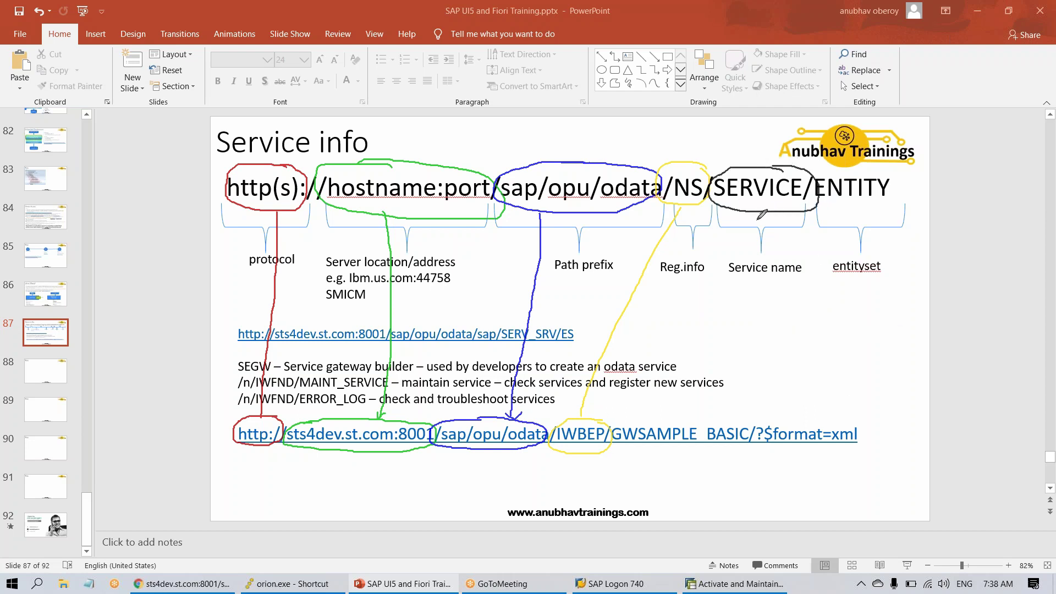
pyautogui.moveTo(756, 212)
pyautogui.mouseDown()
pyautogui.moveTo(680, 409)
pyautogui.moveTo(671, 402)
pyautogui.moveTo(601, 439)
pyautogui.moveTo(734, 448)
pyautogui.moveTo(757, 422)
pyautogui.moveTo(700, 415)
pyautogui.mouseUp()
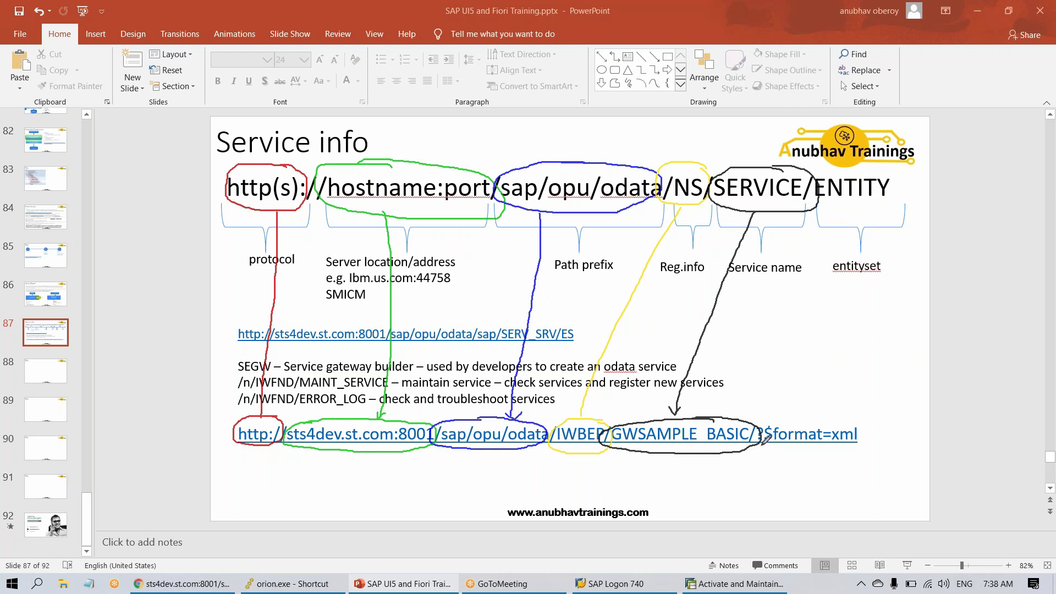
# - Underline $format=xml with an arrow, and circle the ? after GWSAMPLE_BASIC/ with an arrow
pyautogui.moveTo(776, 446); pyautogui.dragTo(856, 454)
pyautogui.moveTo(813, 491)
pyautogui.mouseDown()
pyautogui.moveTo(818, 450)
pyautogui.moveTo(827, 474)
pyautogui.mouseUp()
pyautogui.moveTo(770, 495)
pyautogui.mouseDown()
pyautogui.moveTo(826, 517)
pyautogui.moveTo(834, 494)
pyautogui.moveTo(853, 494)
pyautogui.mouseUp()
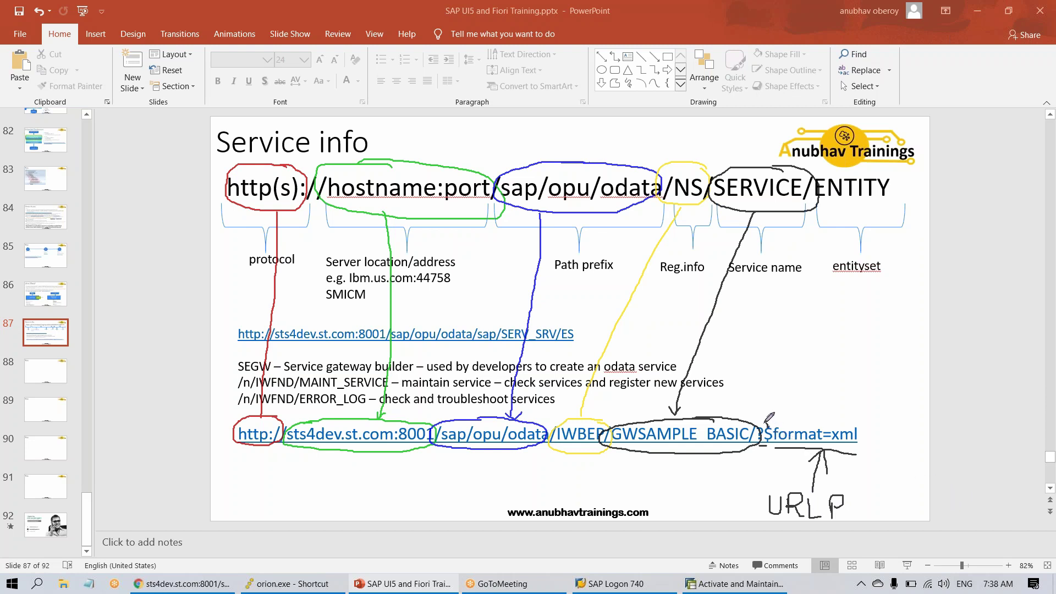
pyautogui.moveTo(767, 422)
pyautogui.mouseDown()
pyautogui.moveTo(751, 438)
pyautogui.moveTo(767, 433)
pyautogui.mouseUp()
pyautogui.moveTo(773, 388); pyautogui.dragTo(769, 423)
# - Add a text box below Reg.info reading ?firstParam=val&second=val2&param3=val
pyautogui.click(628, 58)
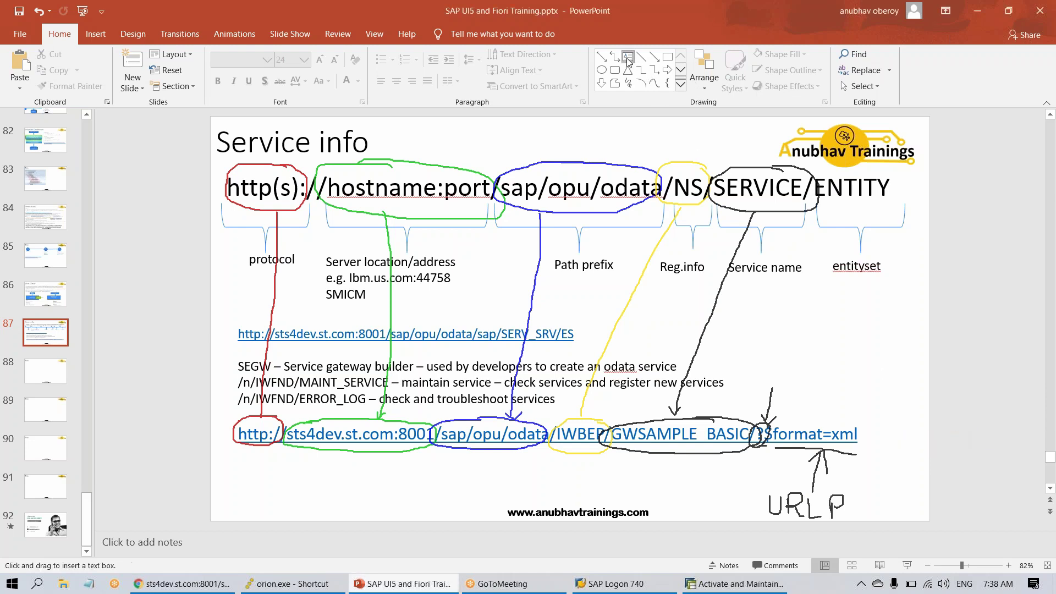
pyautogui.moveTo(649, 294); pyautogui.dragTo(908, 333)
pyautogui.write('?f')
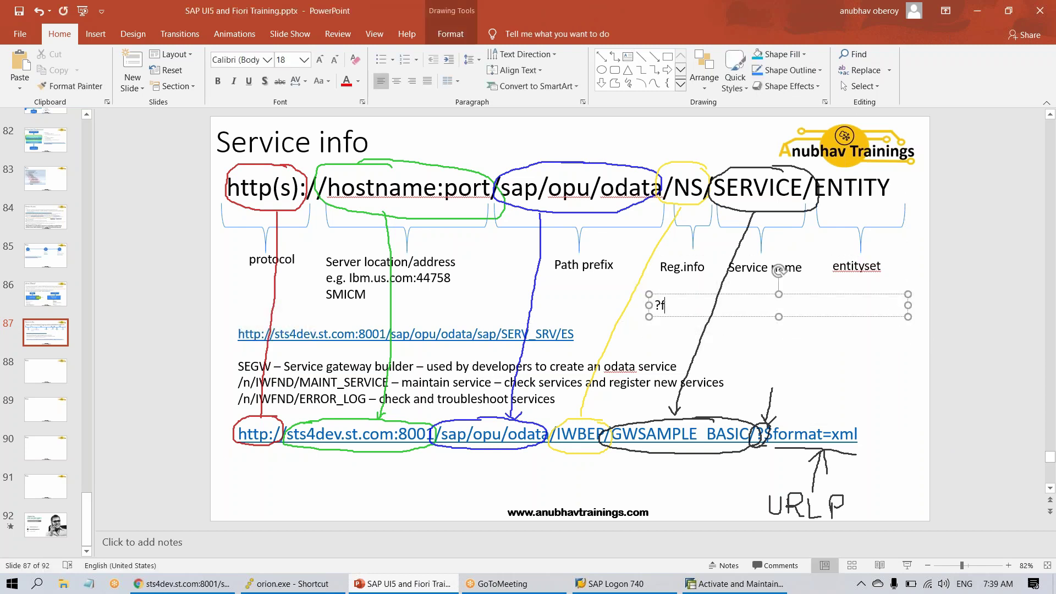
pyautogui.write('irstParam=ba')
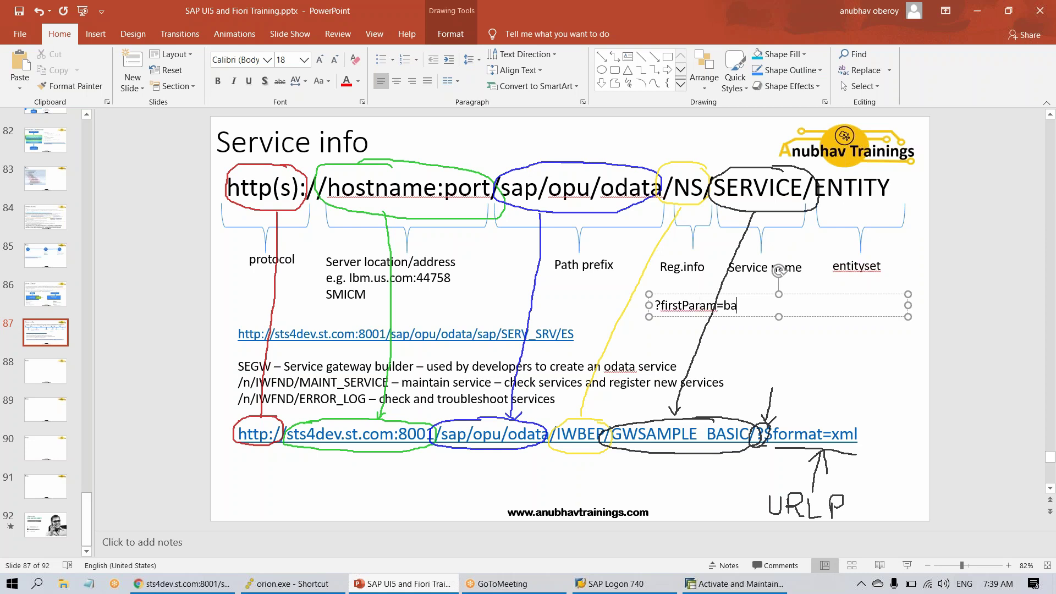
pyautogui.press('BackSpace')
pyautogui.press('BackSpace')
pyautogui.write('val&second=val2&')
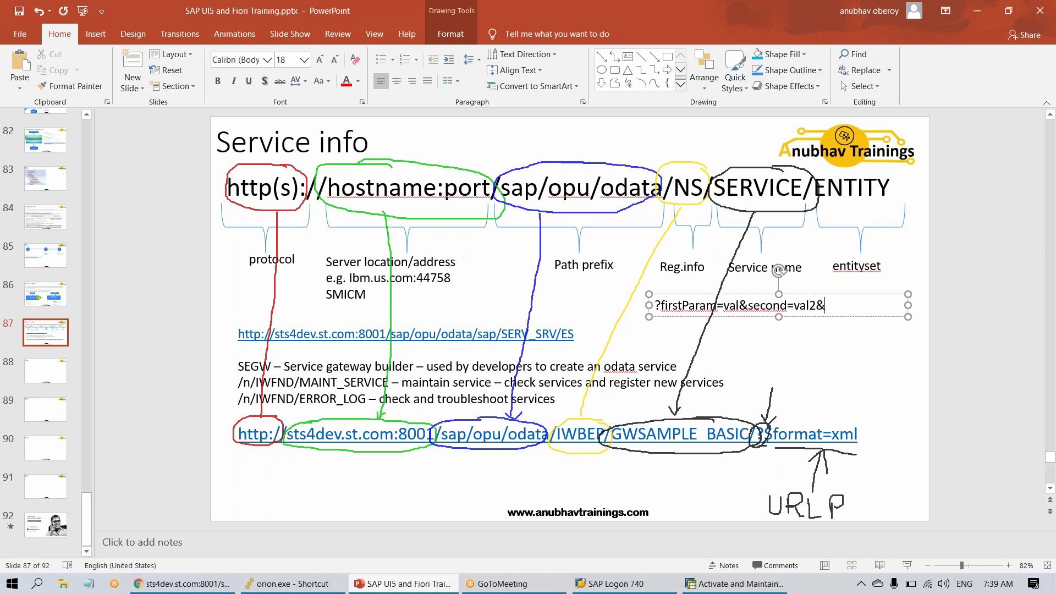
pyautogui.write('param')
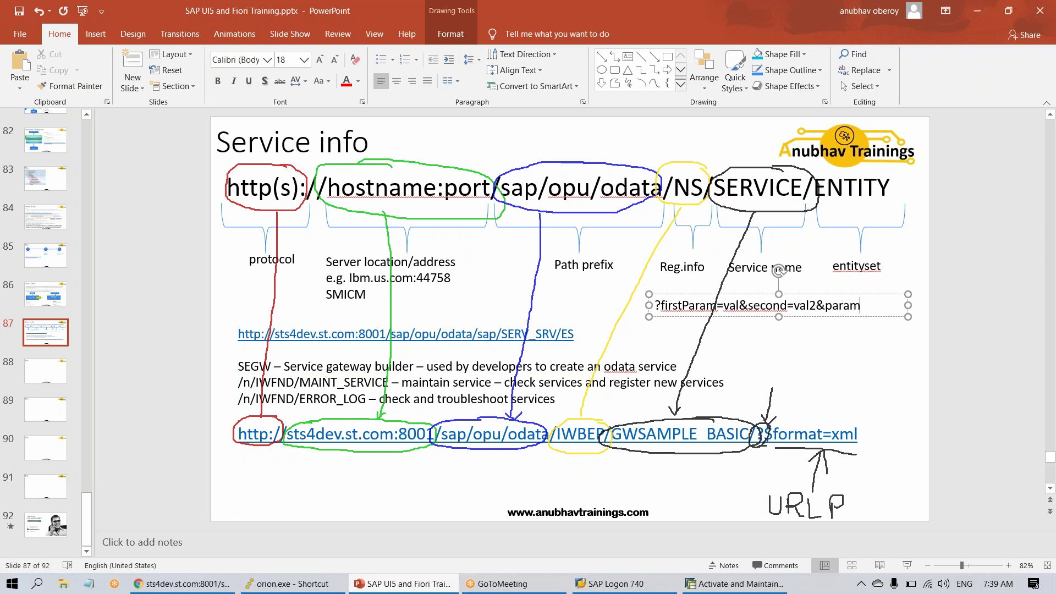
pyautogui.write('3=vba')
pyautogui.press('BackSpace')
pyautogui.press('BackSpace')
pyautogui.write('al')
pyautogui.click(940, 303)
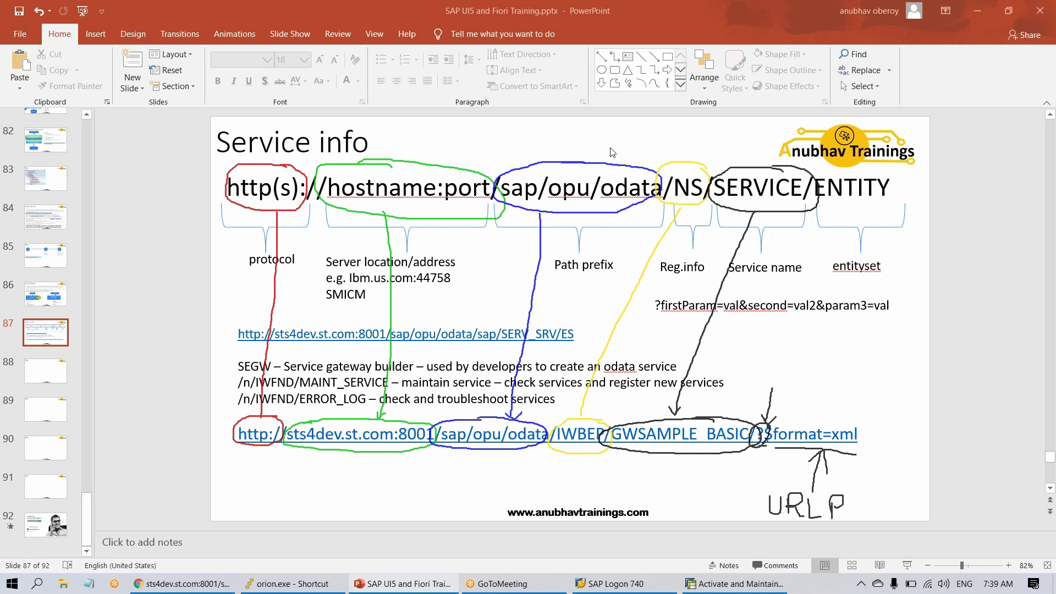
# - Insert a text box beneath the URL with the line 'Java - Olingo, odata4j'
pyautogui.click(627, 56)
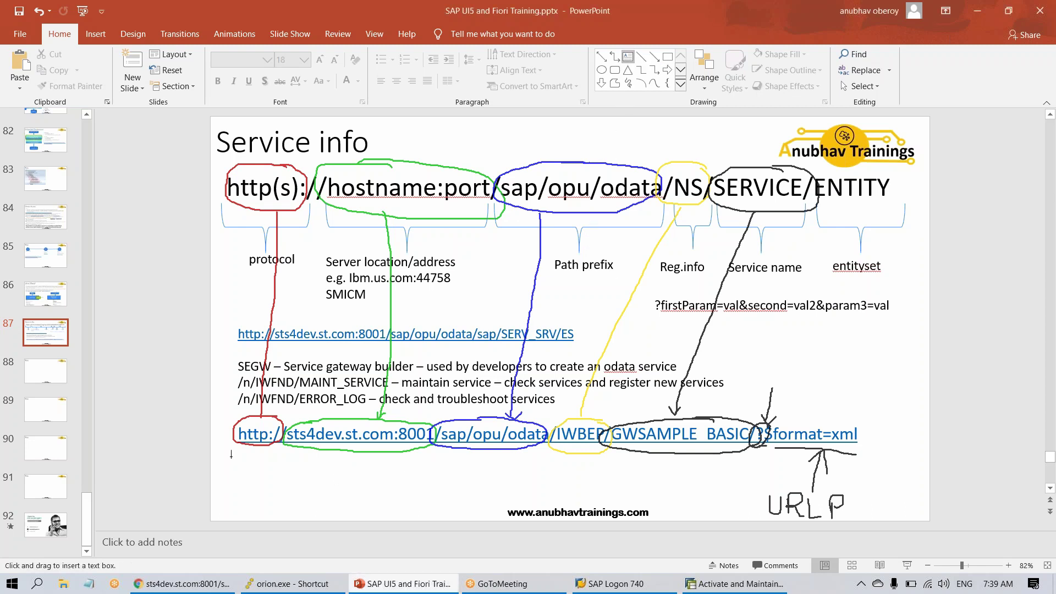
pyautogui.moveTo(232, 449)
pyautogui.mouseDown()
pyautogui.moveTo(262, 466)
pyautogui.moveTo(608, 502)
pyautogui.mouseUp()
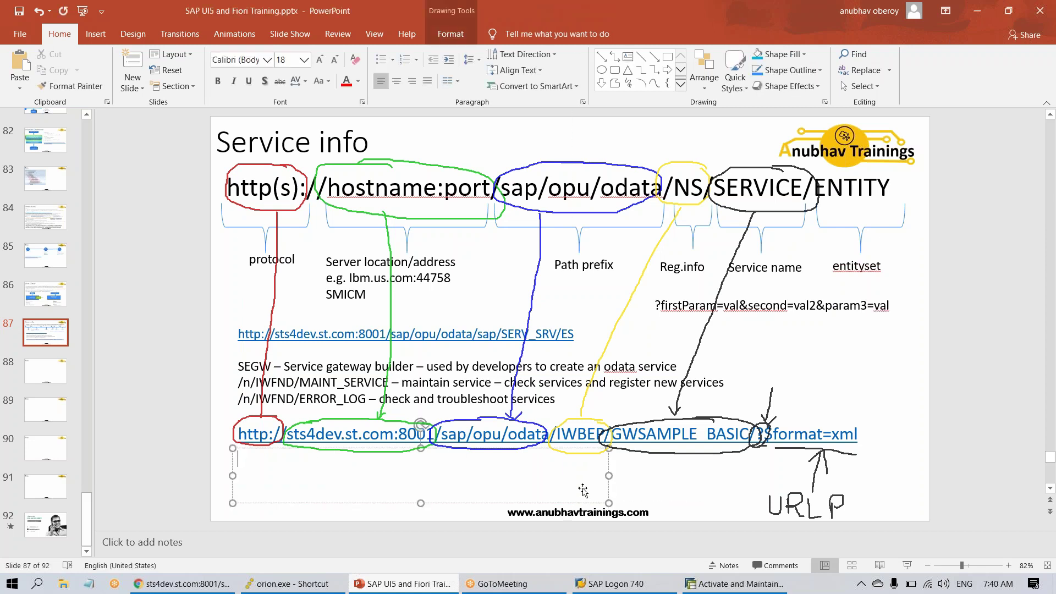
pyautogui.write('Java')
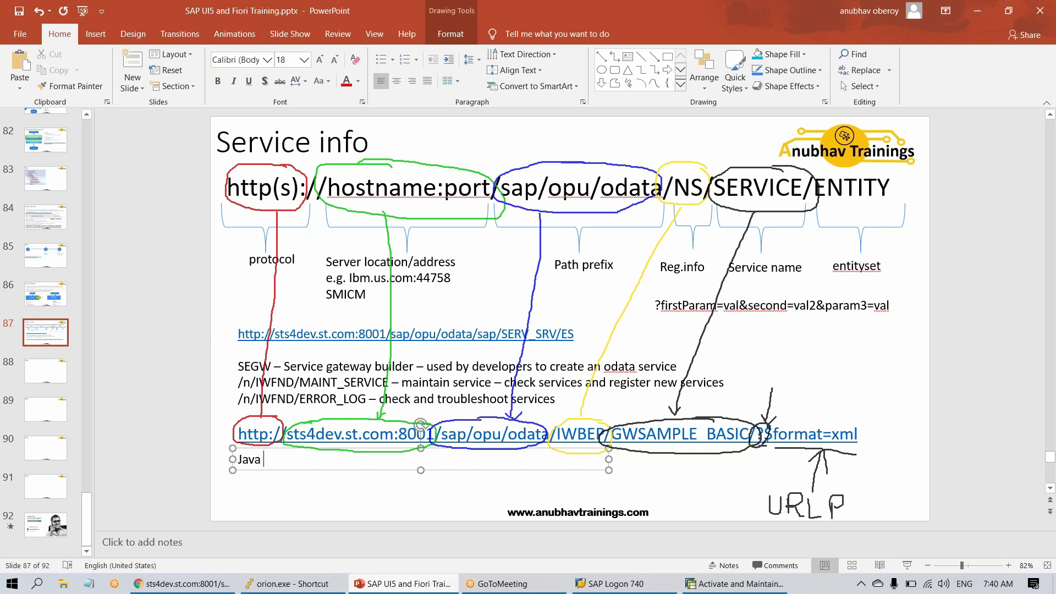
pyautogui.write(' -')
pyautogui.write(' Olingo')
pyautogui.write(', ')
pyautogui.write('odah')
pyautogui.press('BackSpace')
pyautogui.press('BackSpace')
pyautogui.press('BackSpace')
pyautogui.write('data4j')
pyautogui.press('Return')
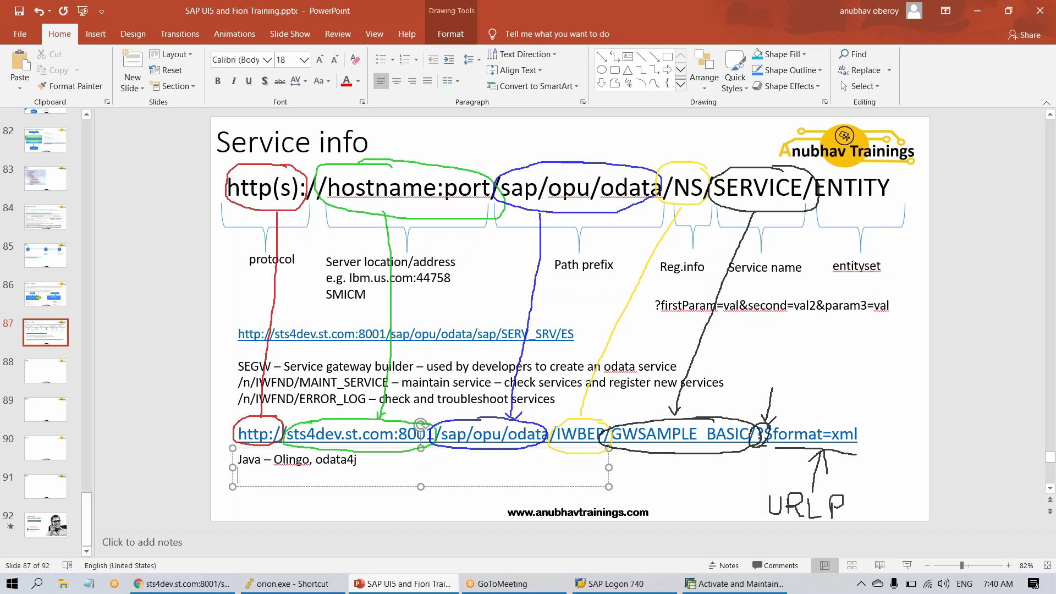
# - Add the line 'Node JS - loopback,n-o-data service' and start a third line
pyautogui.write('Node JS - loopbac')
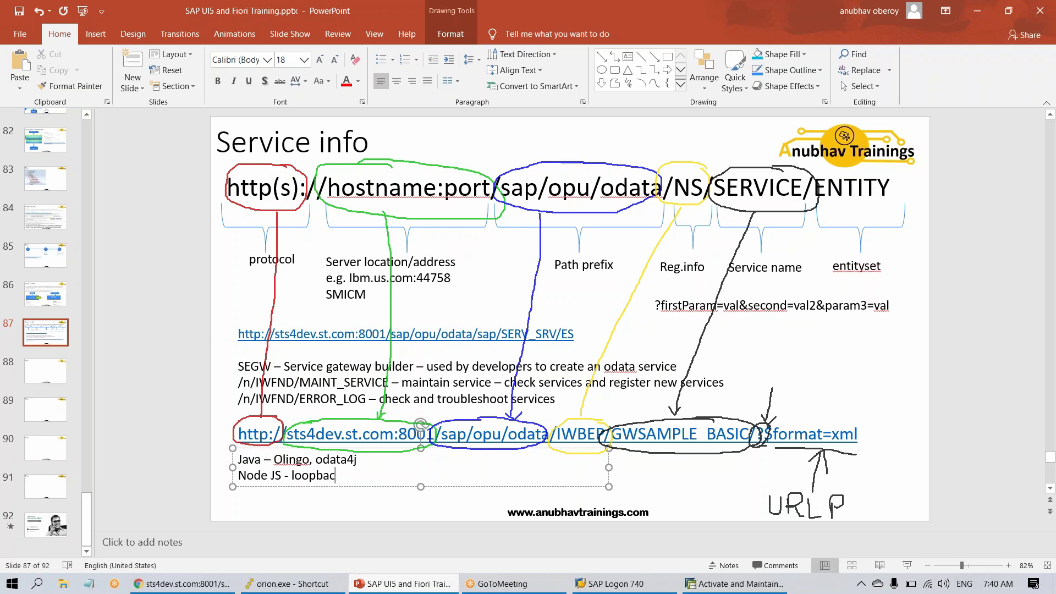
pyautogui.write('k,n-o-d')
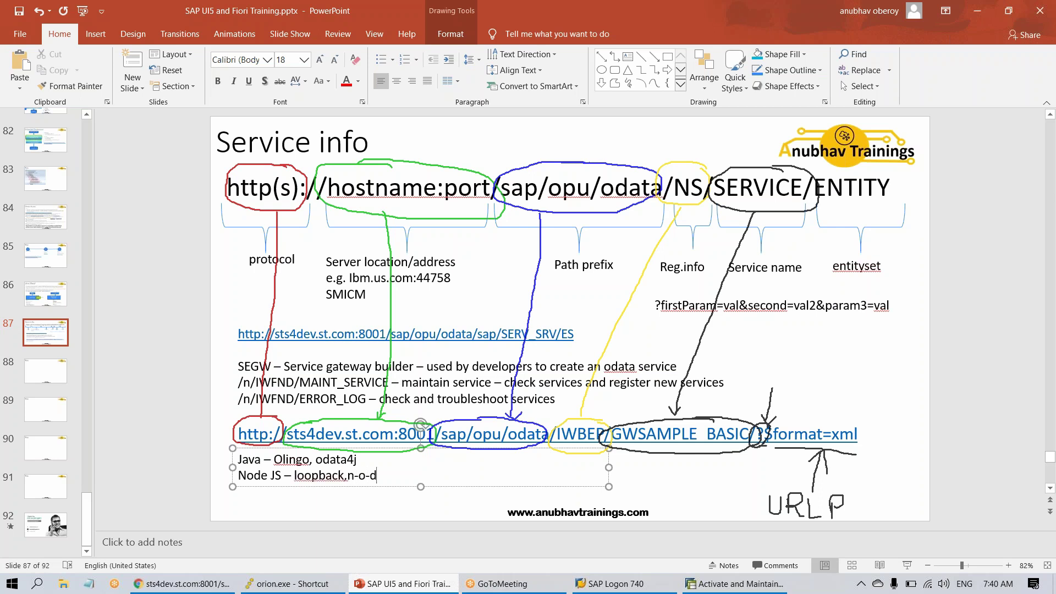
pyautogui.write('ataservice')
pyautogui.click(394, 475)
pyautogui.press('Return')
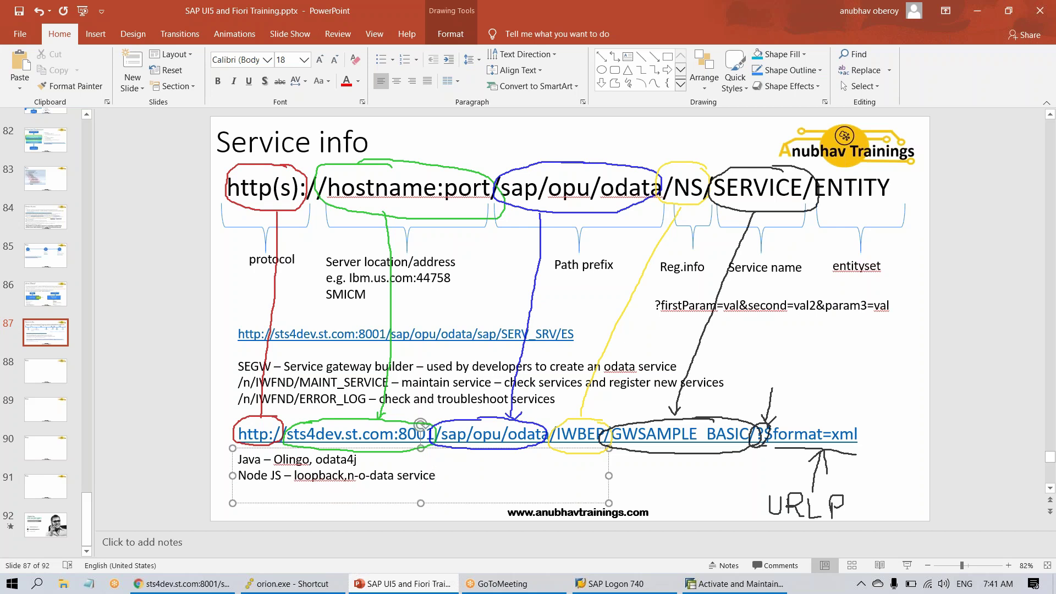
# - Type 'C++, .NET, Python....' as the third frameworks line
pyautogui.write('C++, .NET, Python....')
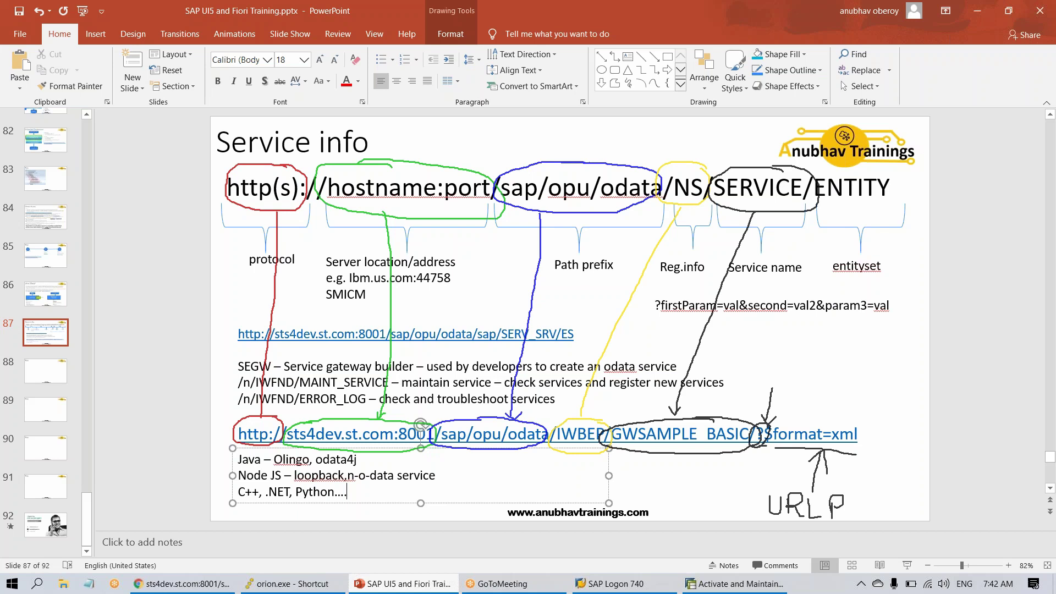
# - Open anubhavtrainings.com in a new Chrome tab
pyautogui.click(182, 584)
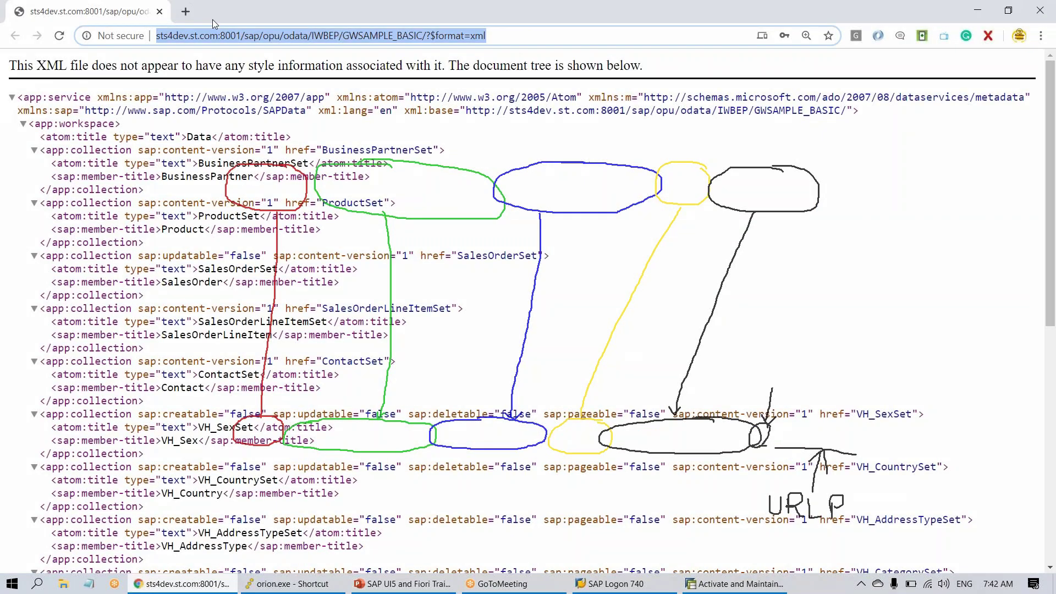
pyautogui.click(186, 11)
pyautogui.write('anu')
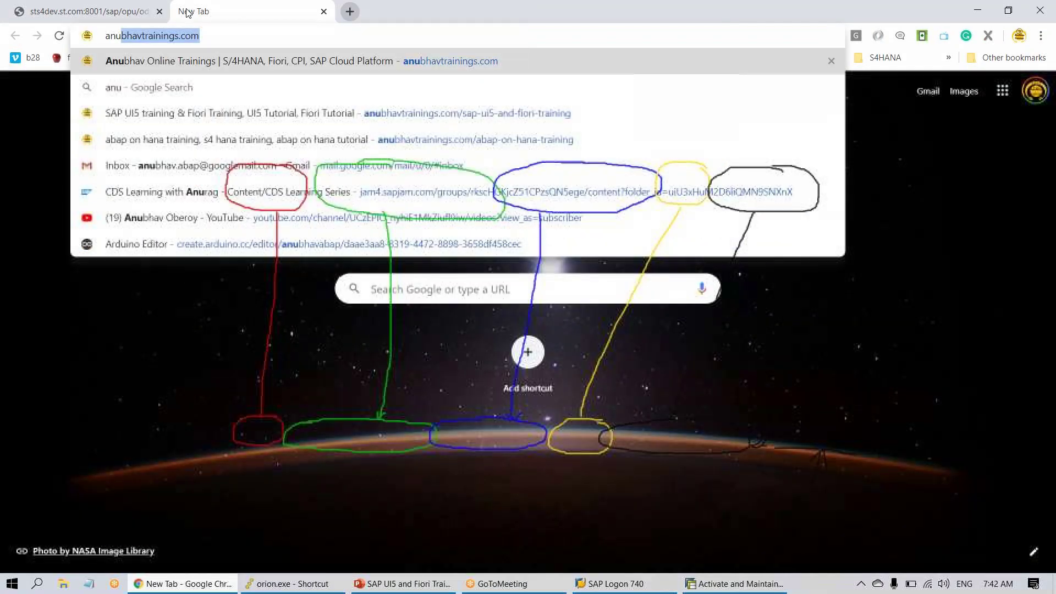
pyautogui.press('Return')
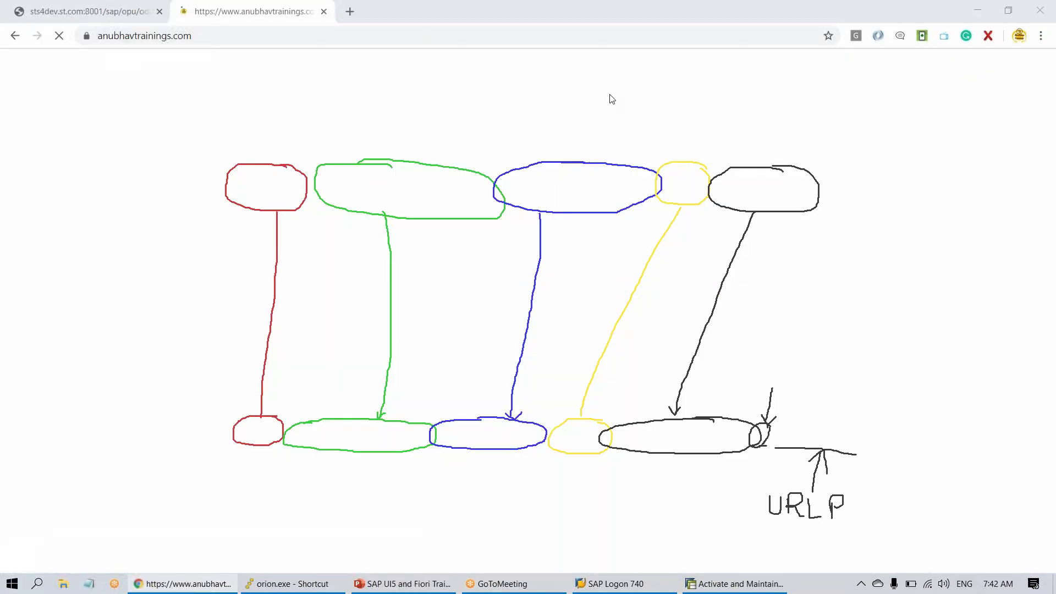
pyautogui.press('Escape')
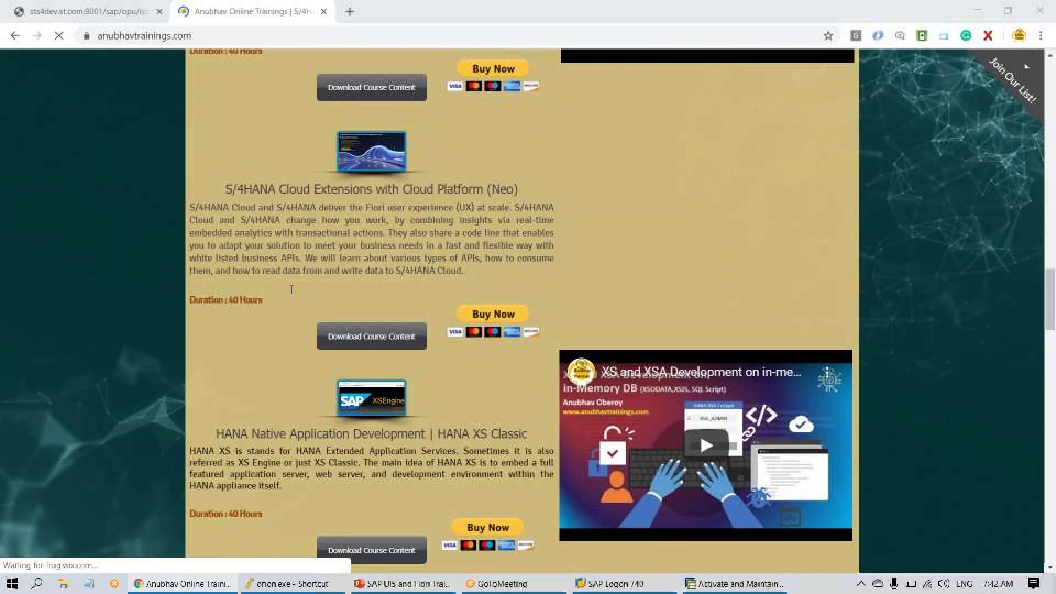
# - Scroll through the course offerings, highlighting the SCP training heading
pyautogui.scroll(-6, 304, 326)
pyautogui.scroll(-2, 521, 310)
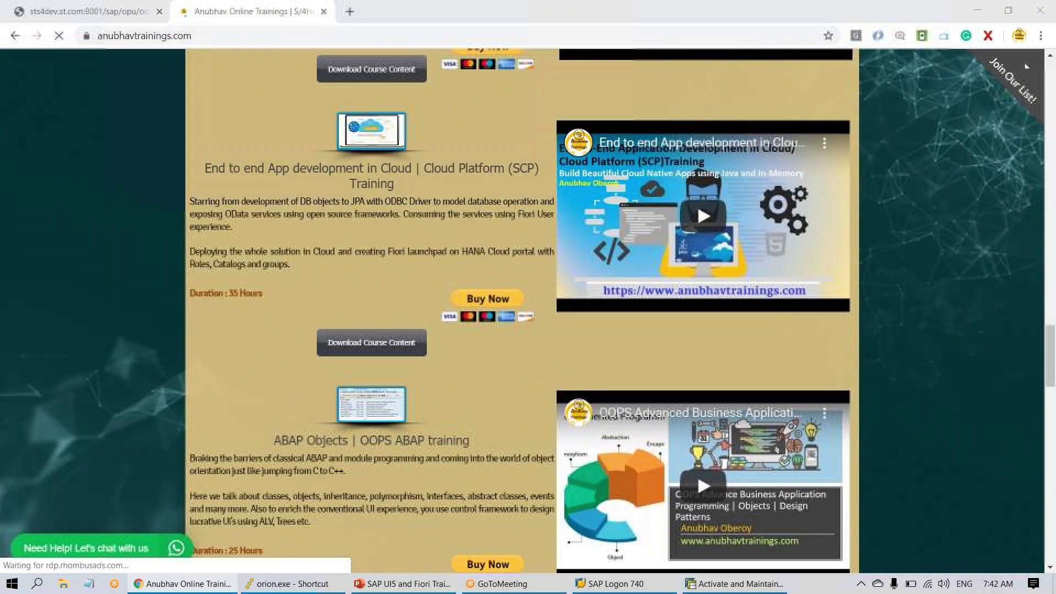
pyautogui.tripleClick(395, 183)
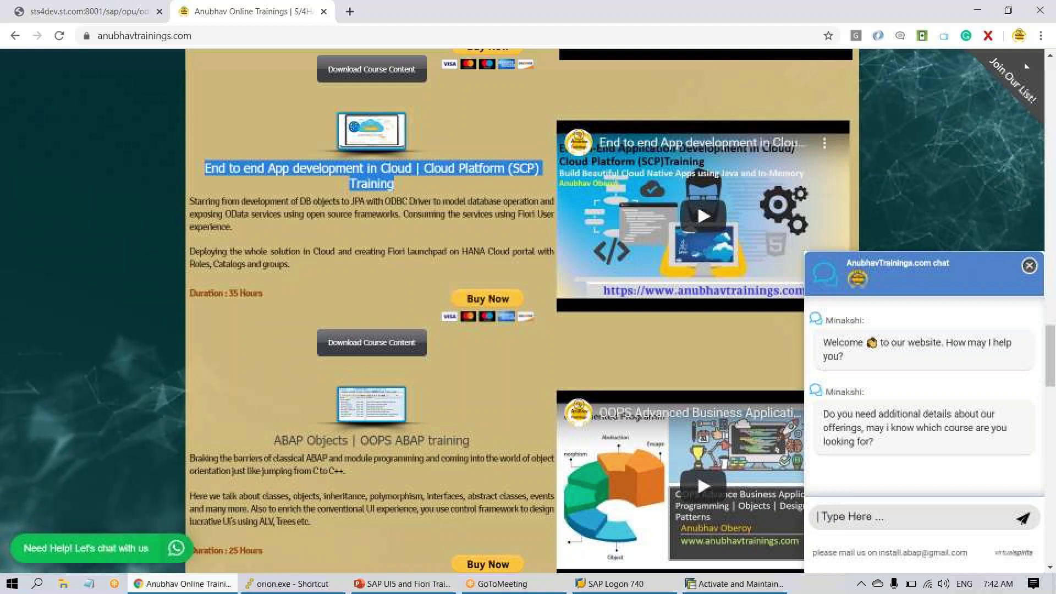
pyautogui.scroll(5, 387, 314)
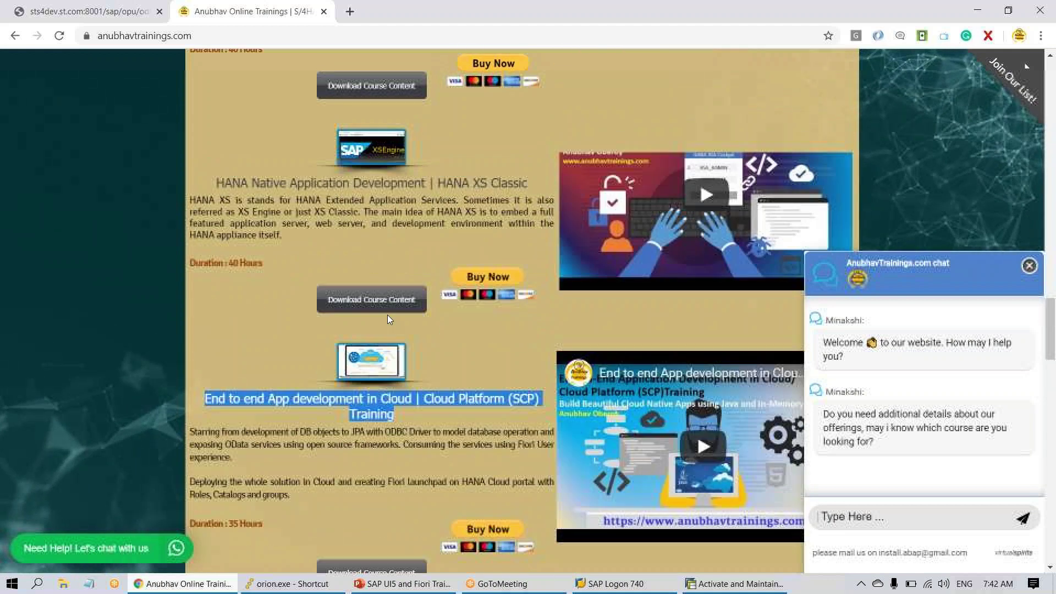
pyautogui.scroll(2, 383, 325)
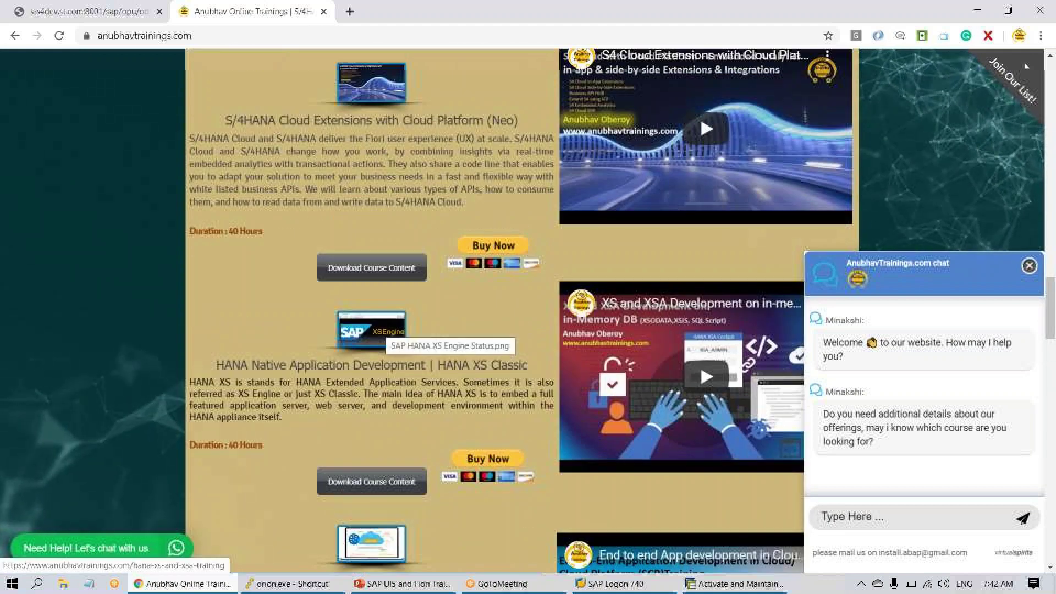
pyautogui.scroll(3, 383, 325)
pyautogui.scroll(7, 267, 328)
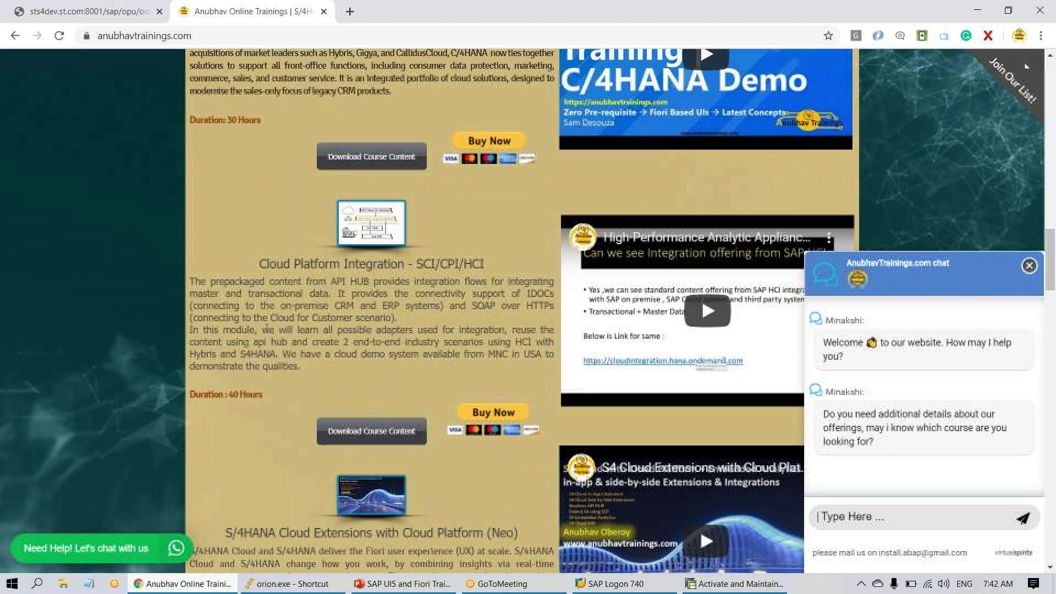
pyautogui.scroll(3, 266, 328)
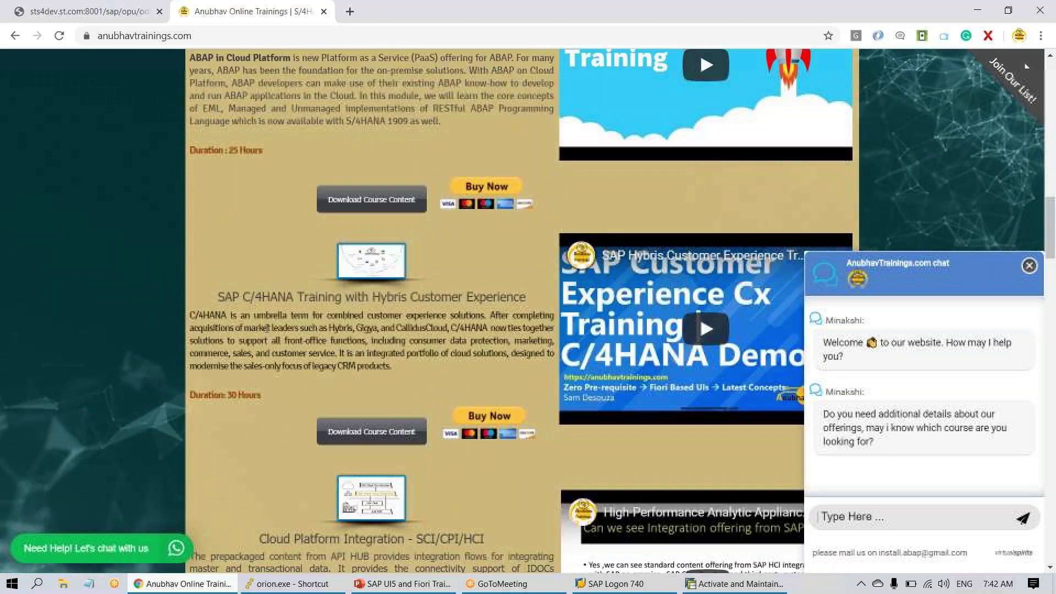
pyautogui.scroll(8, 267, 328)
pyautogui.scroll(4, 266, 330)
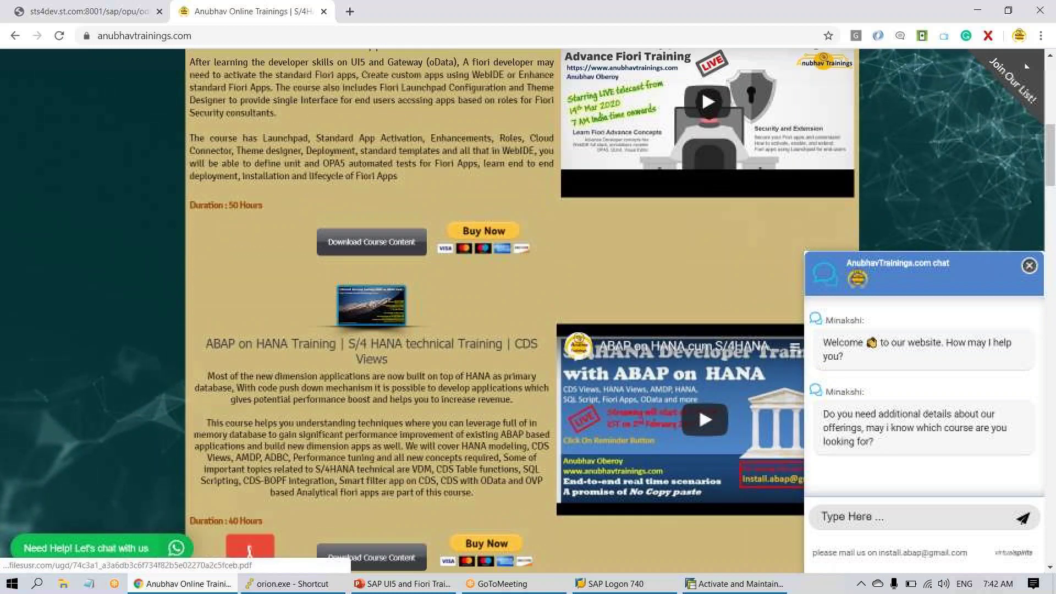
pyautogui.scroll(4, 265, 331)
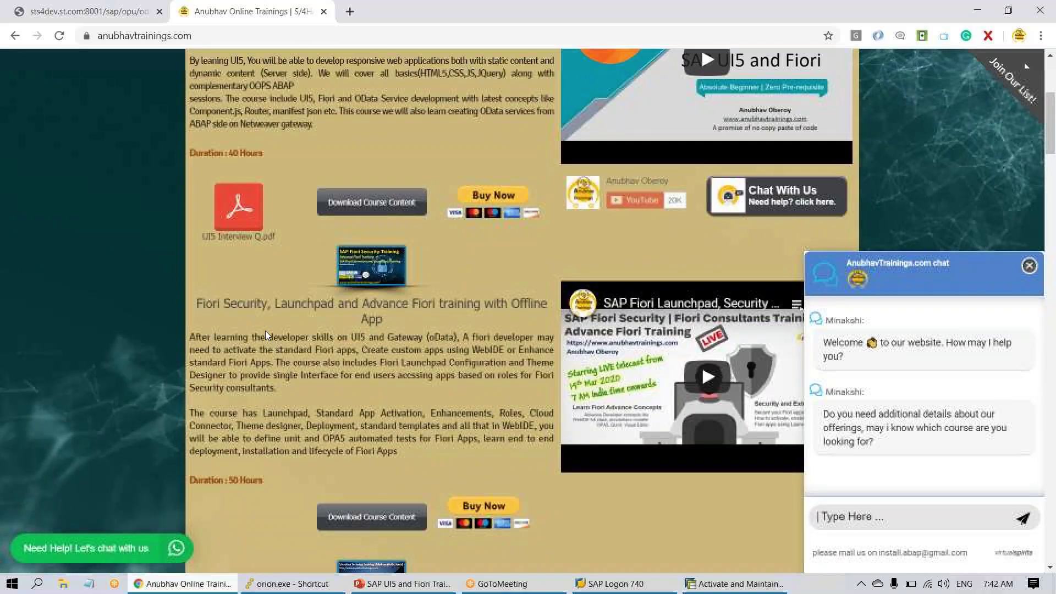